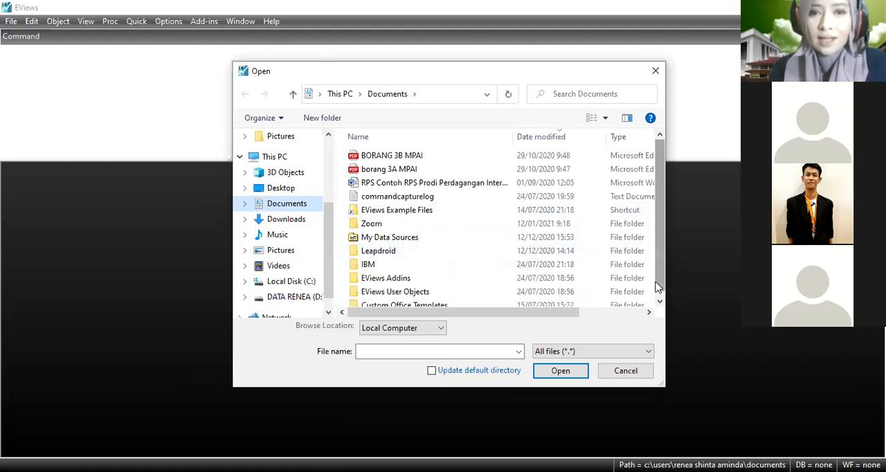
Open the CDS Excel file from the D: drive folder Universitas Ibn Khaldun > Ekonometrka > Latihan Soal Ekonometri.
left_click(305, 298)
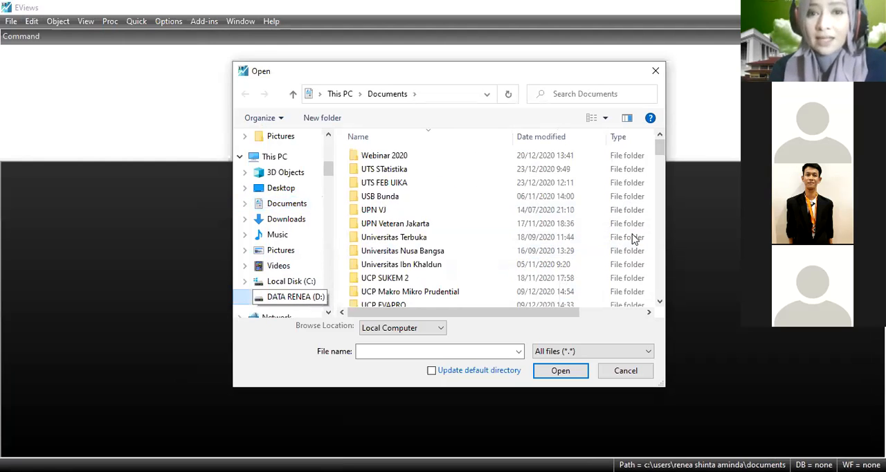
double_click(406, 266)
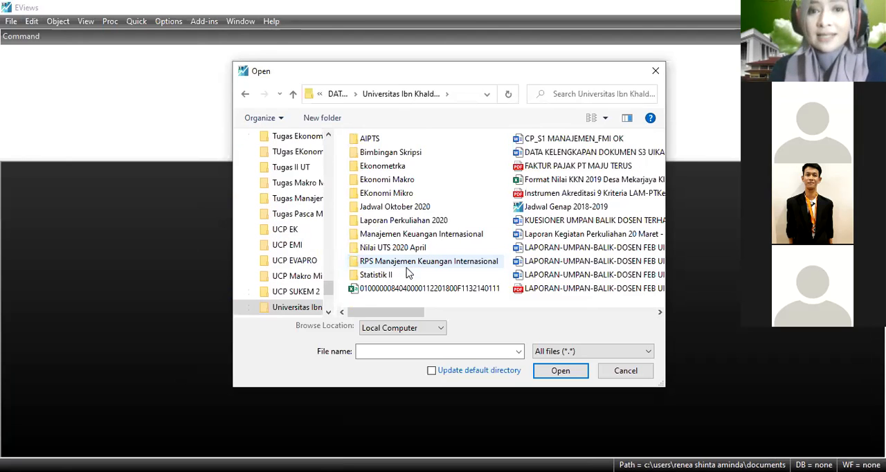
left_click(399, 169)
double_click(400, 169)
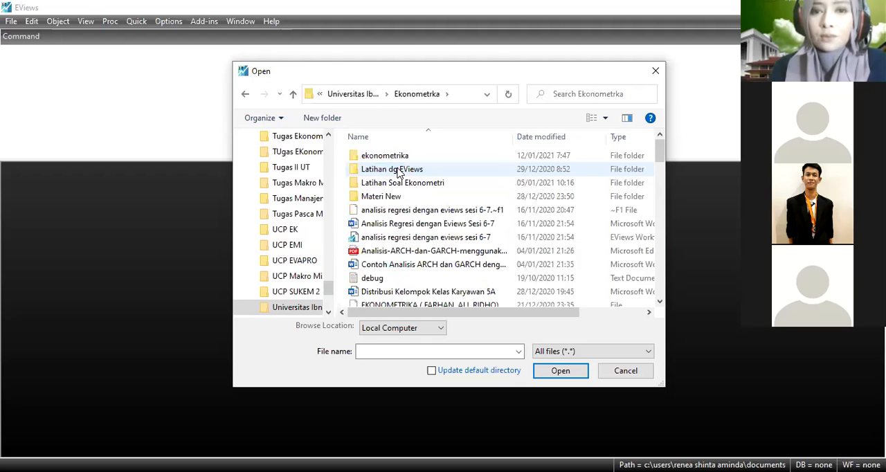
double_click(398, 182)
left_click(395, 182)
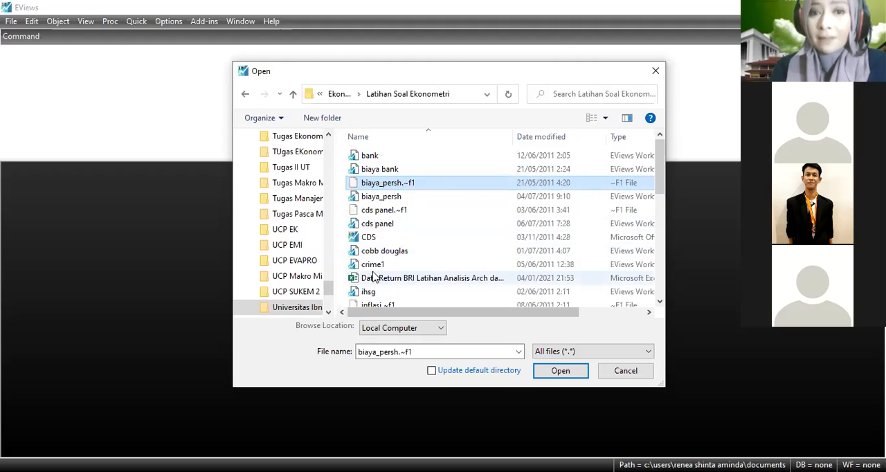
left_click(370, 239)
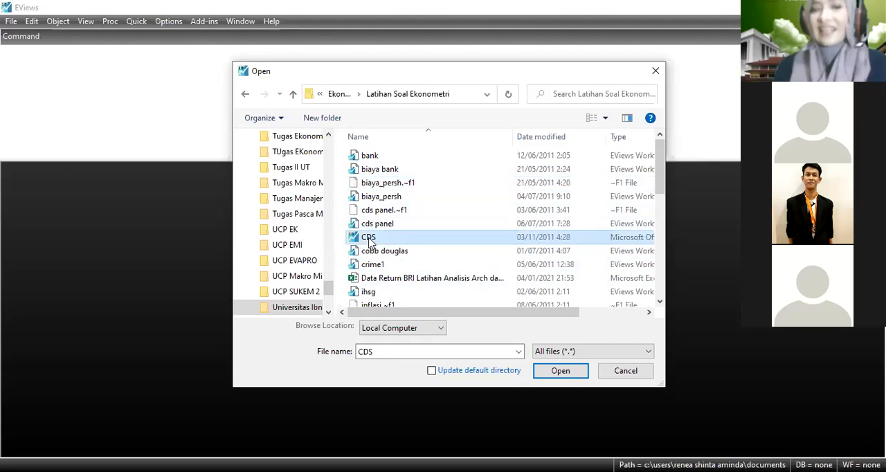
double_click(371, 239)
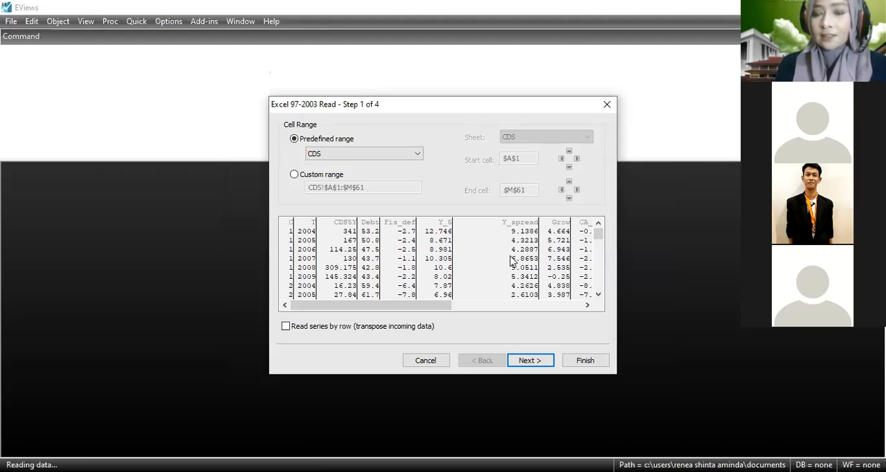
Import the CDS data as a new workfile with the Dated Panel structure, without linking the series to the external source.
left_click(528, 360)
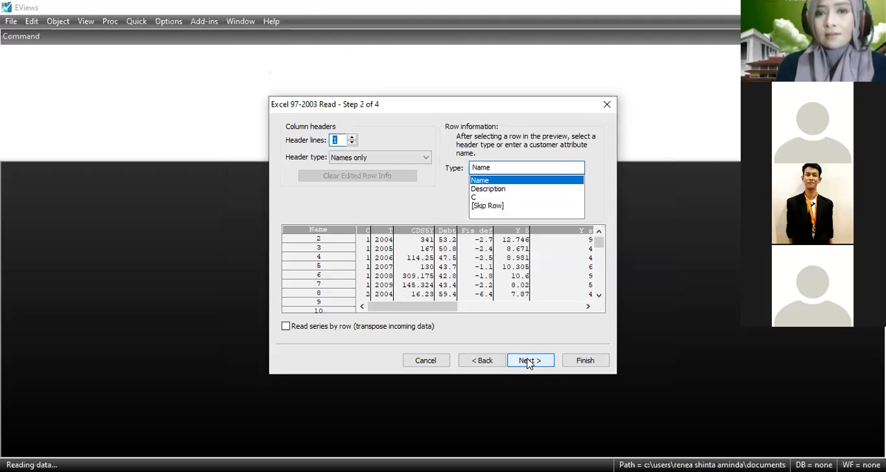
left_click(528, 361)
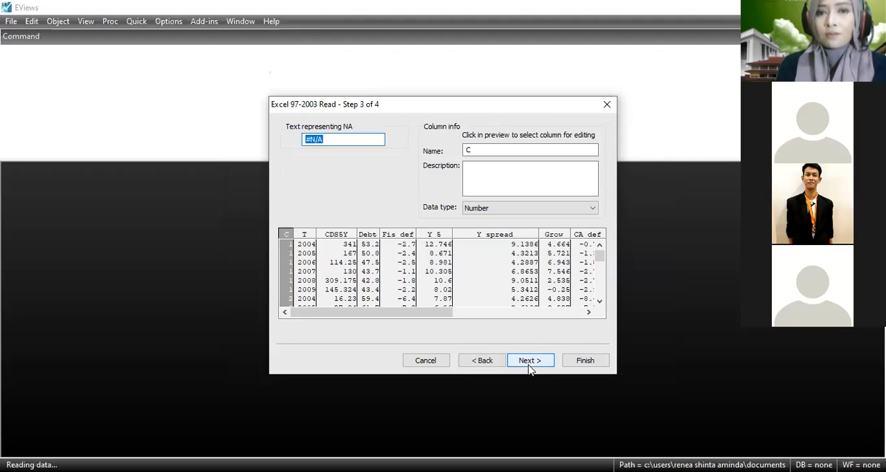
left_click(528, 366)
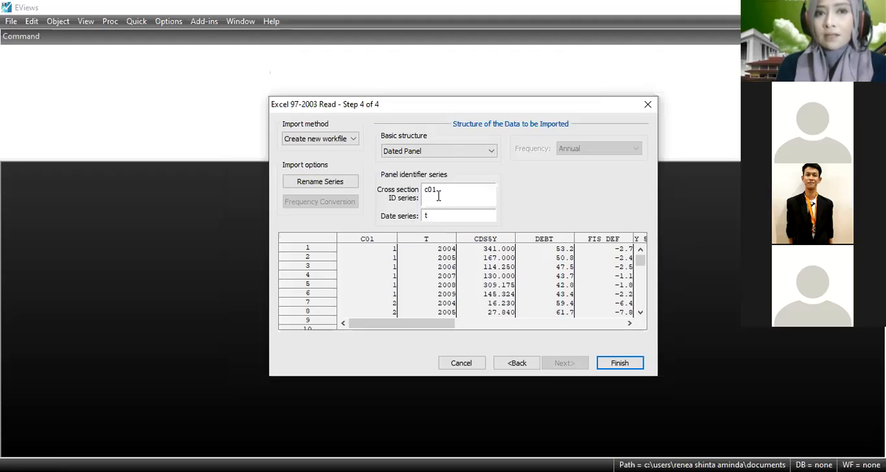
left_click(491, 152)
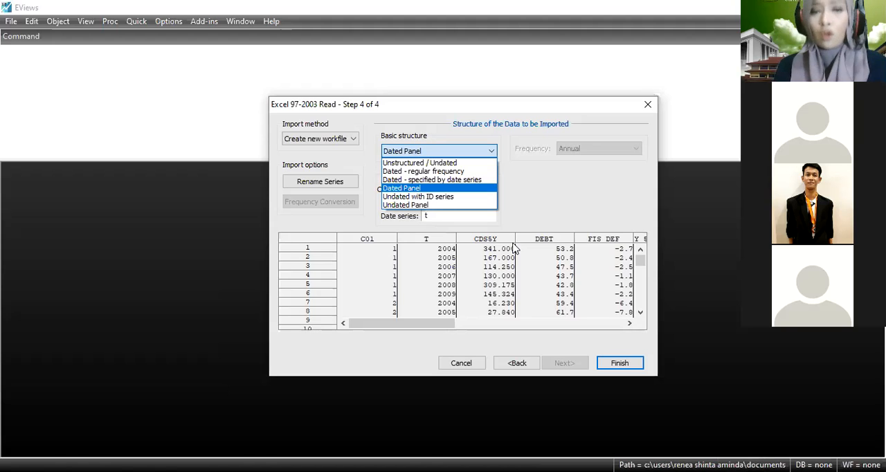
left_click(431, 190)
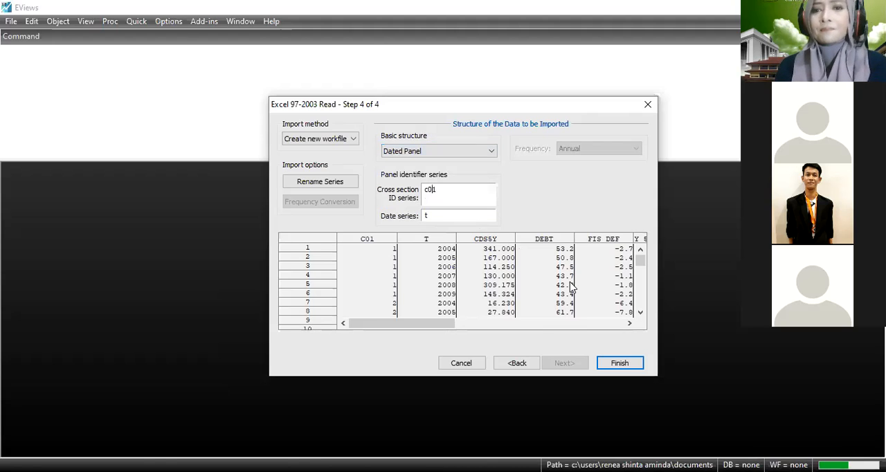
left_click(619, 364)
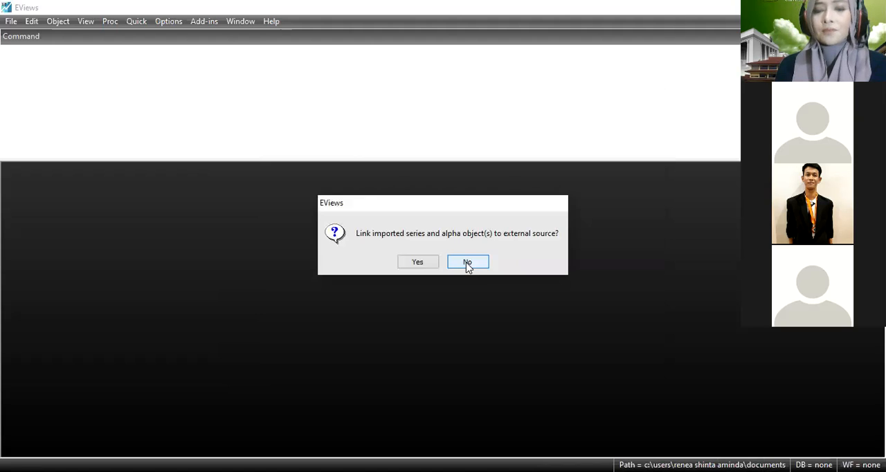
left_click(467, 262)
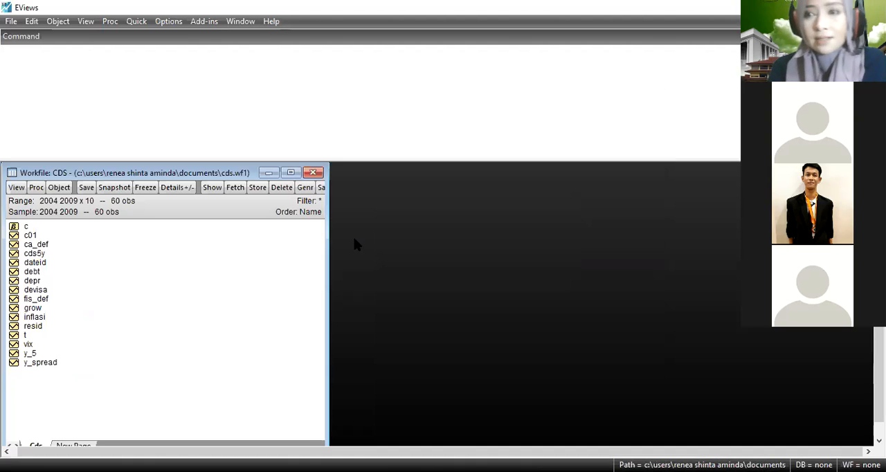
Estimate a least squares equation with inflasi as the dependent variable and grow, devisa, depr, debt, vix, y_spread and c as regressors.
left_click(137, 21)
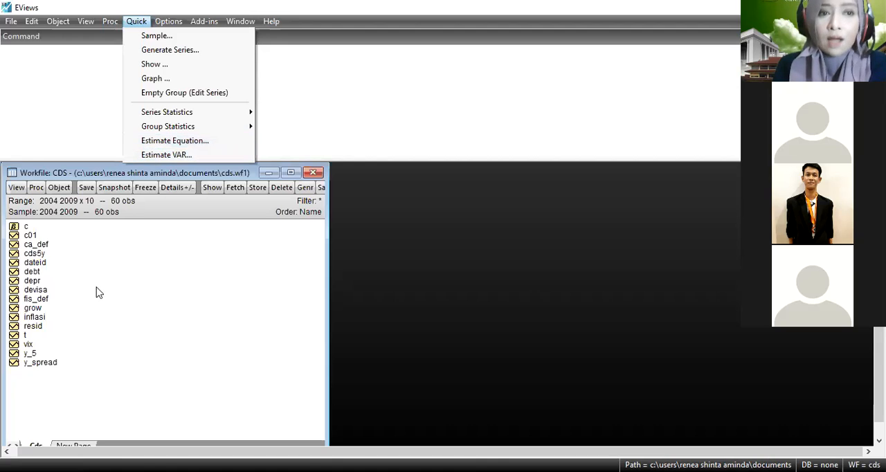
left_click(39, 246)
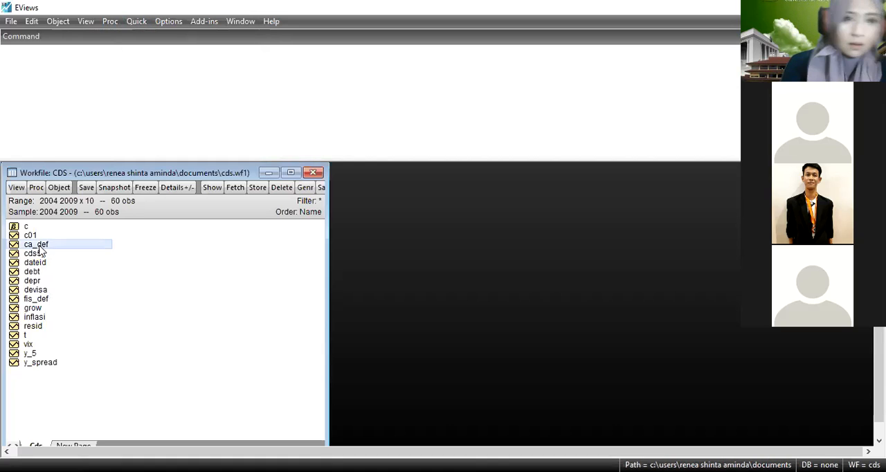
left_click(45, 320)
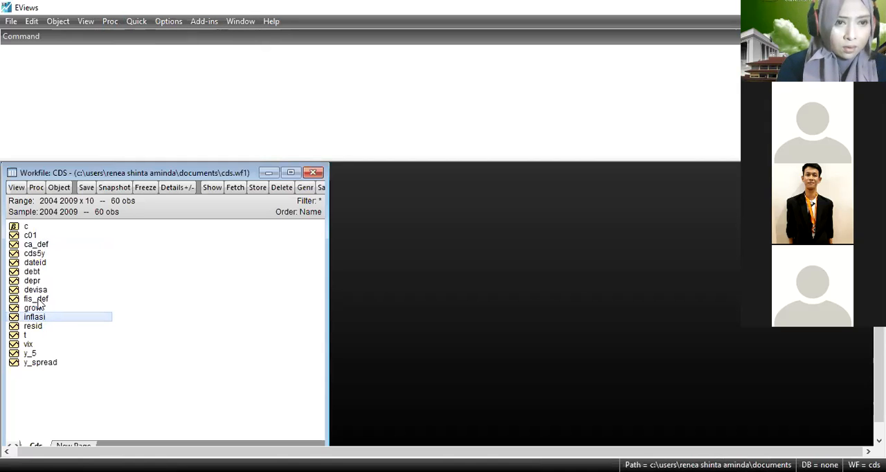
left_click(38, 306, "ctrl")
left_click(38, 287, "ctrl")
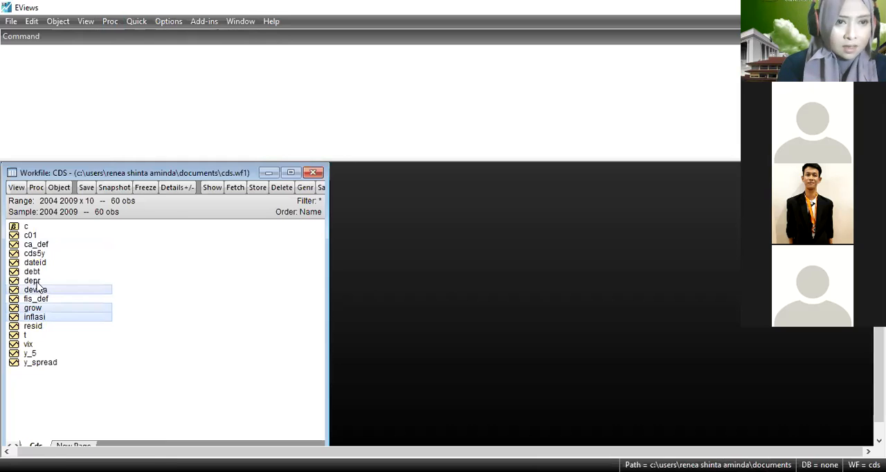
left_click(37, 281, "ctrl")
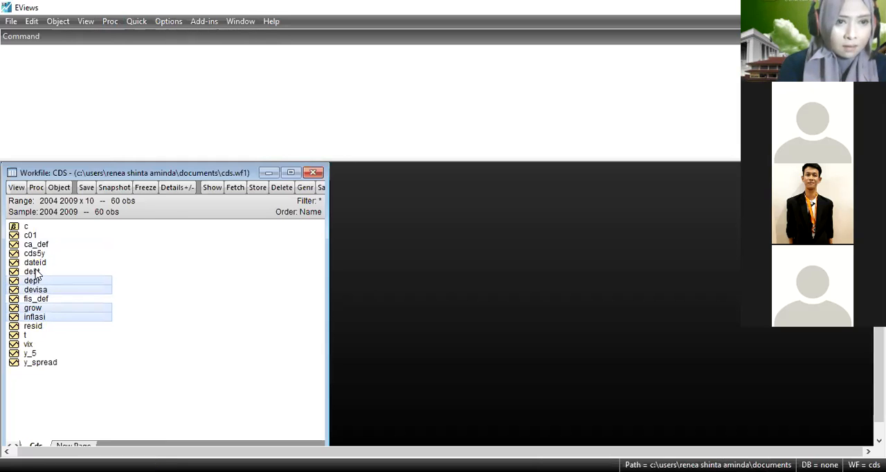
left_click(36, 272, "ctrl")
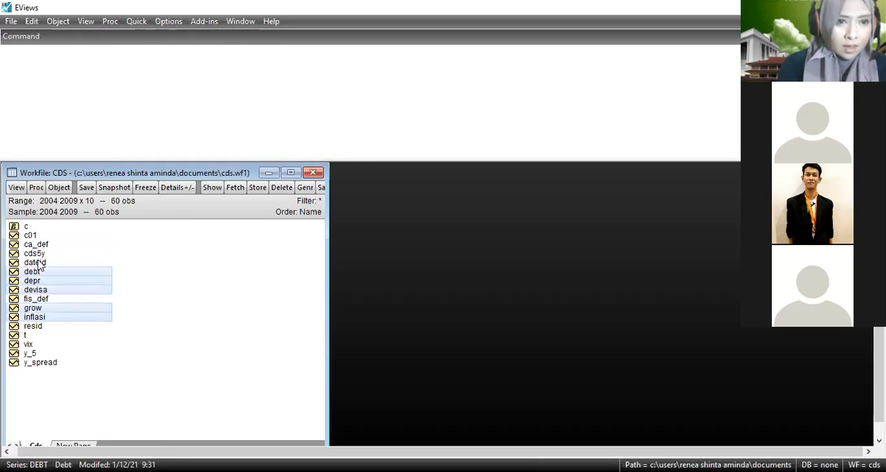
left_click(29, 345, "ctrl")
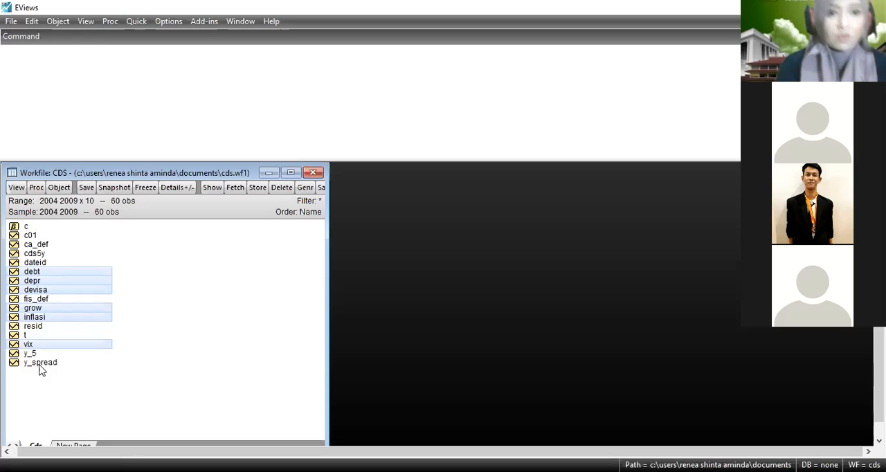
right_click(40, 367)
mouse_move(146, 166)
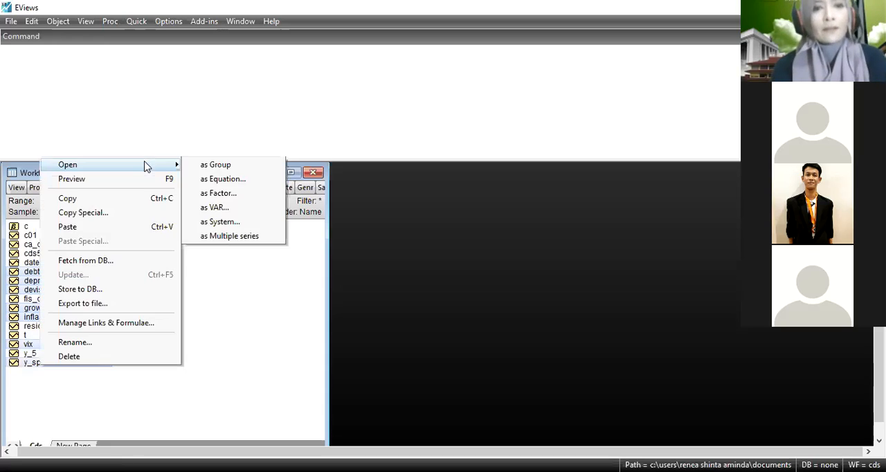
left_click(227, 178)
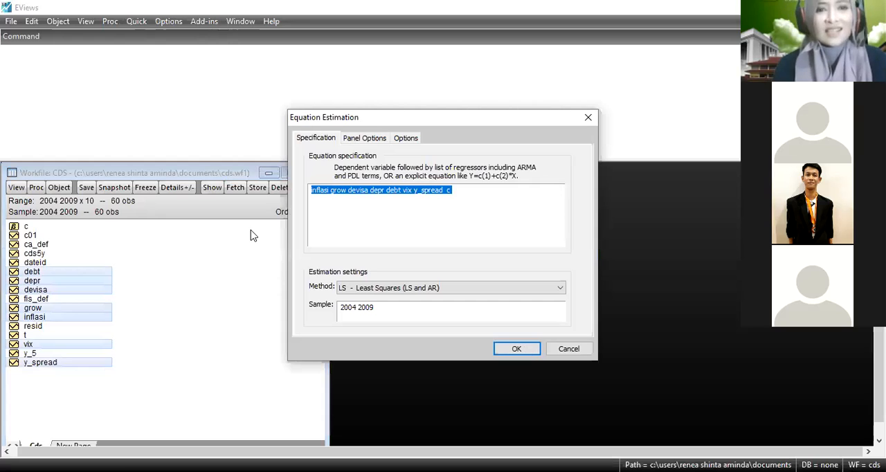
key("Return")
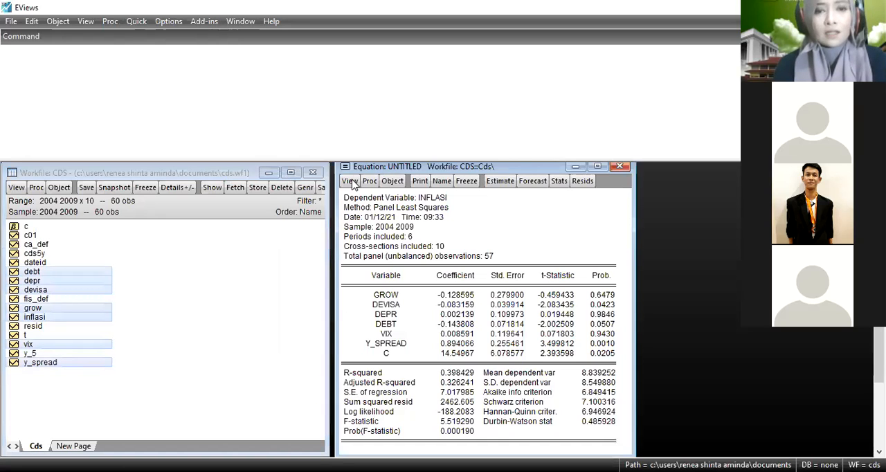
left_click(350, 182)
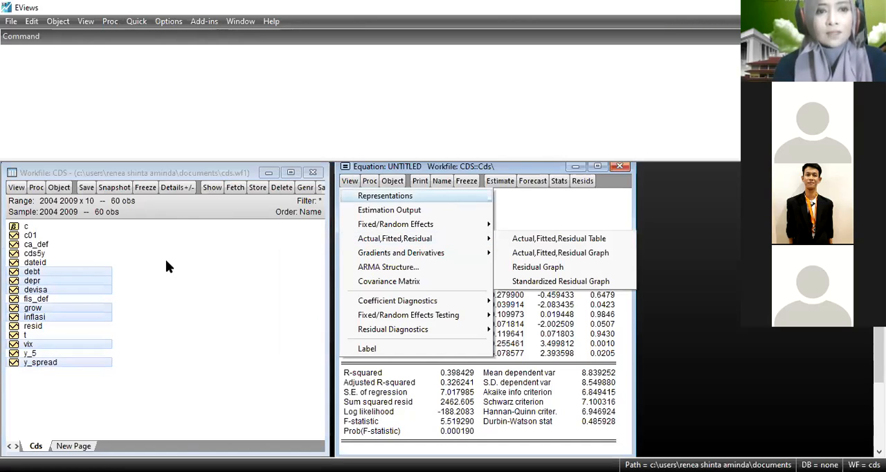
Open the selected workfile series together as a group and move its window up beside the series list.
right_click(108, 272)
mouse_move(185, 74)
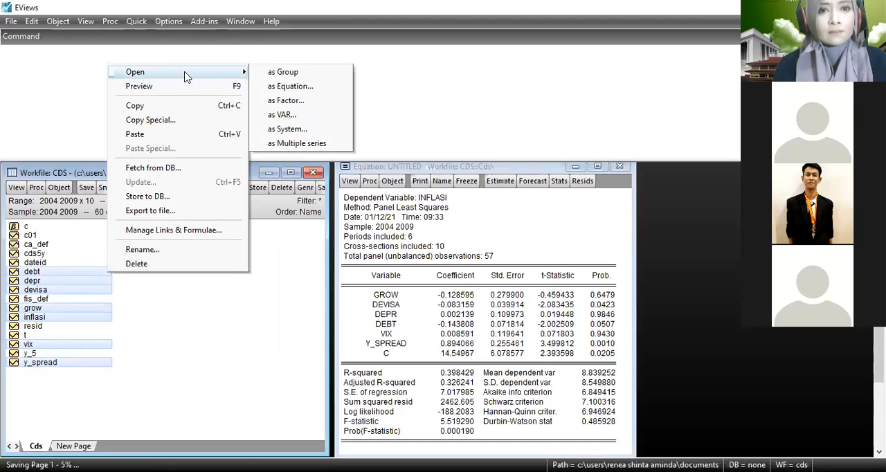
left_click(289, 72)
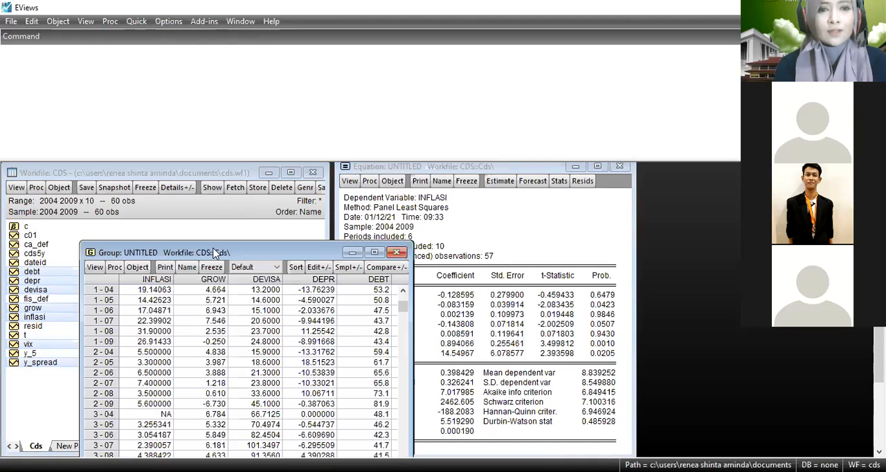
left_click_drag(213, 249, 322, 163)
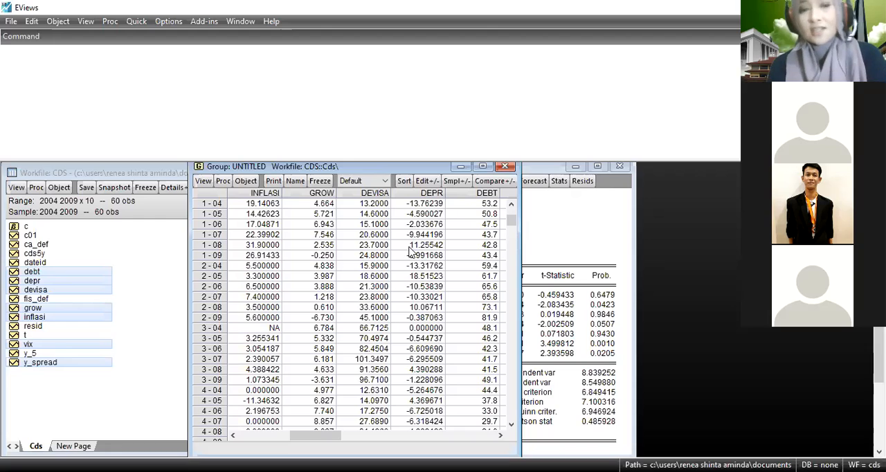
Show the group's descriptive statistics for the common sample.
left_click(203, 183)
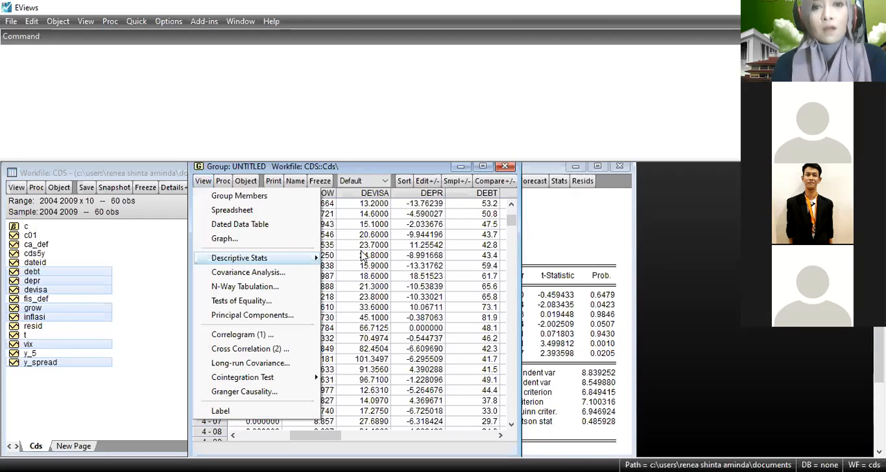
mouse_move(361, 256)
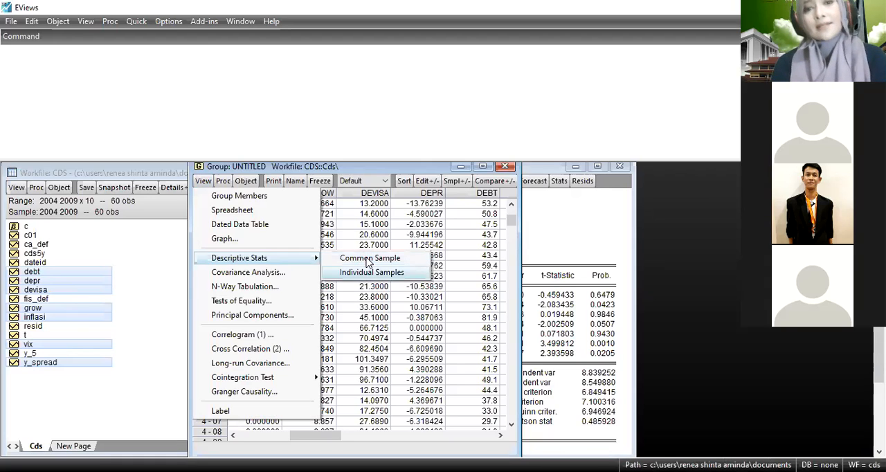
left_click(368, 259)
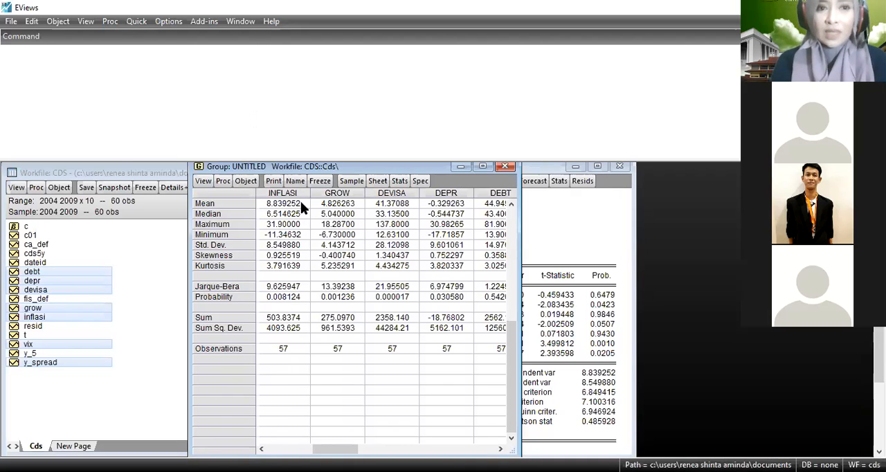
Specify a new least squares equation with cds5y as the dependent variable and c, y_spread, debt and vix as regressors.
key("alt+q")
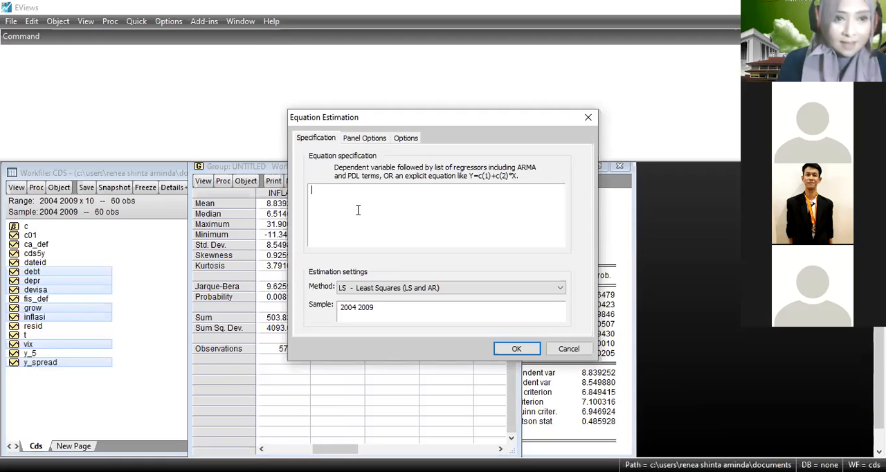
type("cd")
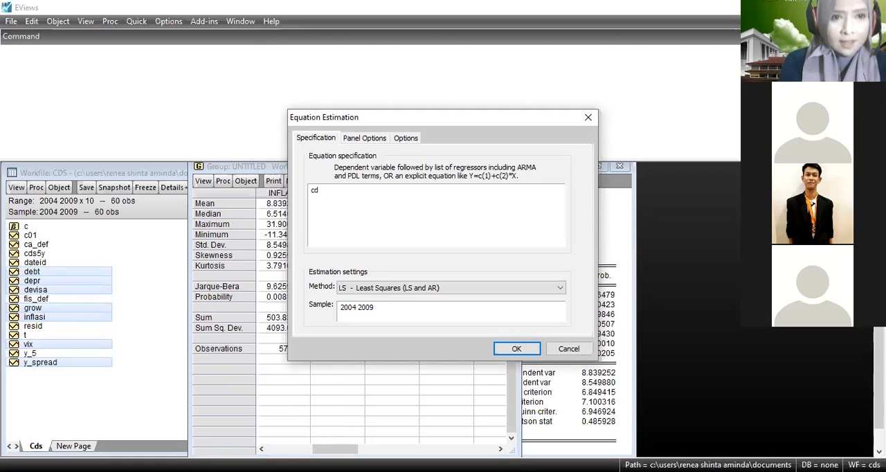
type("s")
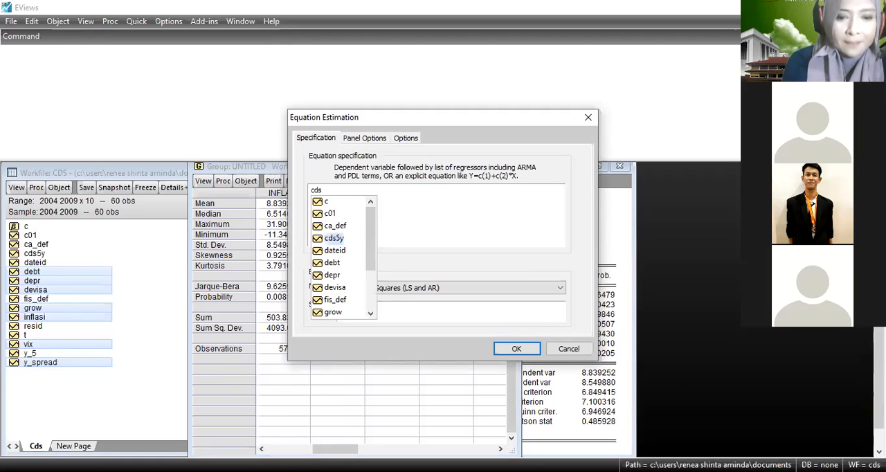
type("5y")
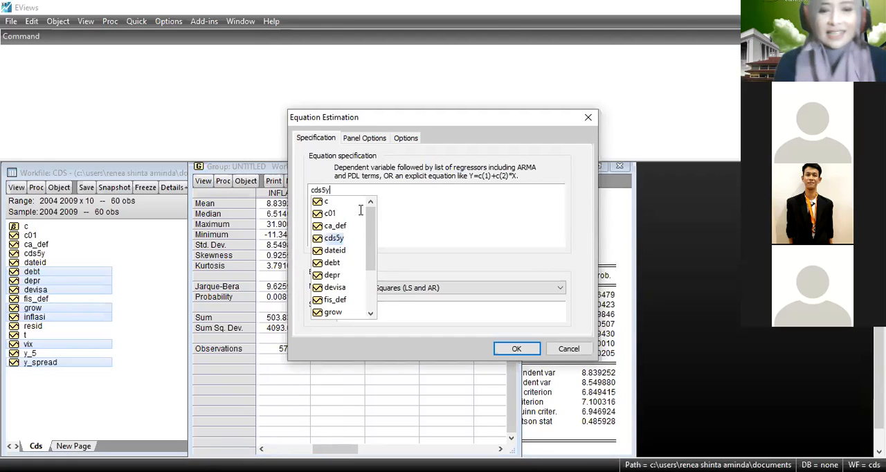
type("c ")
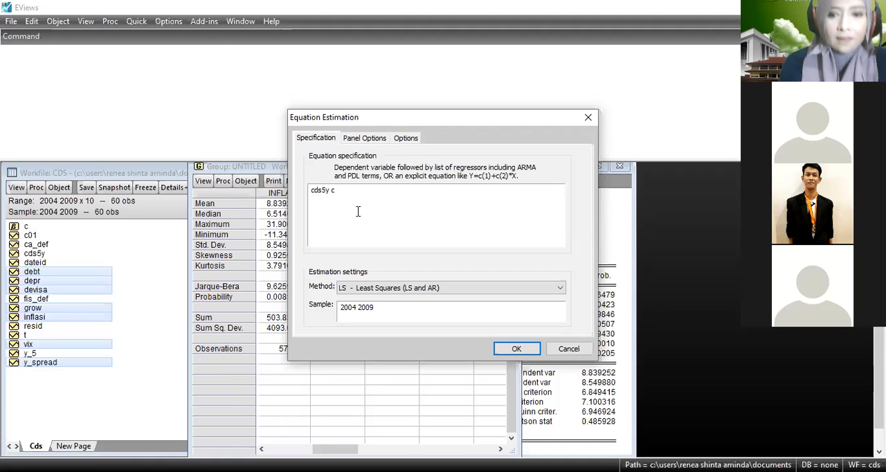
type("y_s")
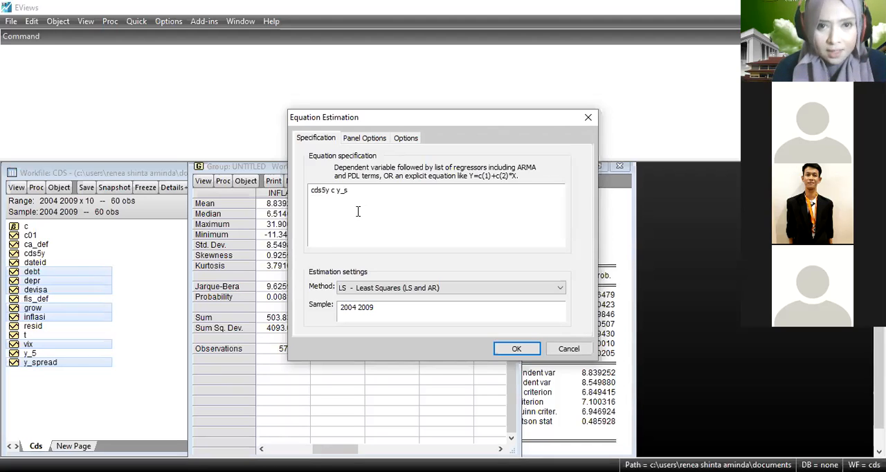
type("pread")
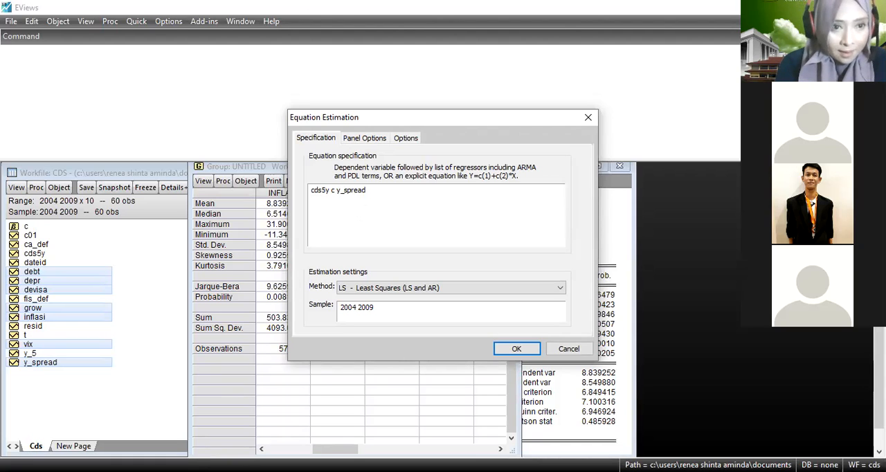
type(" debt")
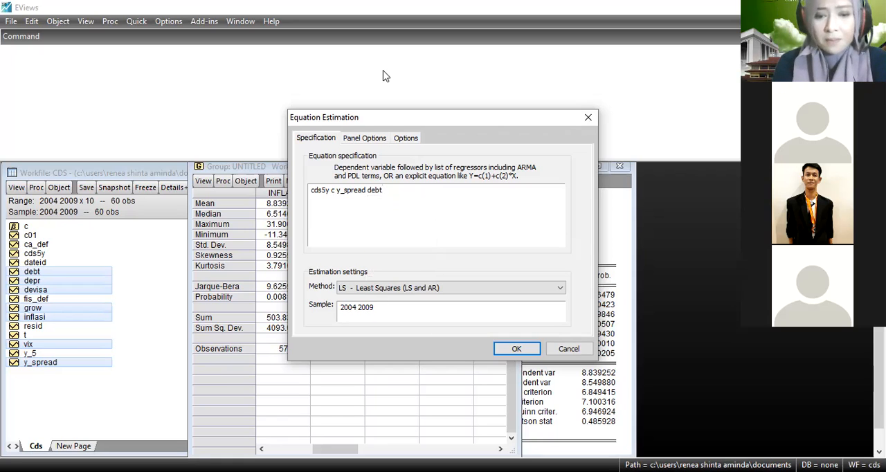
type("vi")
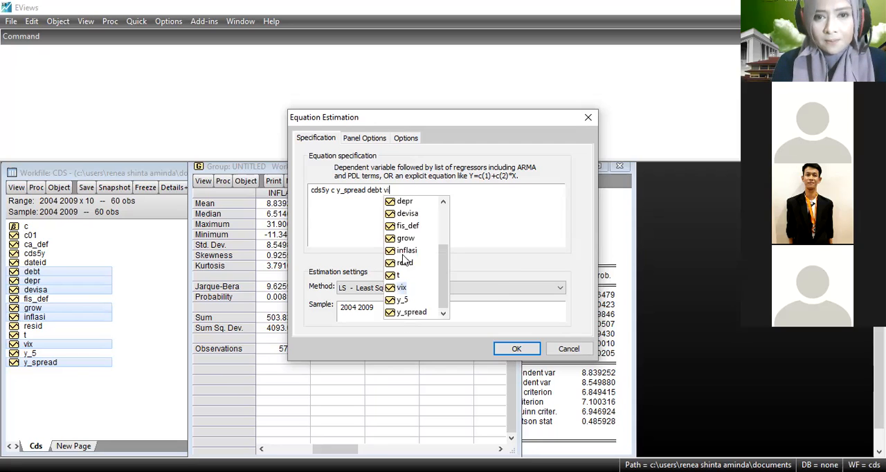
double_click(411, 291)
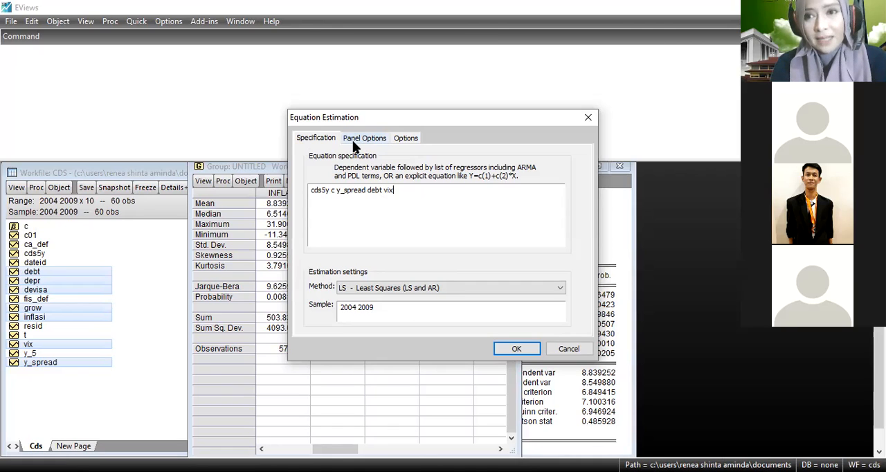
Estimate the equation with fixed cross-section effects and no period effects, deleting the earlier untitled equation.
left_click(355, 139)
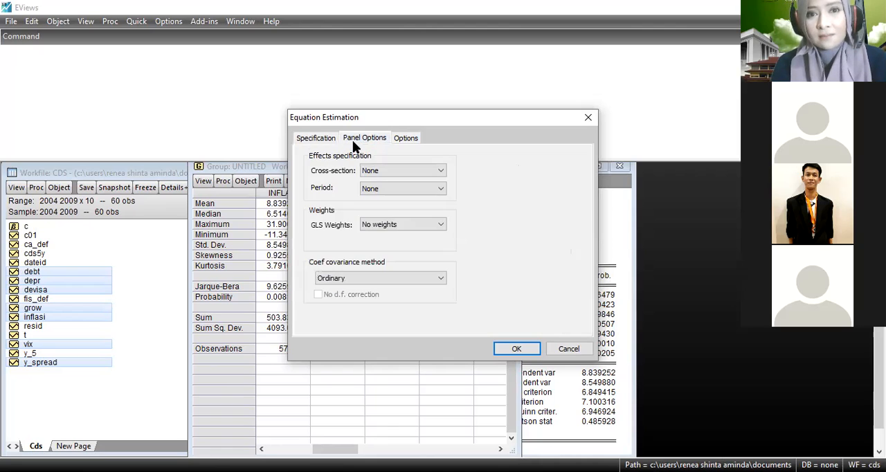
left_click(404, 173)
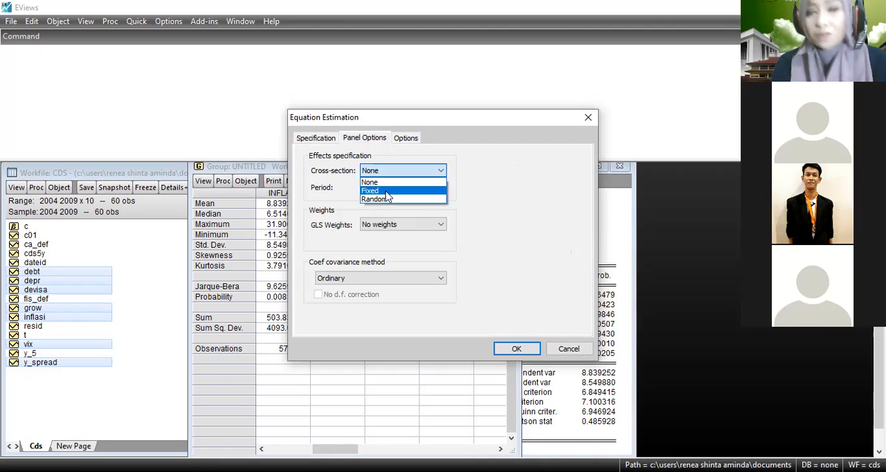
left_click(391, 191)
left_click(391, 189)
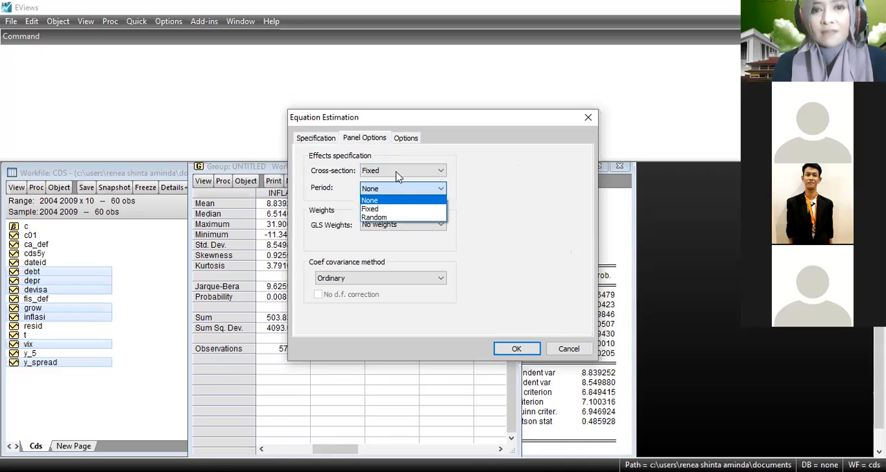
left_click(397, 173)
left_click(516, 349)
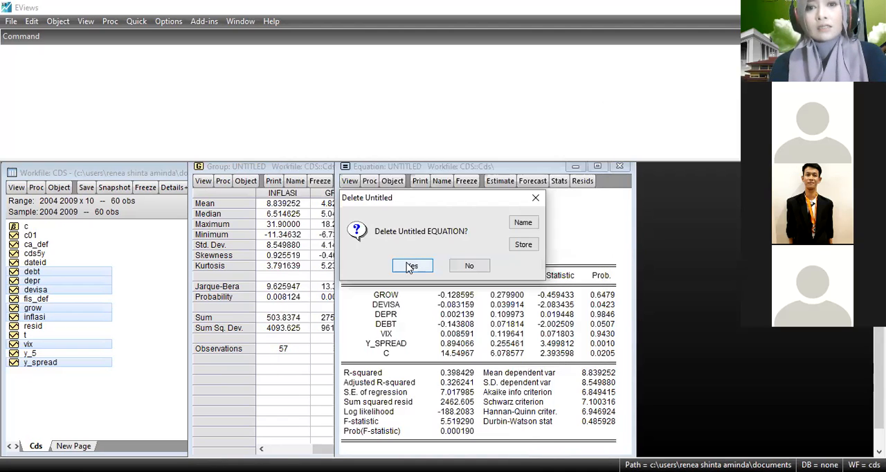
left_click(411, 267)
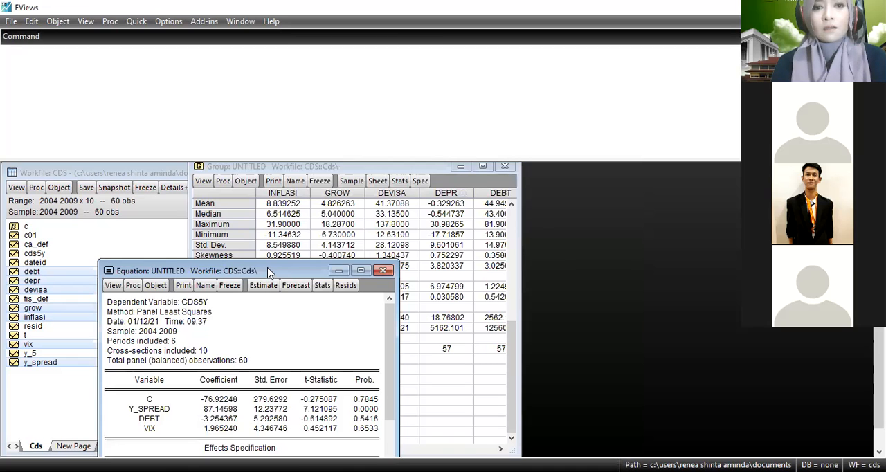
Move the fixed effects equation window up beside the series list and name the equation eq01.
left_click_drag(270, 272, 449, 169)
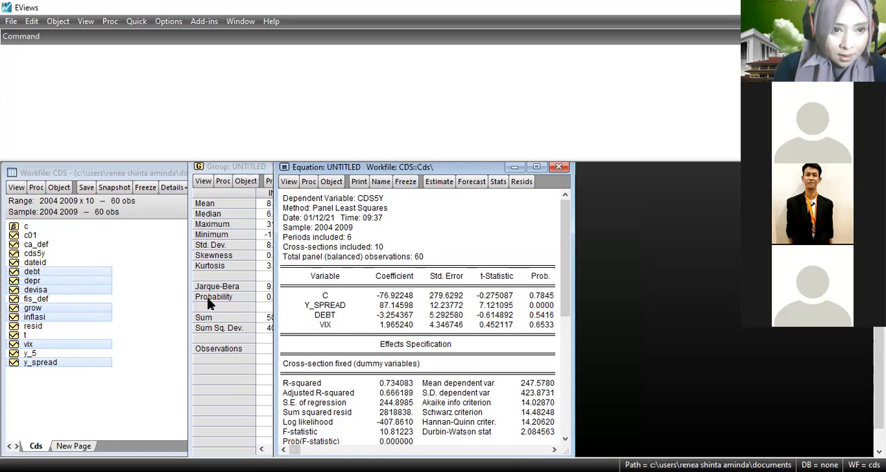
left_click(380, 184)
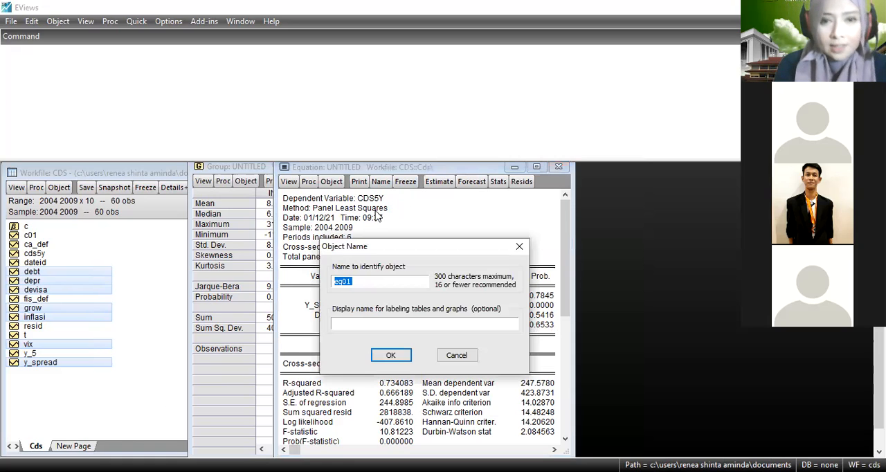
left_click(387, 355)
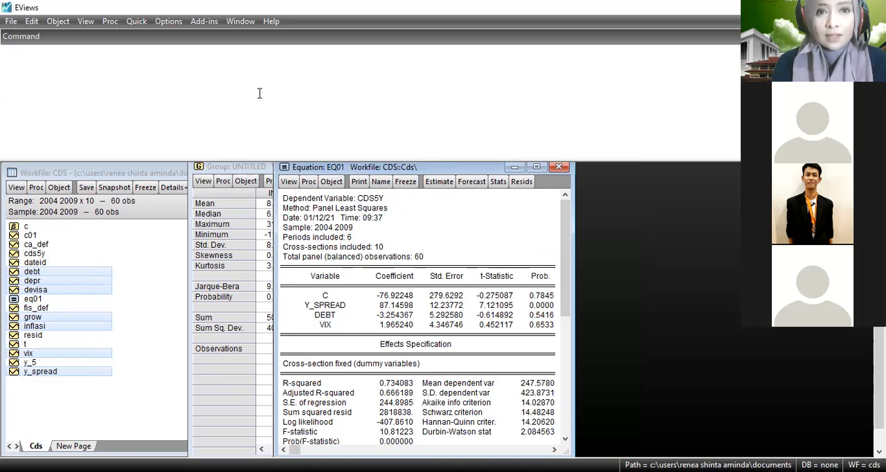
Specify a second equation with cds5y as the dependent variable and c, y_spread, debt and vix as regressors.
left_click(135, 21)
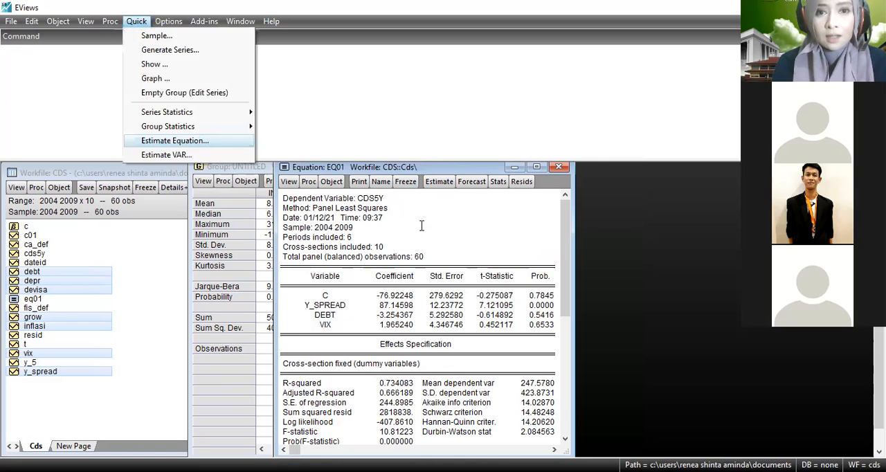
key("Return")
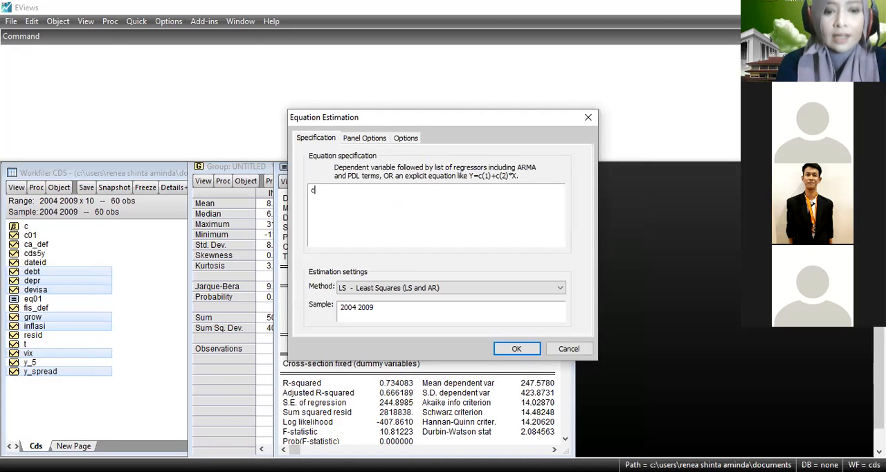
type("cds")
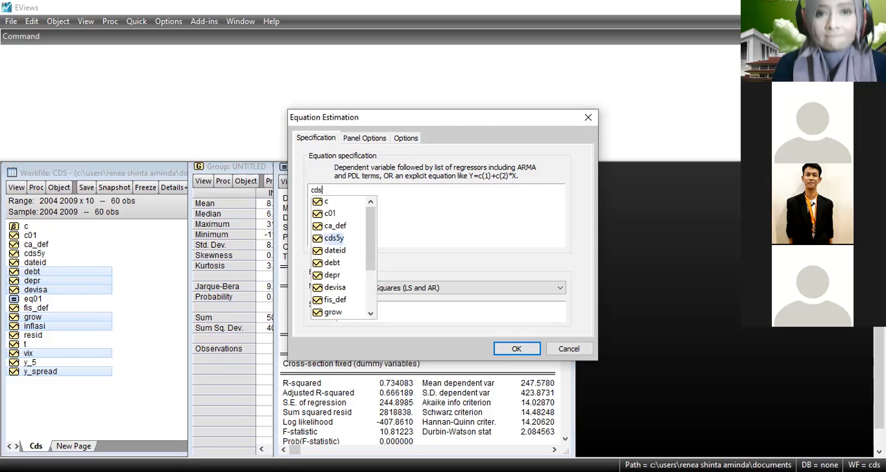
left_click(342, 235)
type("c y")
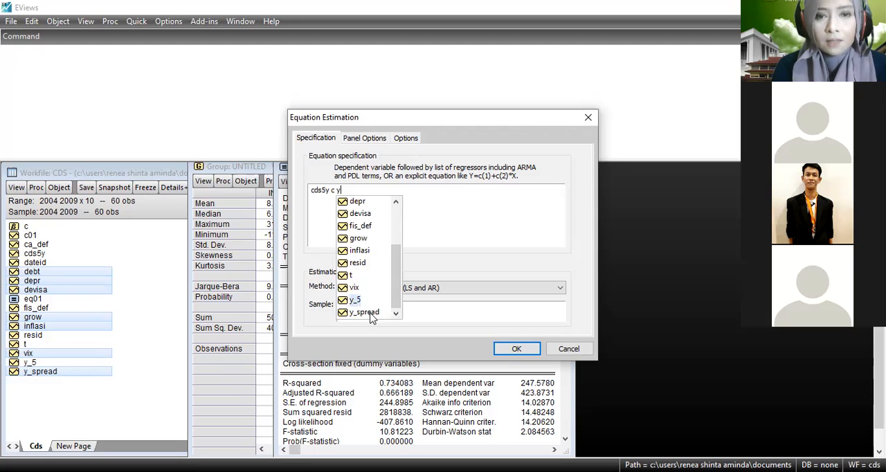
double_click(364, 312)
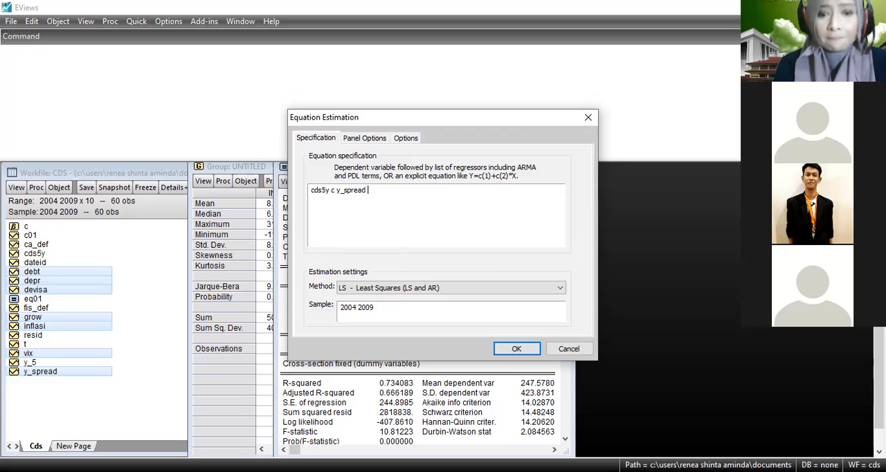
type("debt")
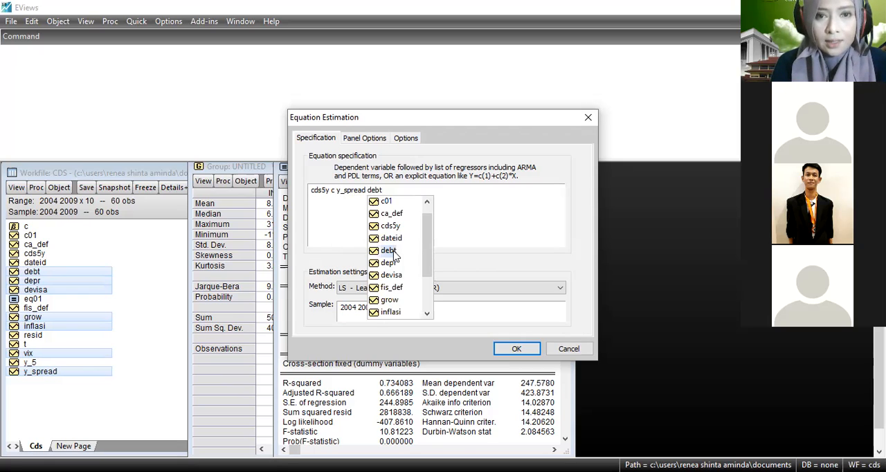
type(" vi")
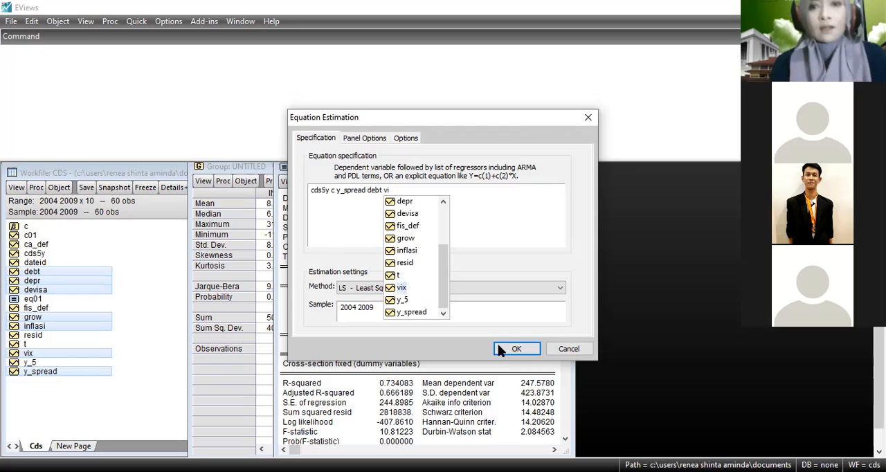
type("x")
Estimate the second equation with random cross-section effects.
left_click(372, 139)
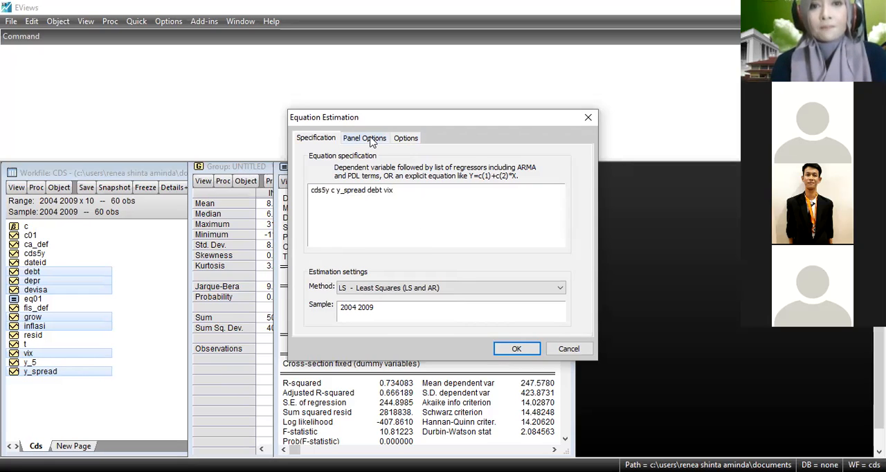
left_click(391, 173)
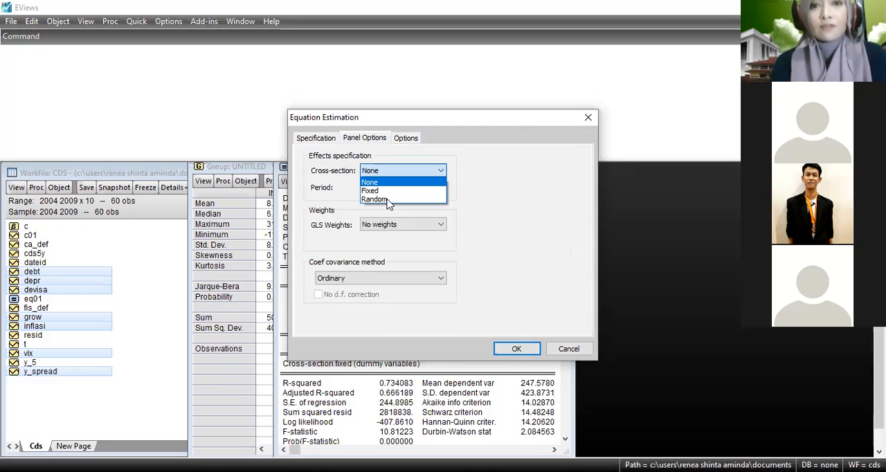
left_click(385, 200)
left_click(516, 349)
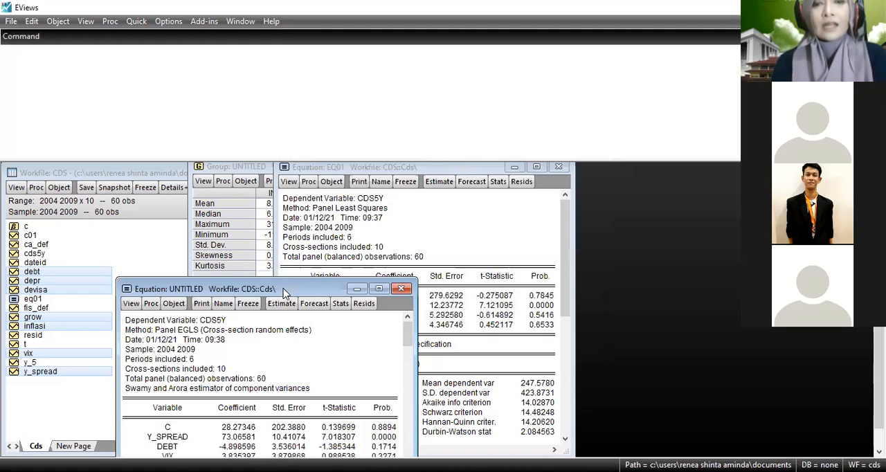
Place the random effects equation window beside the EQ01 results and name the equation eq02.
left_click_drag(284, 293, 584, 168)
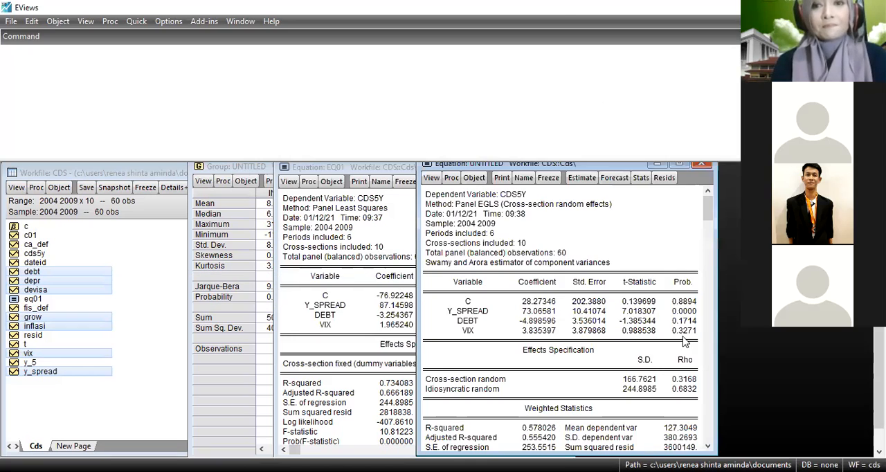
left_click(524, 177)
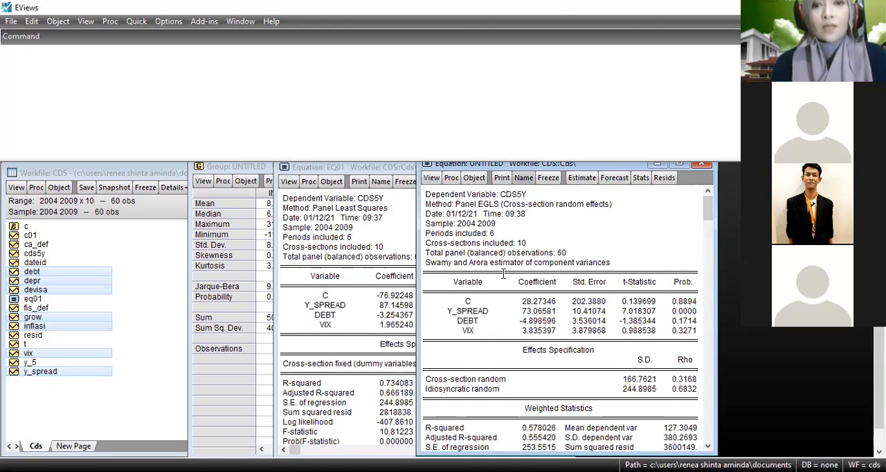
left_click(534, 353)
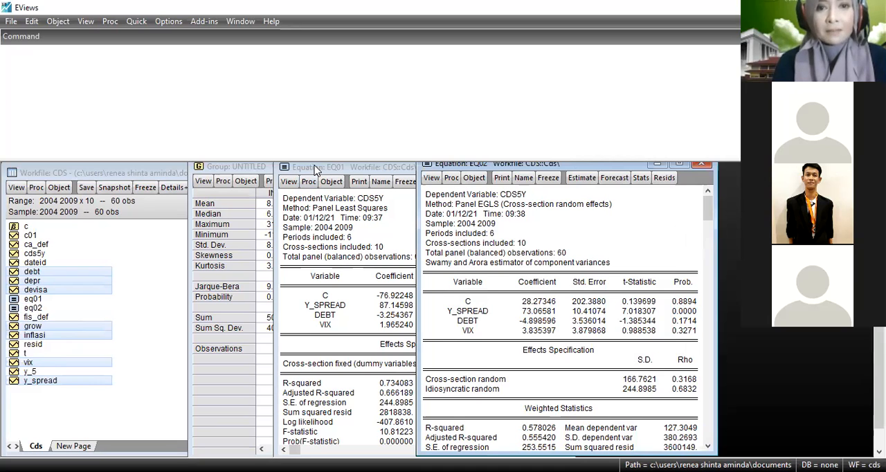
Arrange the EQ01 and EQ02 windows side by side and examine the weighted and unweighted statistics of EQ02.
left_click_drag(315, 170, 157, 162)
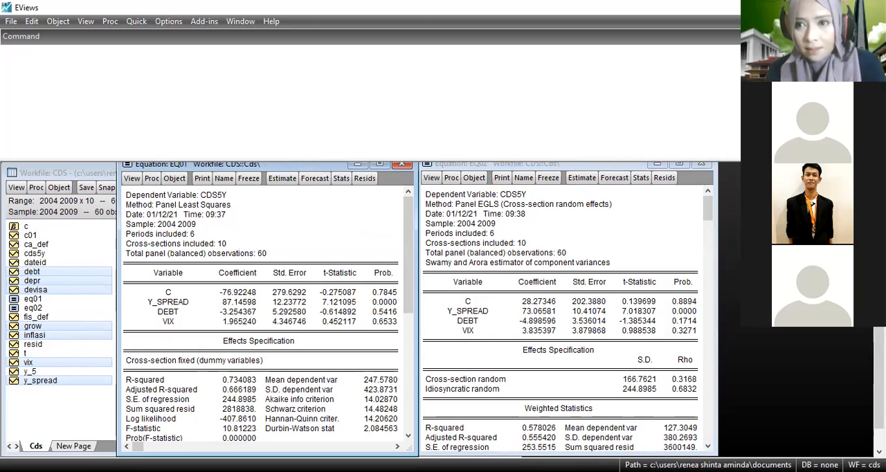
scroll(443, 309, "up", 1)
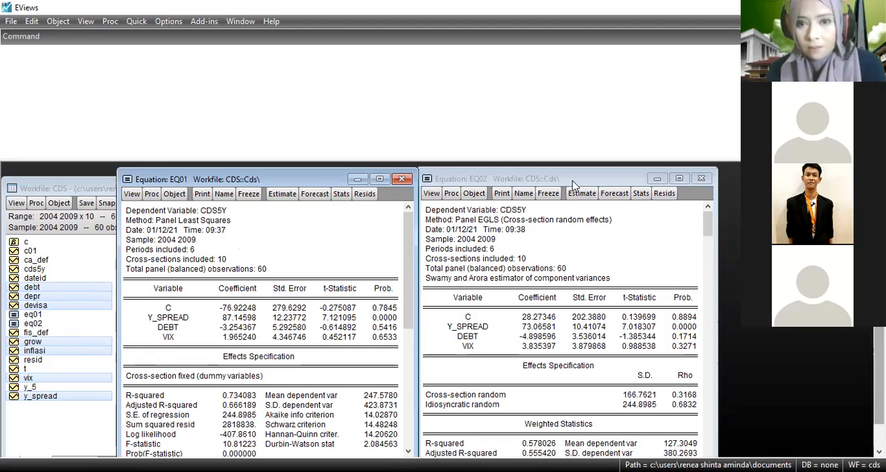
left_click_drag(572, 181, 579, 163)
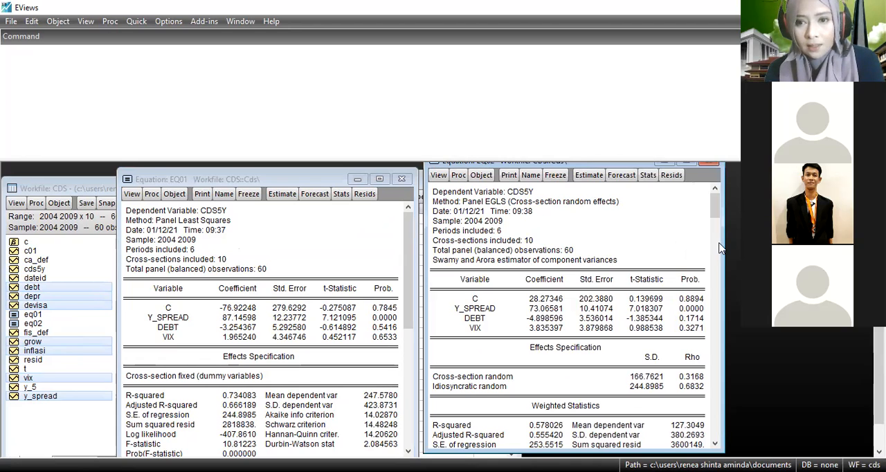
scroll(721, 440, "down", 3)
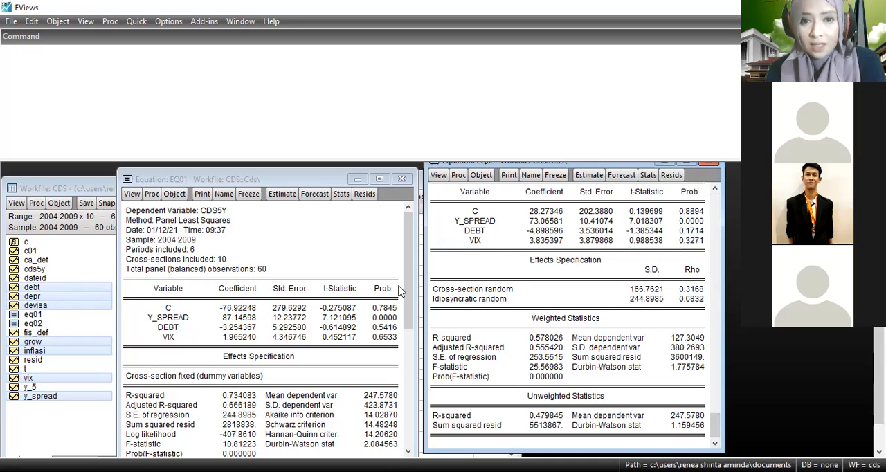
Compare the EQ01 and EQ02 estimation outputs and run the Hausman test for correlated random effects on EQ02.
left_click_drag(411, 300, 422, 427)
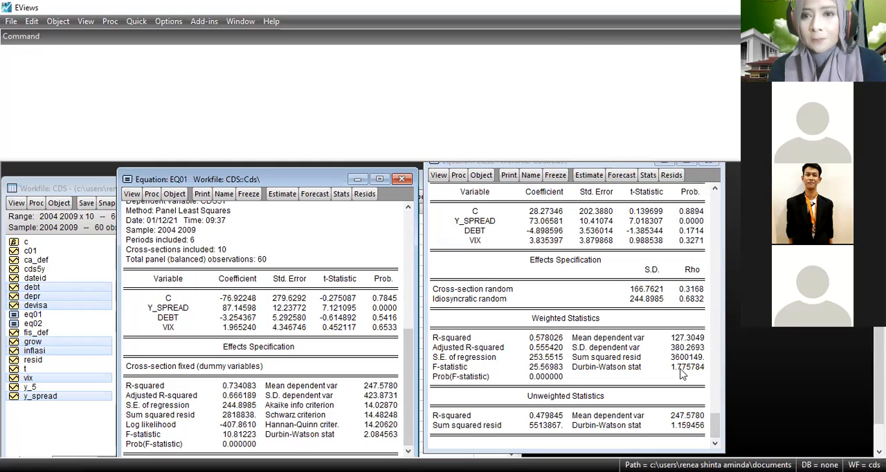
left_click(720, 405)
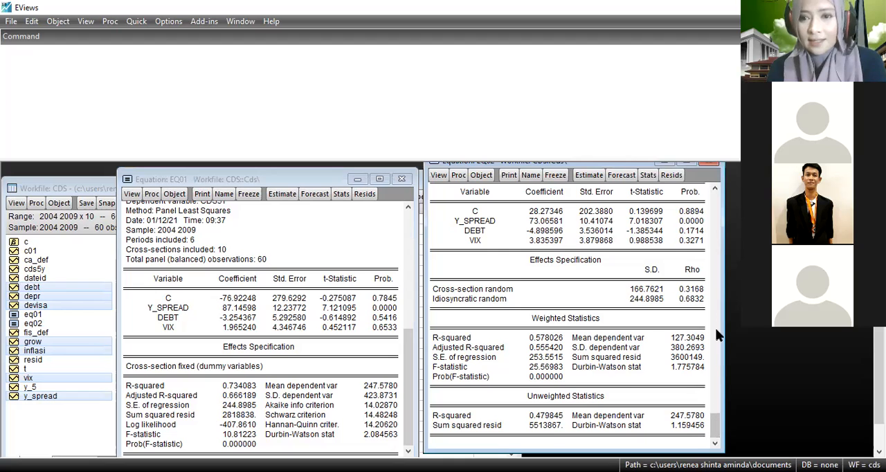
scroll(709, 227, "up", 1)
scroll(444, 208, "up", 3)
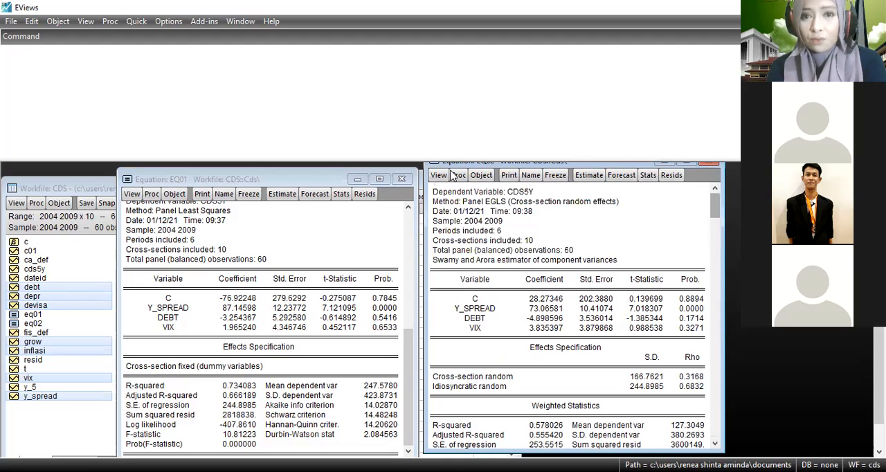
left_click(441, 176)
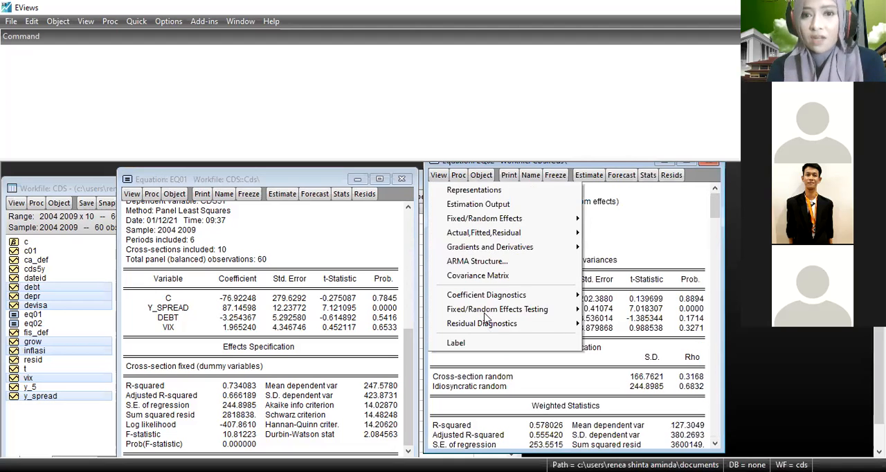
mouse_move(485, 314)
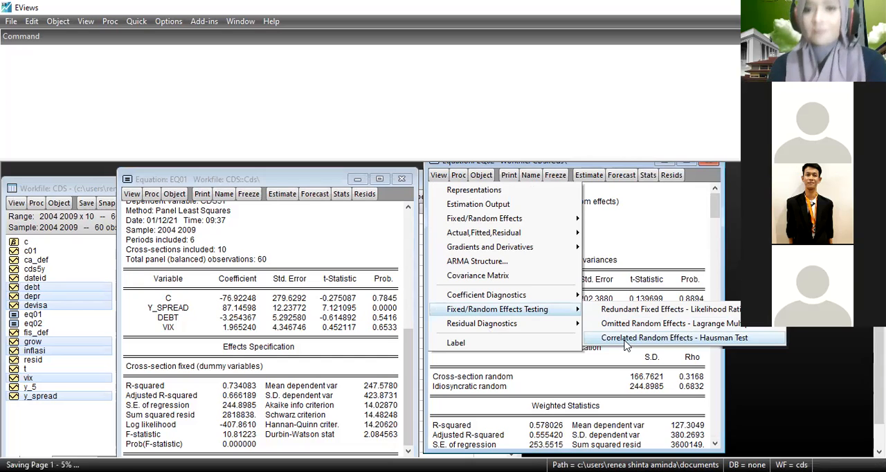
left_click(626, 341)
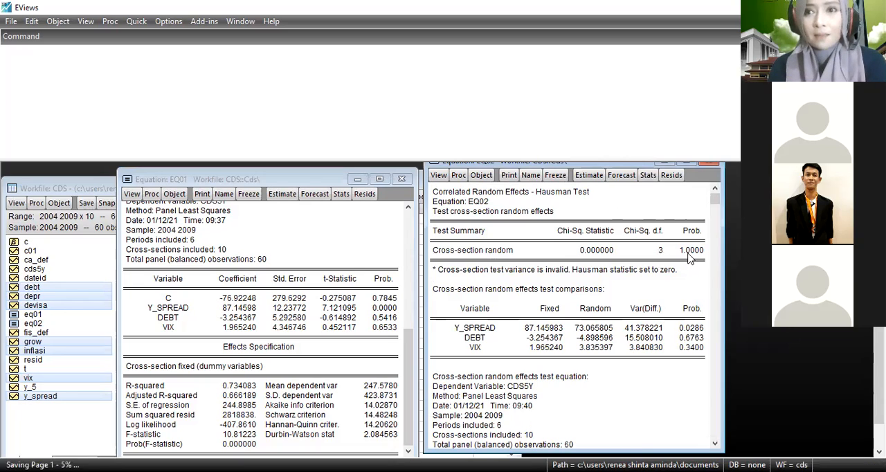
Try to run the Hausman test on EQ01 and re-estimate that equation with its existing specification.
left_click(131, 194)
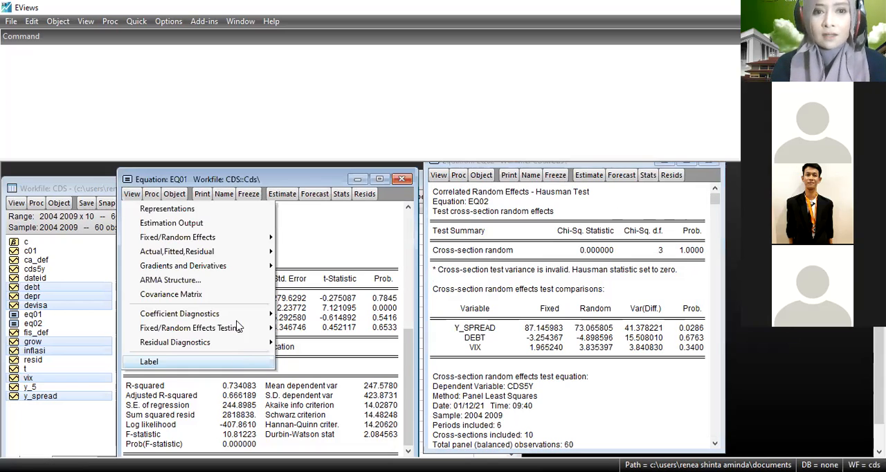
mouse_move(239, 328)
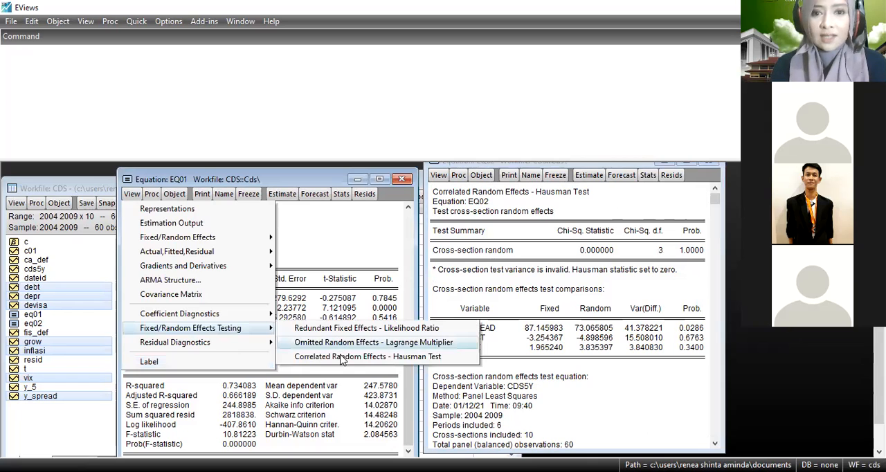
left_click(339, 355)
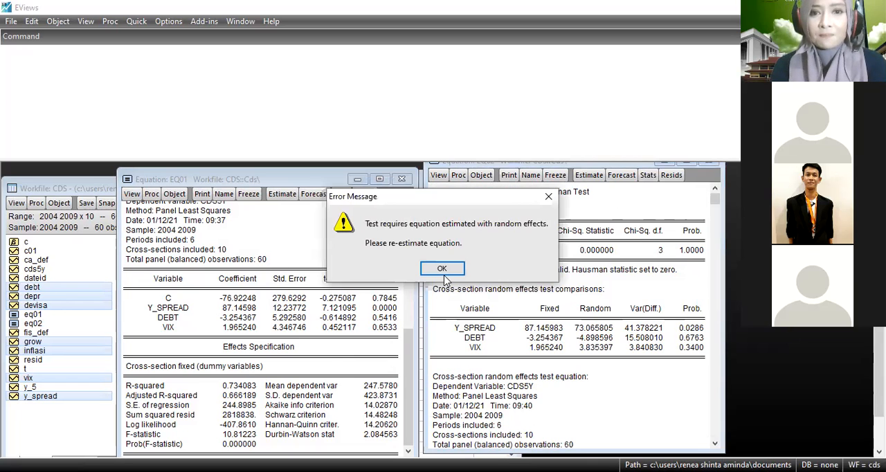
left_click(442, 270)
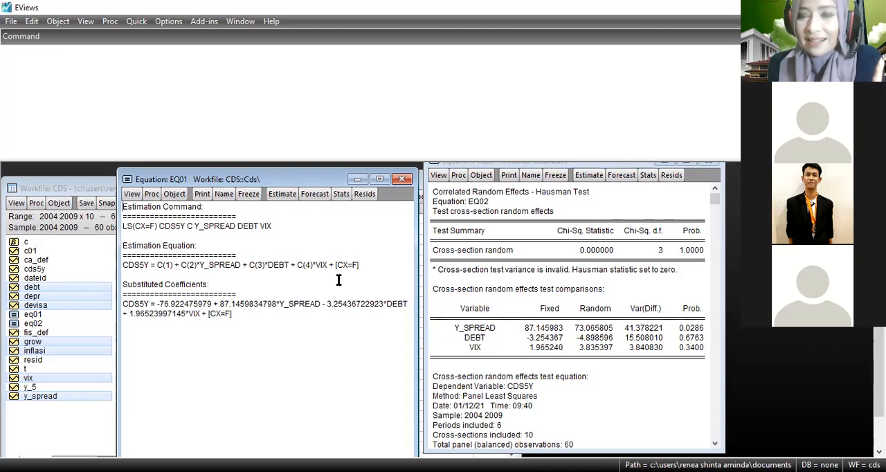
left_click(281, 195)
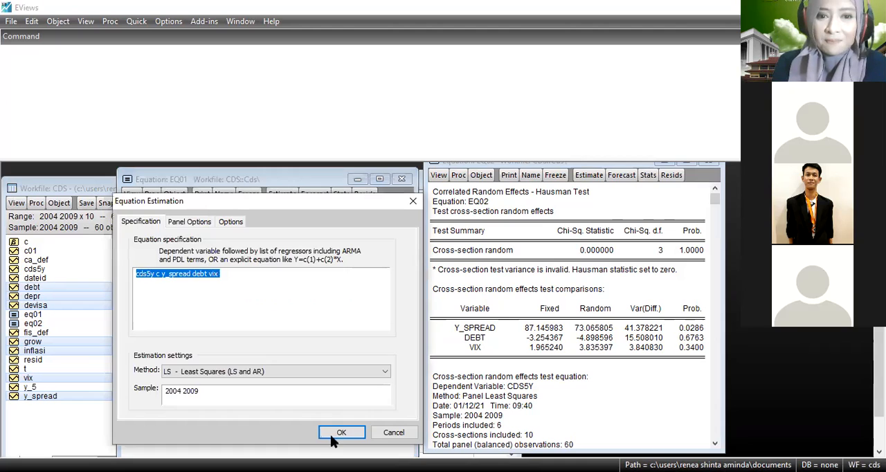
left_click(331, 433)
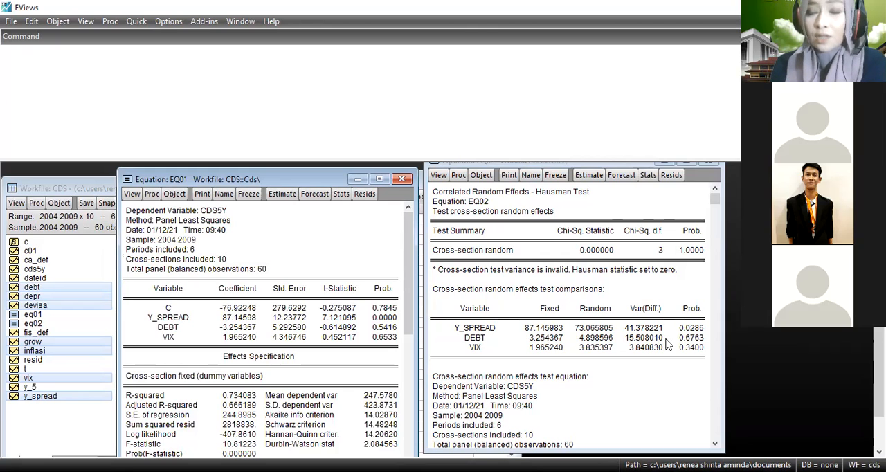
Freeze the Hausman test output of EQ02 as a table named Hausmantest.
left_click(439, 176)
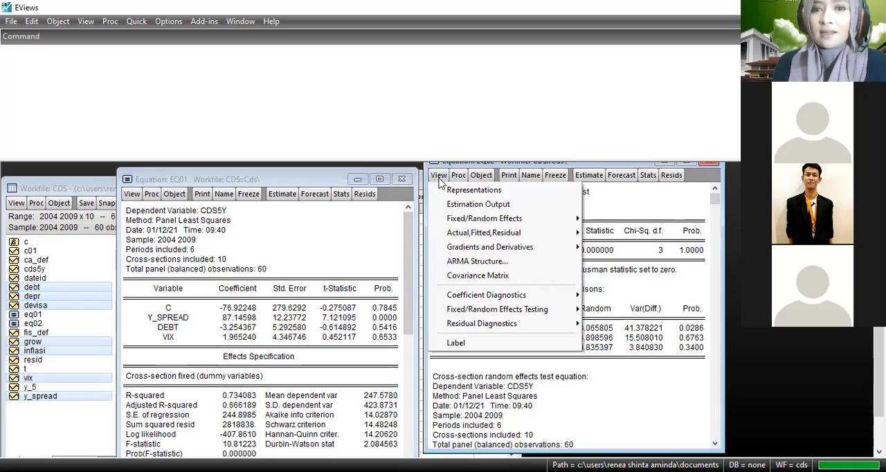
left_click(609, 211)
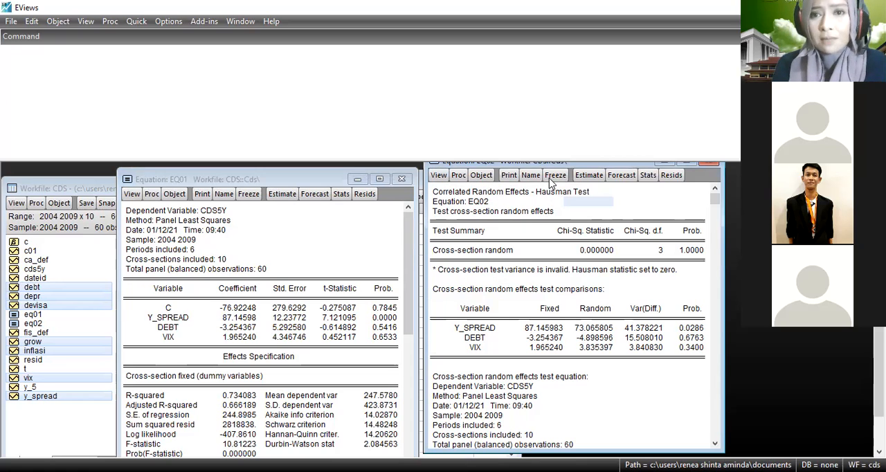
left_click(553, 176)
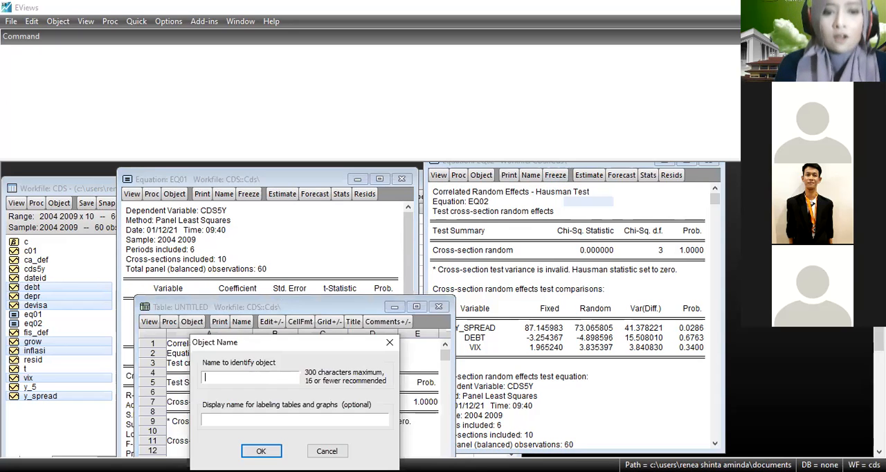
type("Hausmantest")
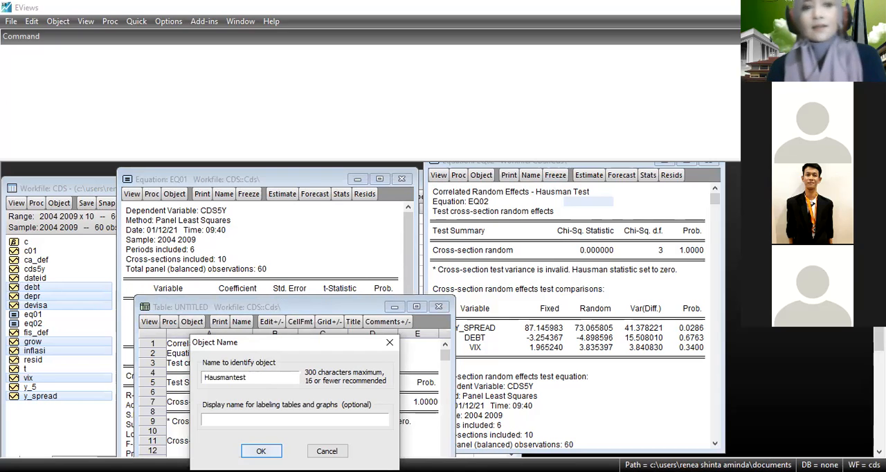
key("Return")
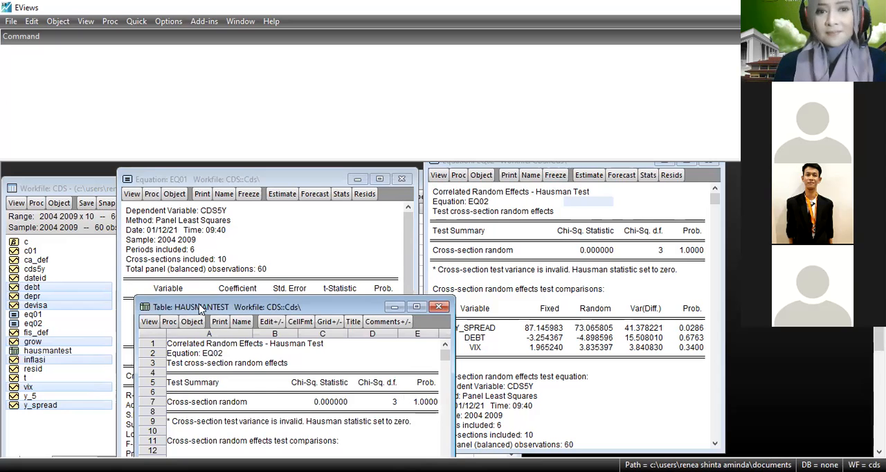
Examine the frozen Hausman test table and its cell commands, and close the table.
left_click_drag(243, 306, 369, 165)
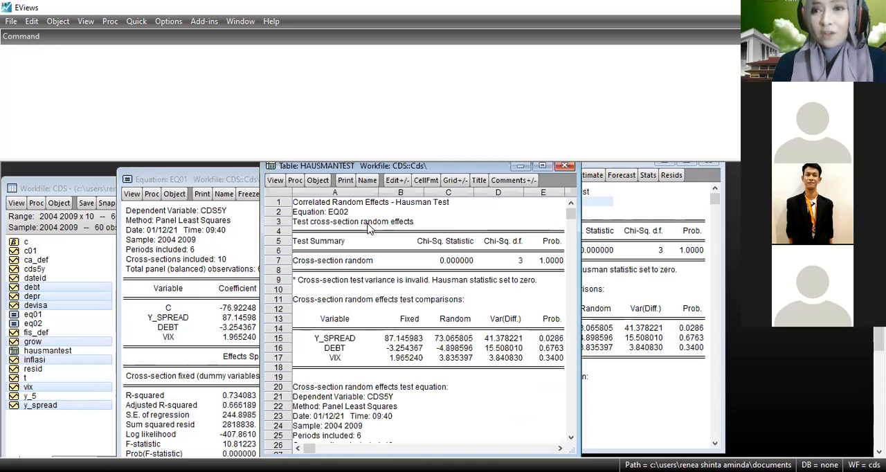
left_click(369, 227)
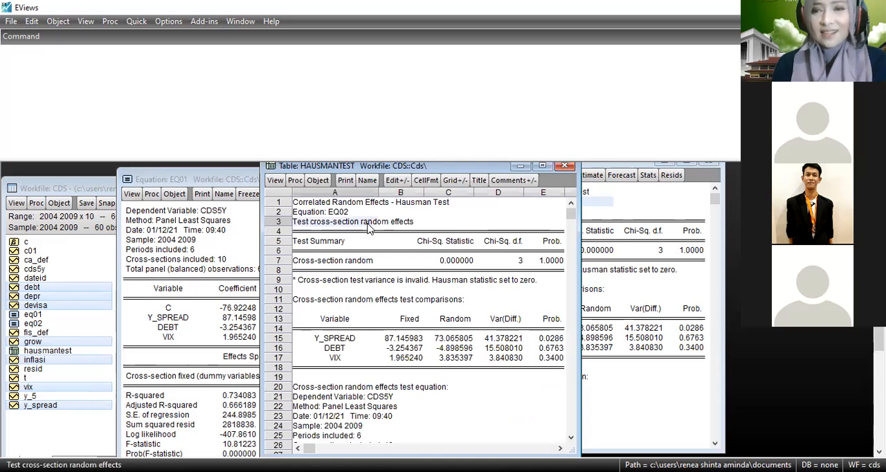
right_click(368, 228)
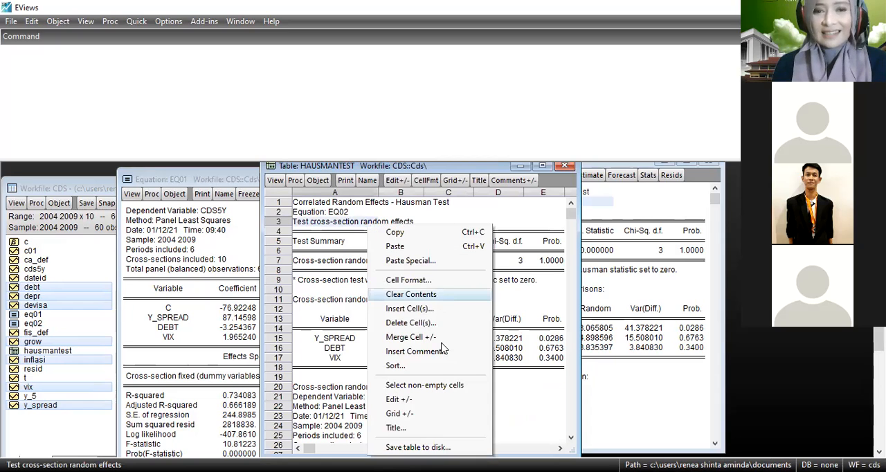
left_click(409, 265)
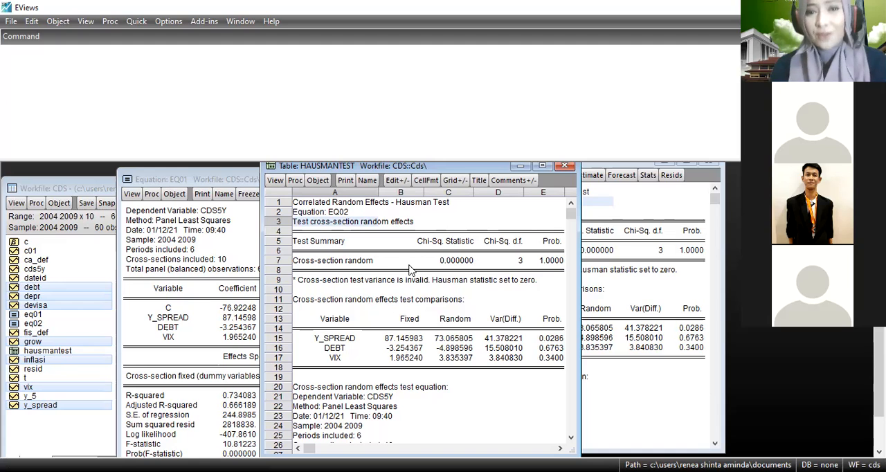
left_click(567, 168)
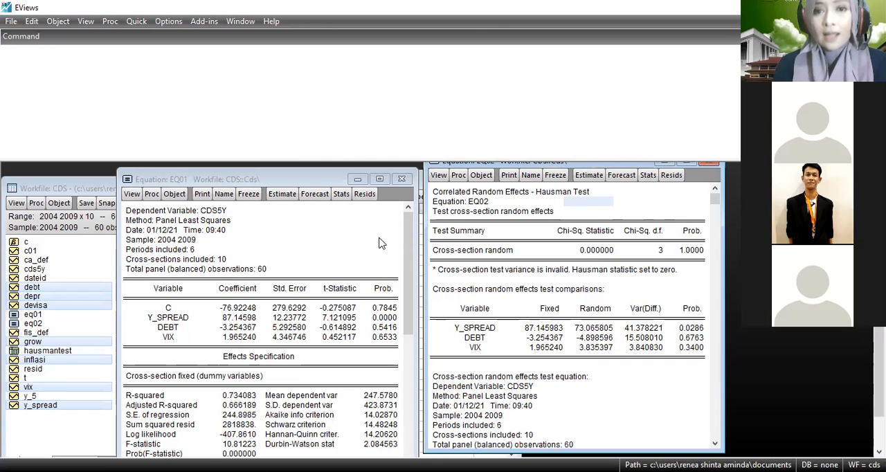
Run the histogram normality test on the residuals of EQ02.
left_click(438, 176)
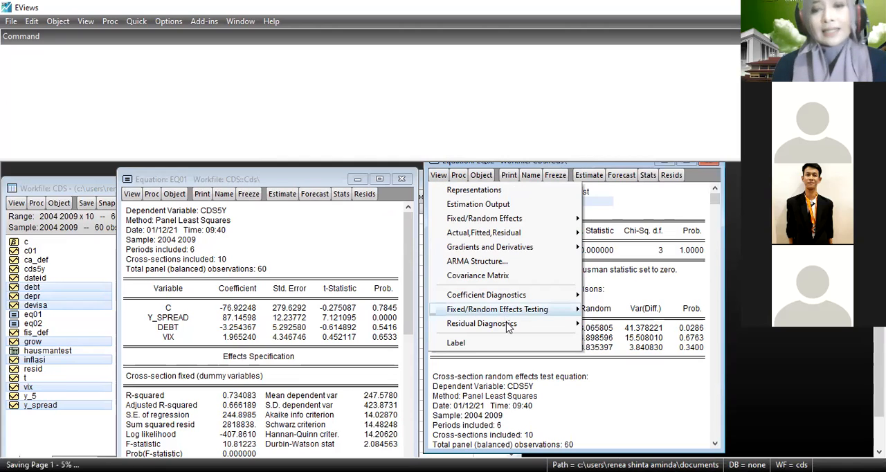
mouse_move(507, 326)
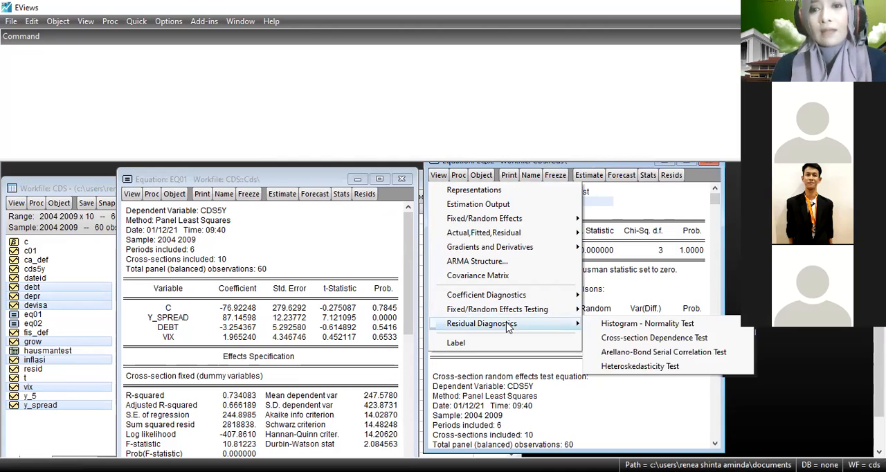
left_click(609, 327)
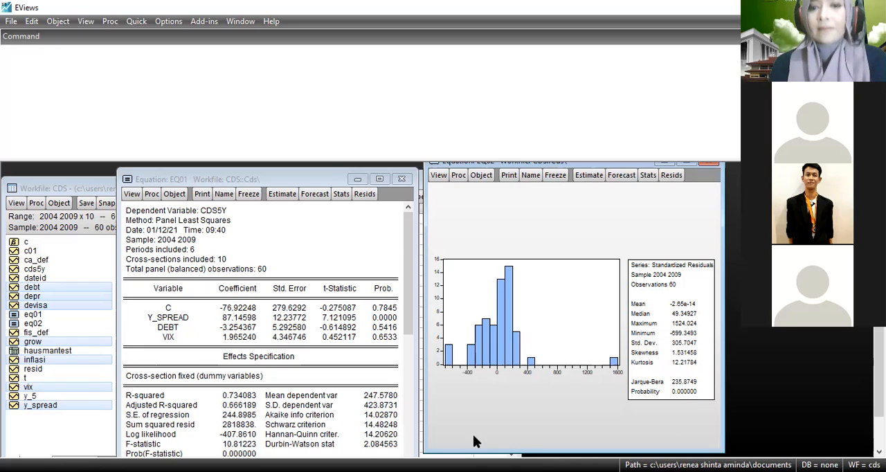
Freeze the residual histogram of EQ02 as a graph named JBnormalitas and close the graph.
left_click(553, 181)
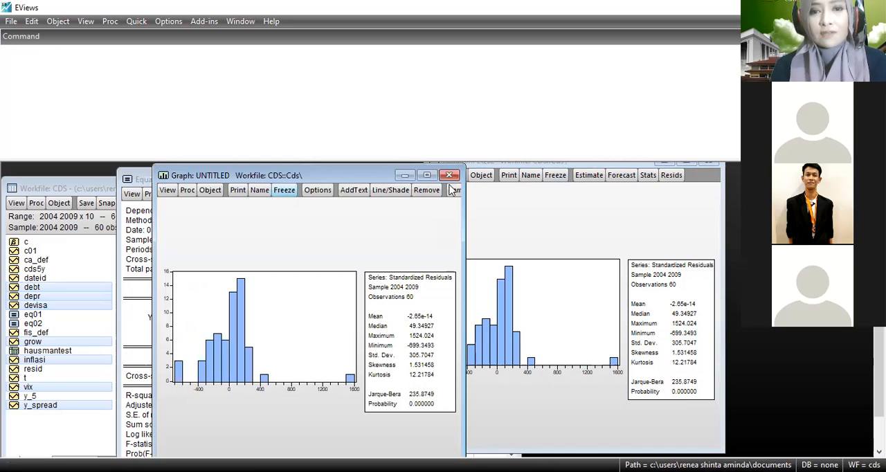
left_click(454, 177)
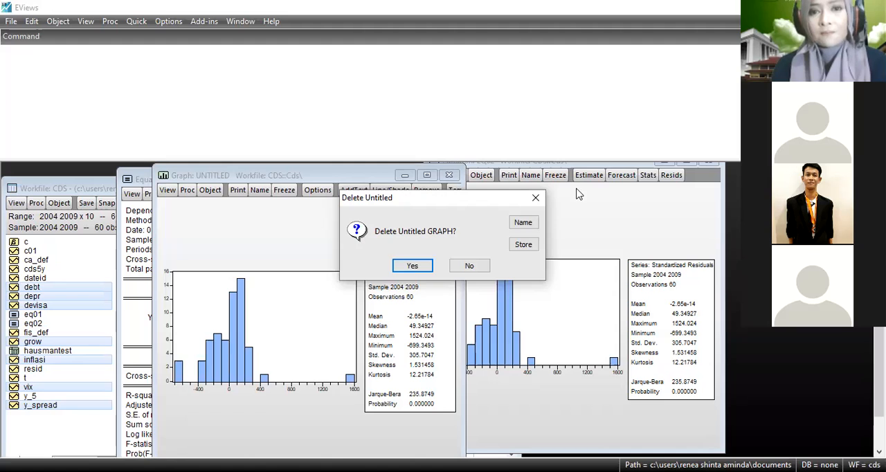
left_click(550, 178)
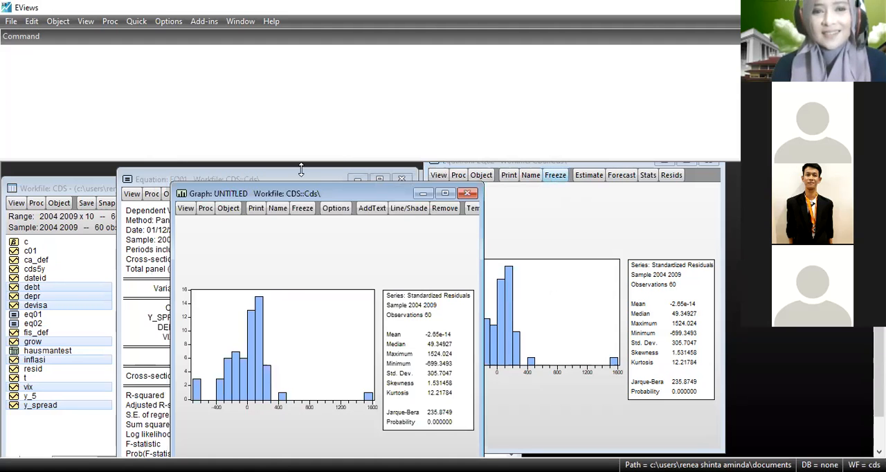
left_click(277, 209)
type("JB")
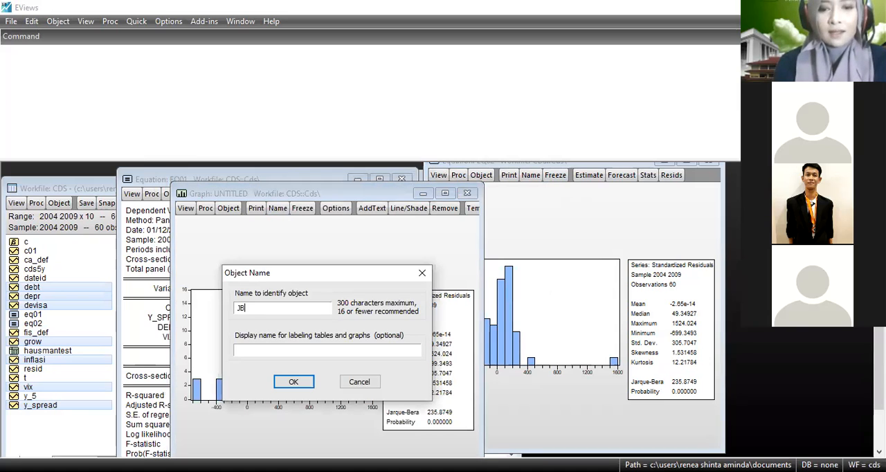
type("normal")
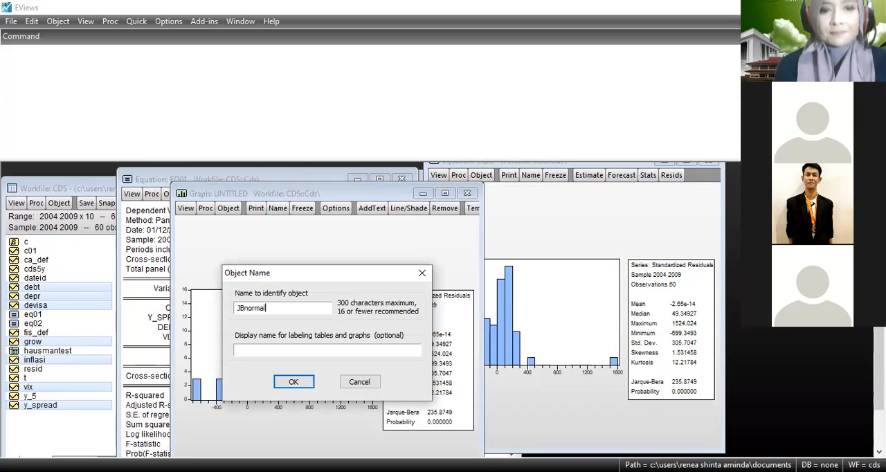
type("itas")
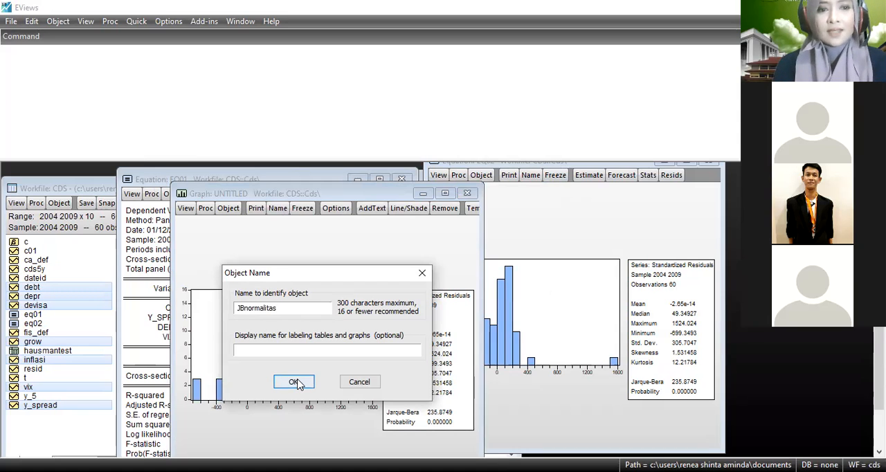
key("Return")
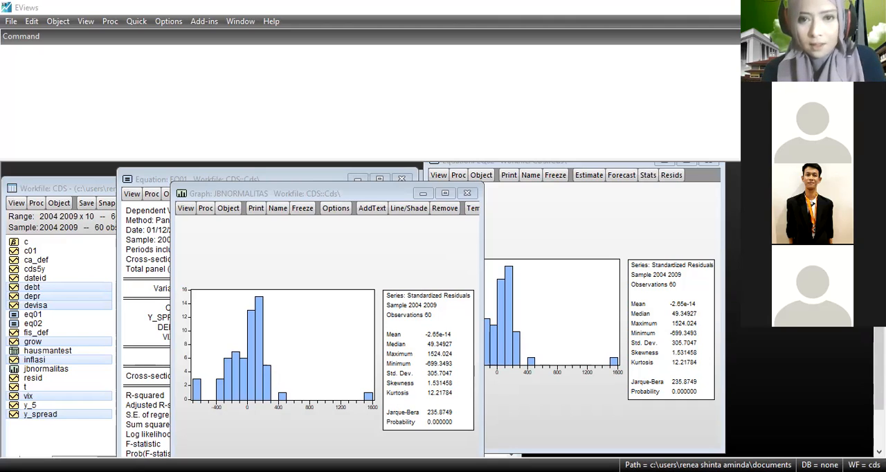
left_click(470, 194)
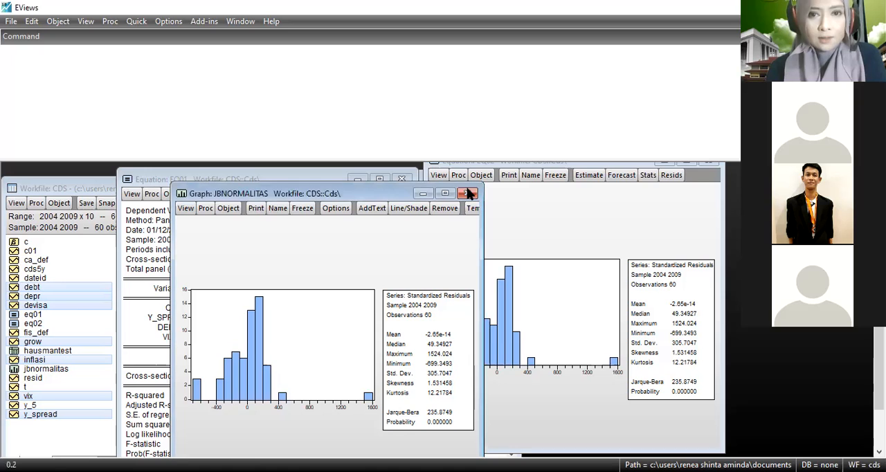
left_click(468, 194)
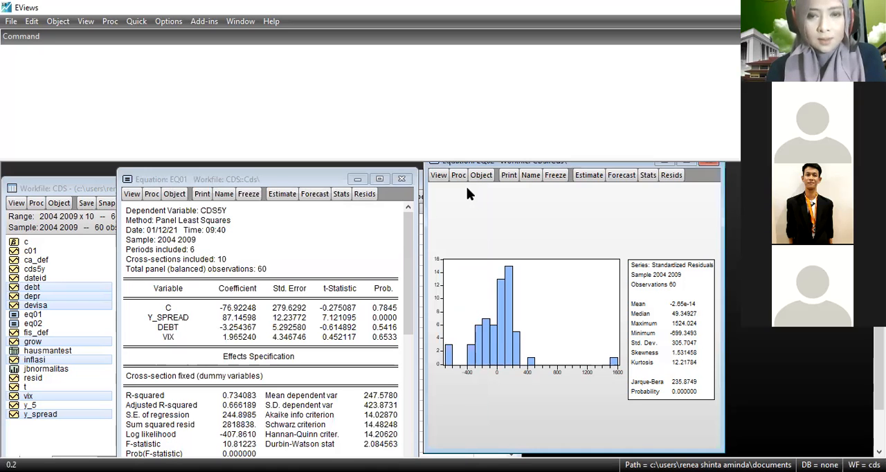
Compute the correlation matrix of inflasi, grow, devisa, depr, debt, vix and y_spread, and delete the untitled descriptive statistics group.
left_click(136, 21)
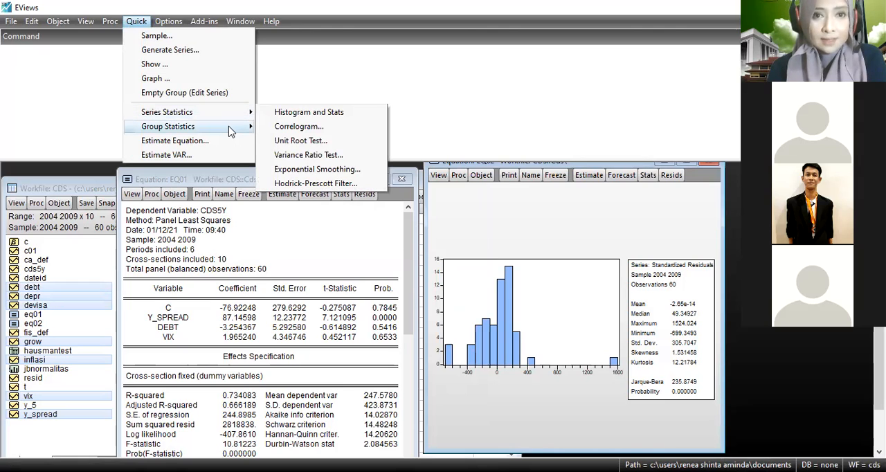
mouse_move(231, 131)
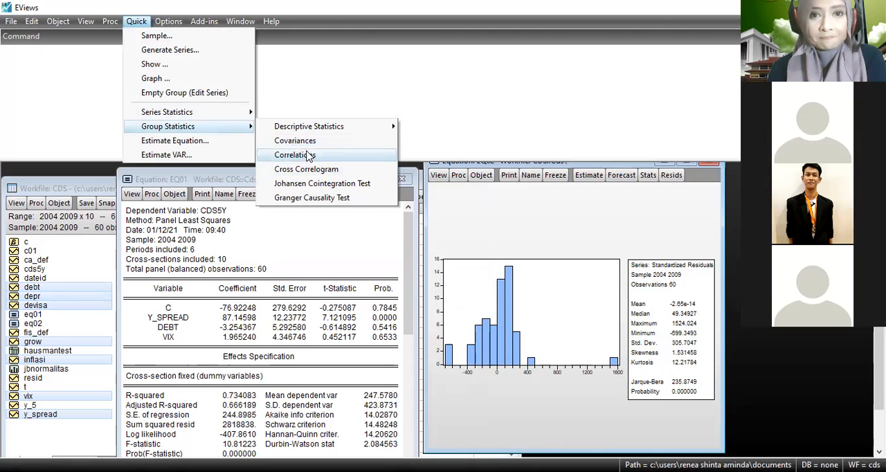
left_click(309, 155)
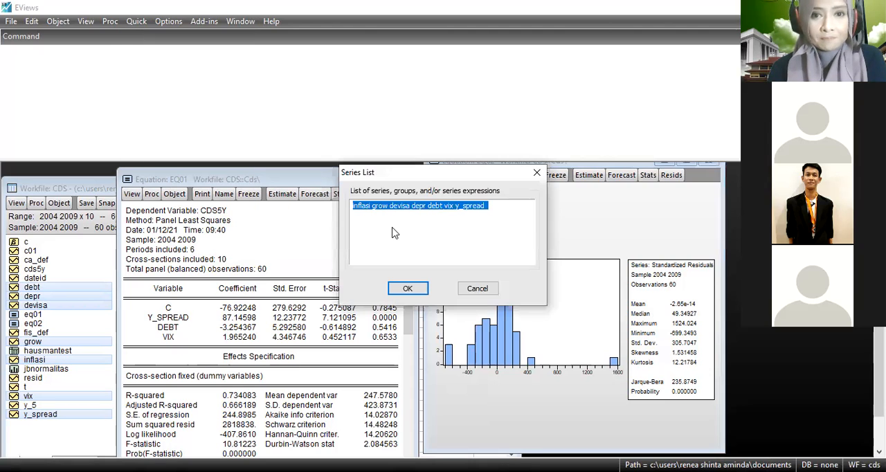
left_click(408, 288)
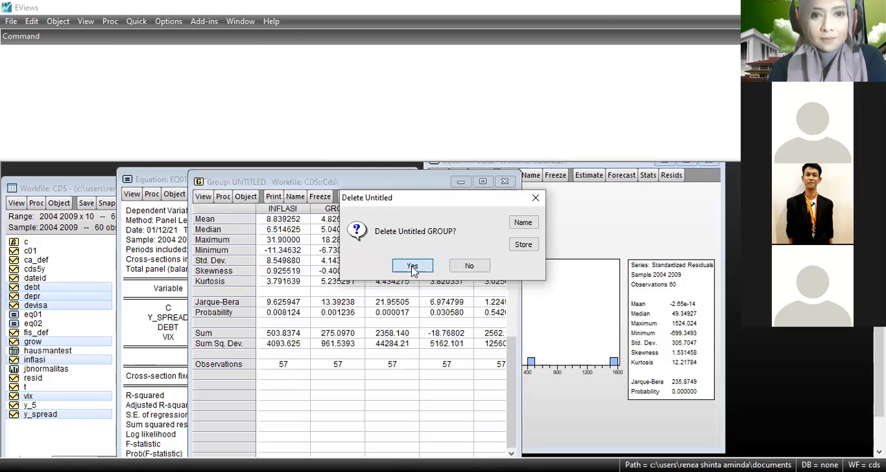
left_click(412, 269)
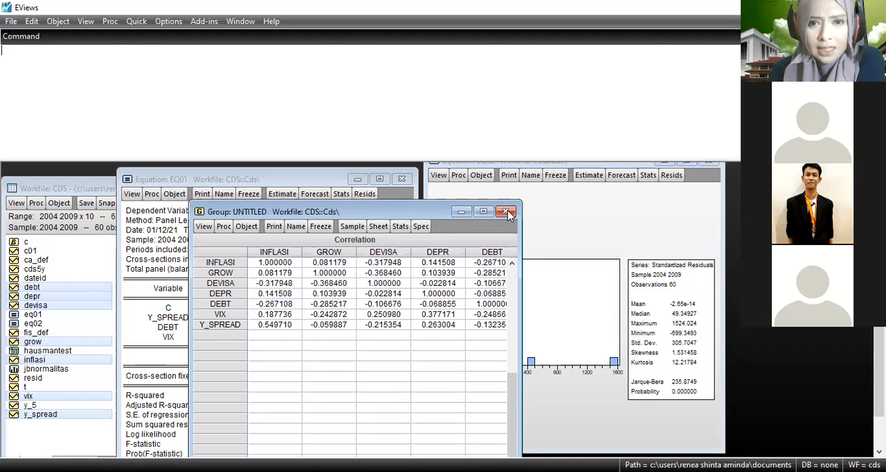
Compute a group correlation matrix for only the series debt, vix and y_spread.
left_click(136, 21)
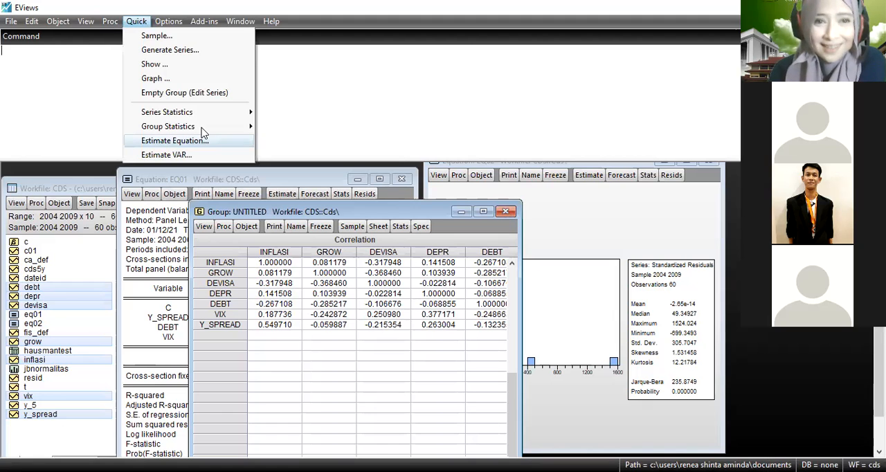
mouse_move(202, 129)
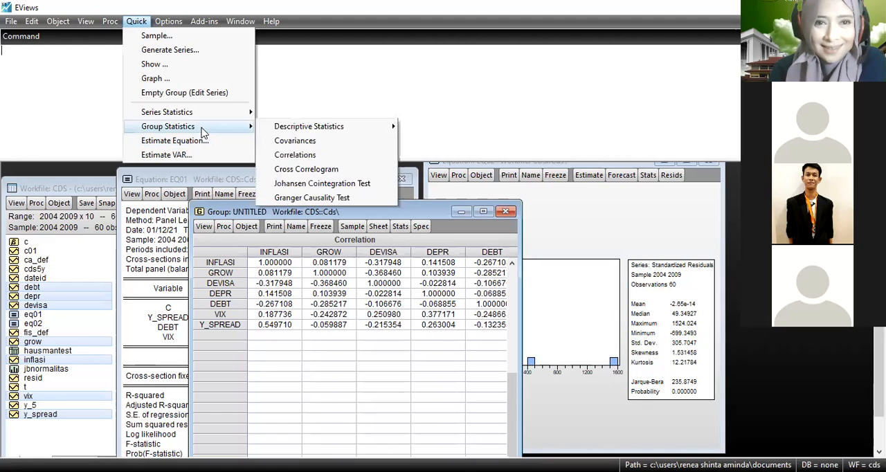
left_click(327, 157)
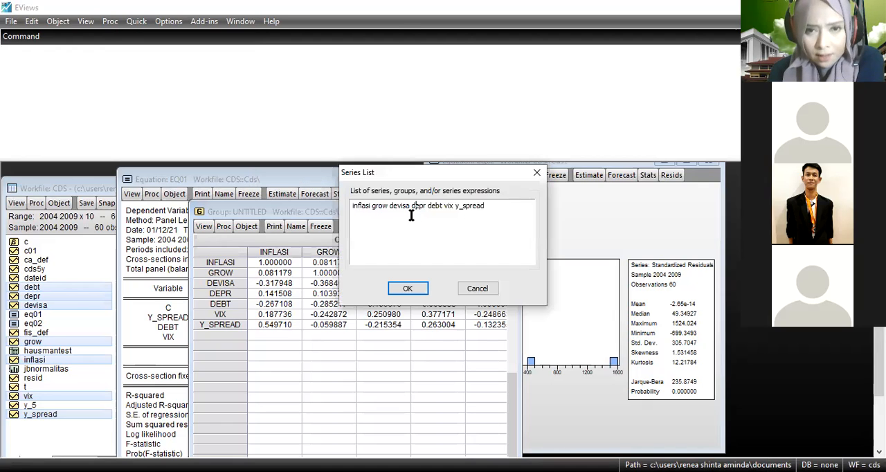
left_click(411, 210)
key("BackSpace")
key("BackSpace")
key("BackSpace")
key("BackSpace")
key("BackSpace")
key("BackSpace")
key("BackSpace")
key("BackSpace")
key("BackSpace")
key("BackSpace")
key("BackSpace")
key("BackSpace")
key("BackSpace")
key("BackSpace")
key("BackSpace")
key("BackSpace")
key("BackSpace")
key("BackSpace")
key("BackSpace")
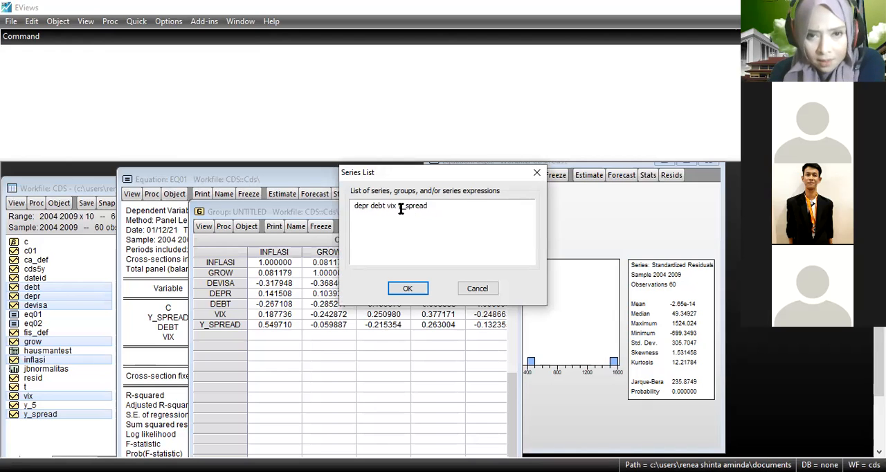
key("BackSpace")
key("BackSpace")
type("bt")
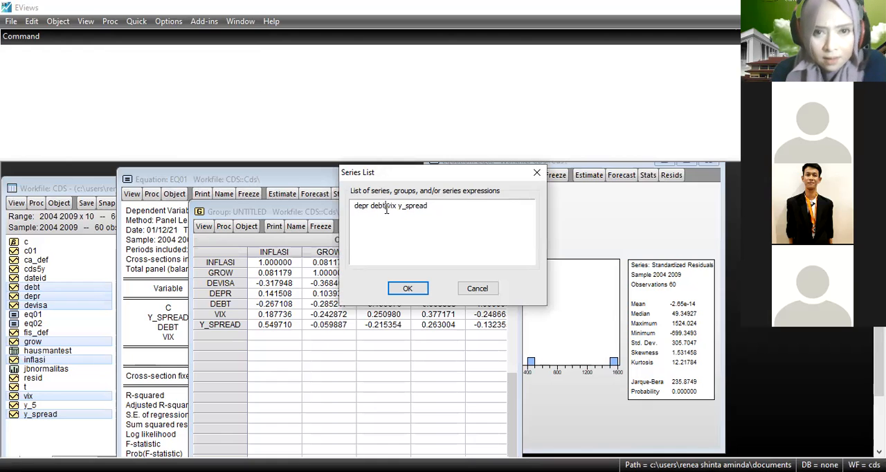
left_click(370, 208)
key("BackSpace")
key("BackSpace")
key("BackSpace")
key("BackSpace")
key("BackSpace")
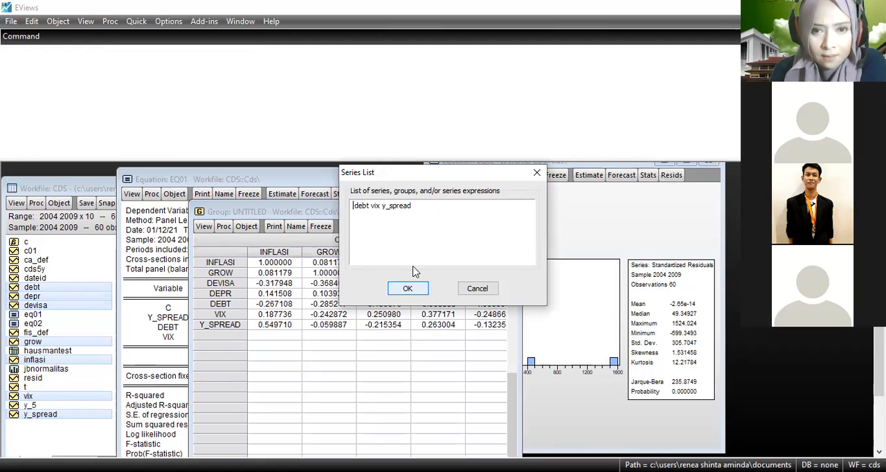
left_click(413, 288)
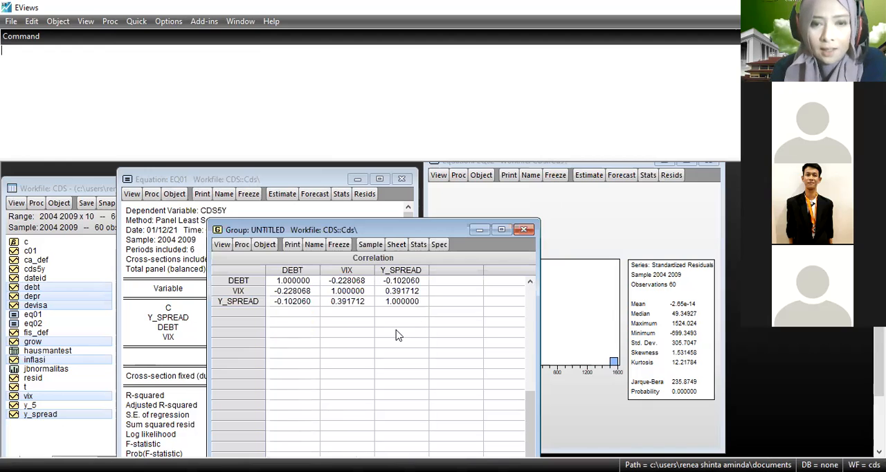
Freeze the debt, vix and y_spread correlation matrix as a table named Korel.
left_click(344, 243)
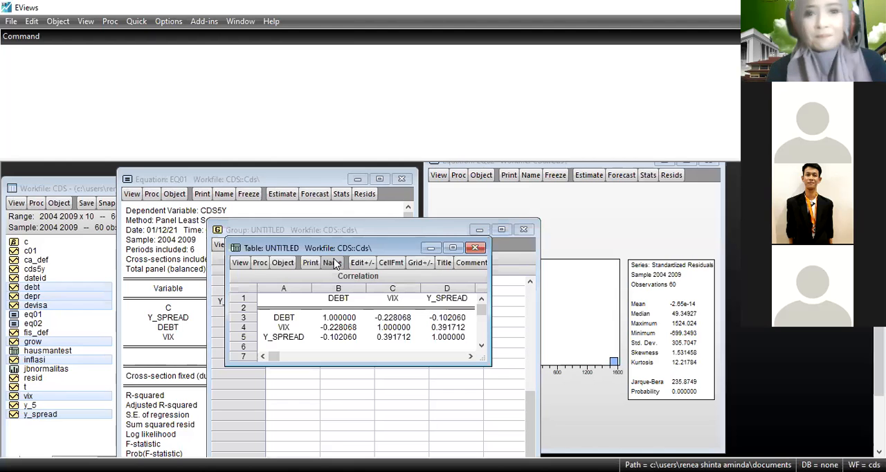
left_click(332, 263)
type("Korel")
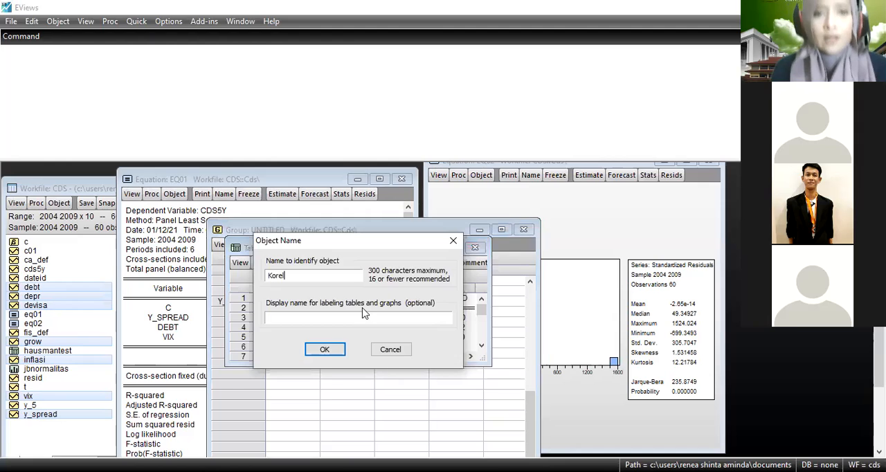
left_click(325, 349)
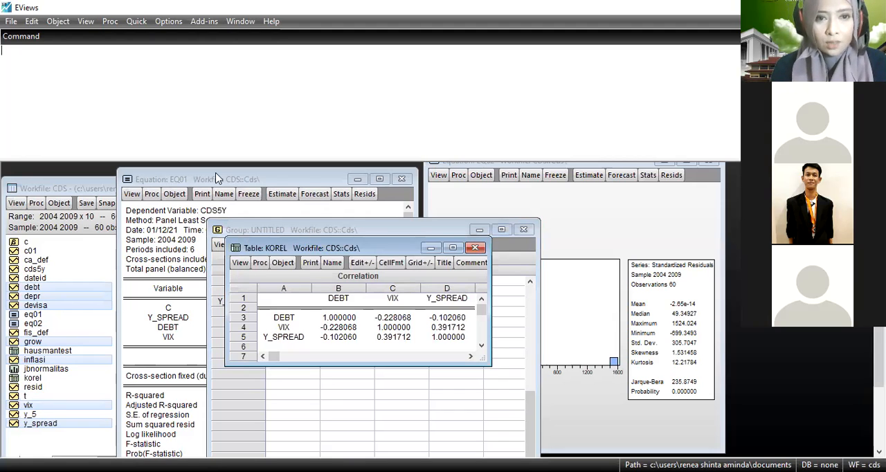
Delete the untitled correlation group and close the Korel table.
left_click_drag(303, 234, 351, 172)
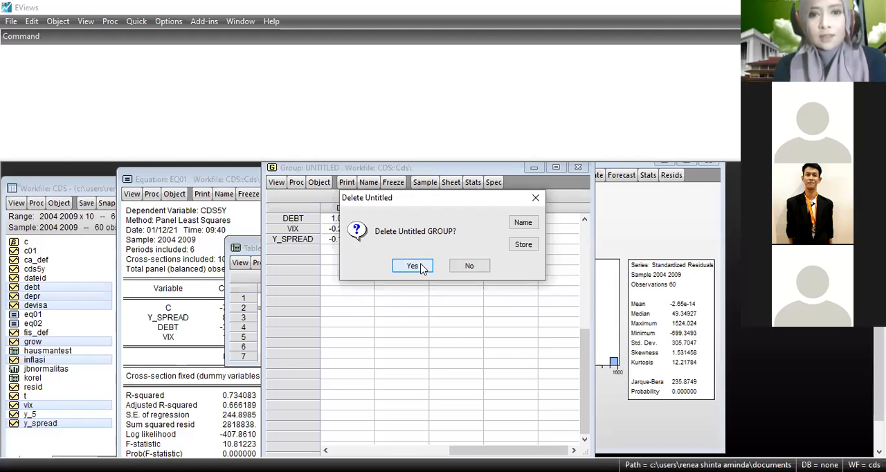
left_click(421, 268)
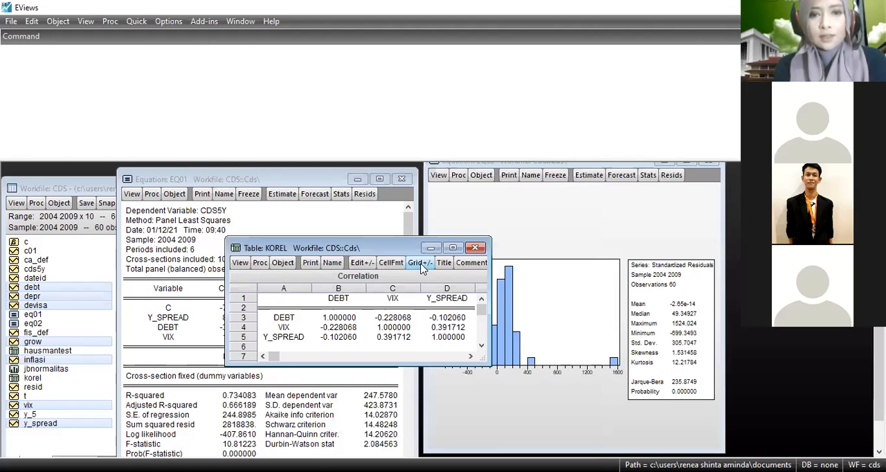
left_click(475, 248)
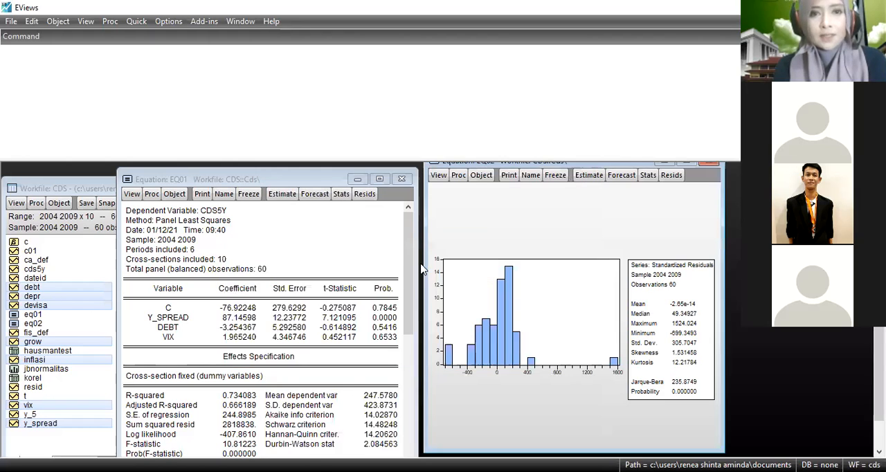
Choose the CDS Excel file in the D drive folder Universitas Ibn Khaldun, Ekonometrka, ekonometrika, Latihan Soal Ekonometri for import.
left_click(12, 21)
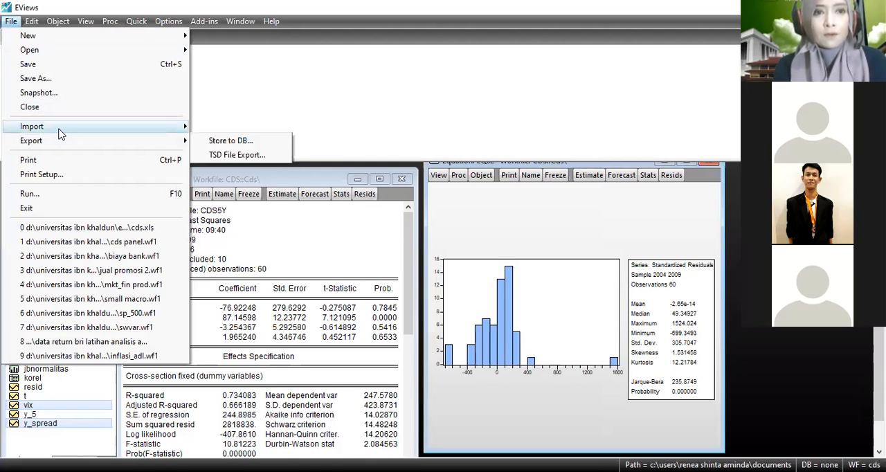
mouse_move(60, 125)
left_click(219, 127)
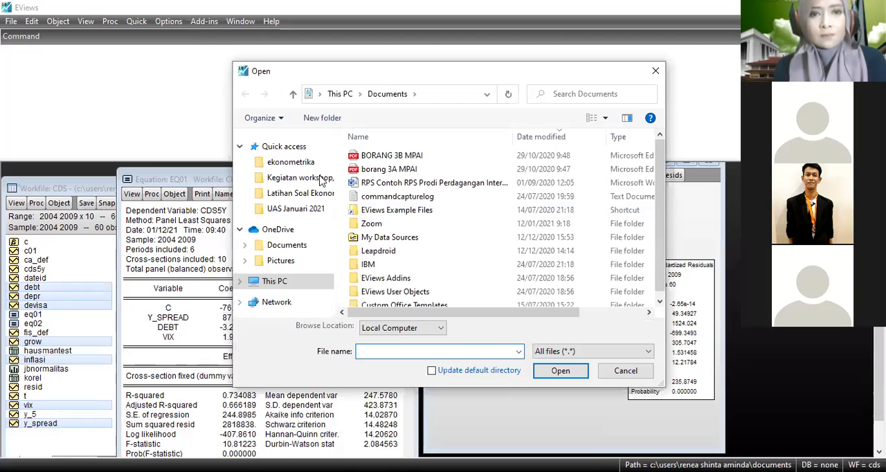
left_click(313, 299)
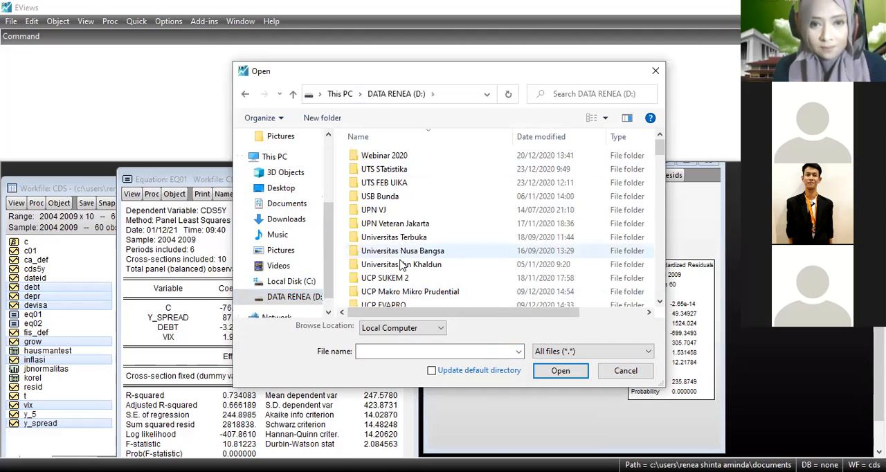
double_click(401, 266)
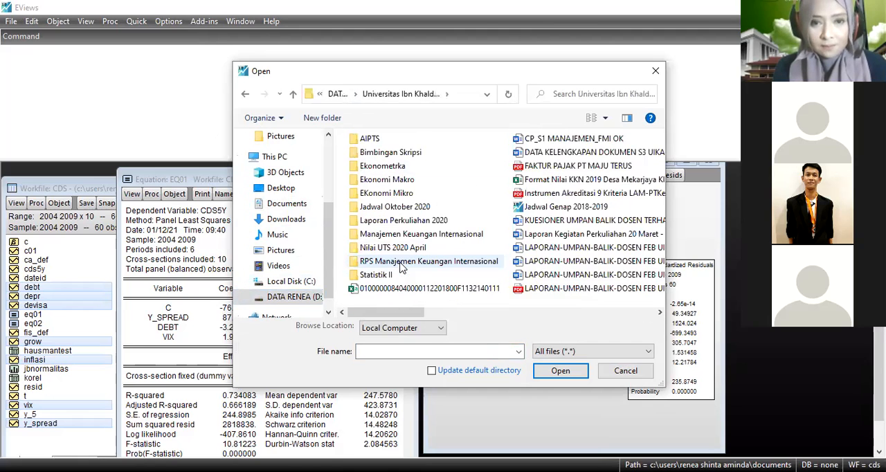
double_click(385, 167)
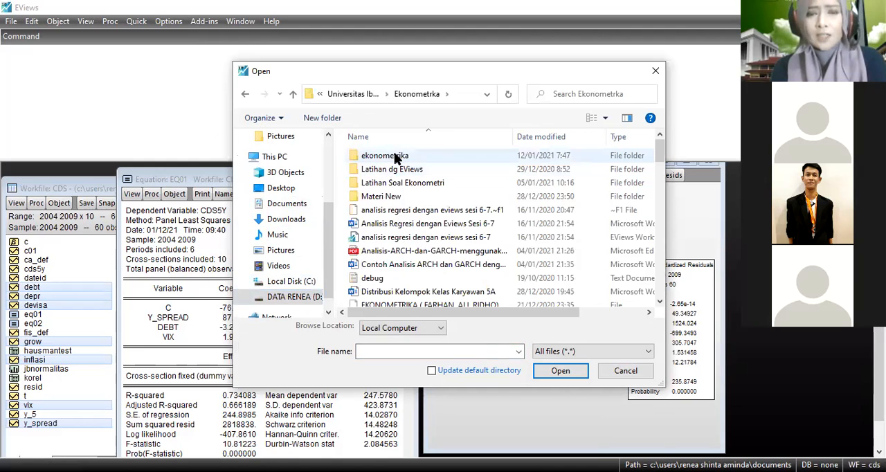
double_click(394, 157)
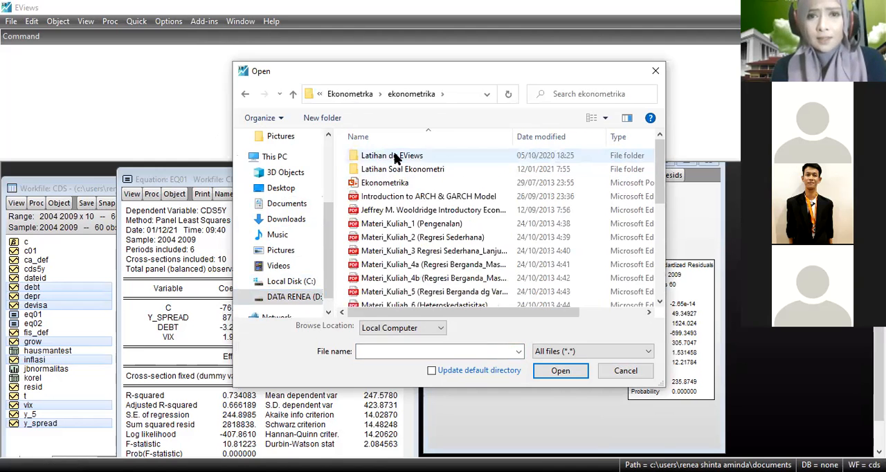
double_click(398, 170)
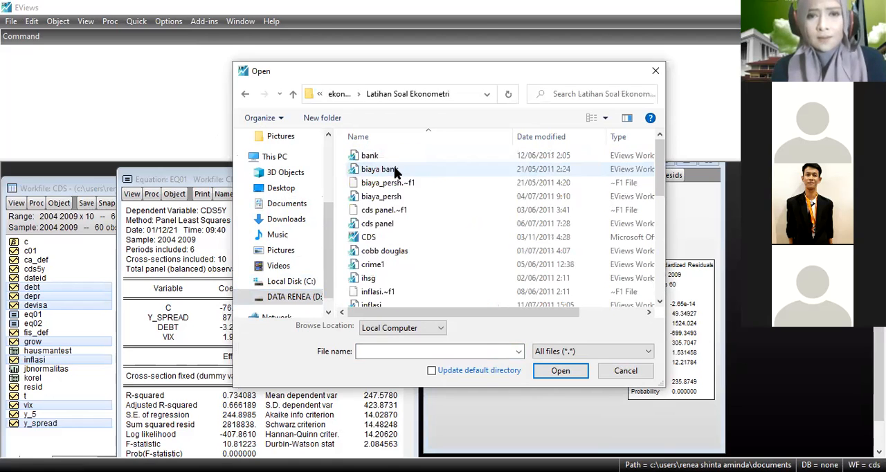
left_click(367, 237)
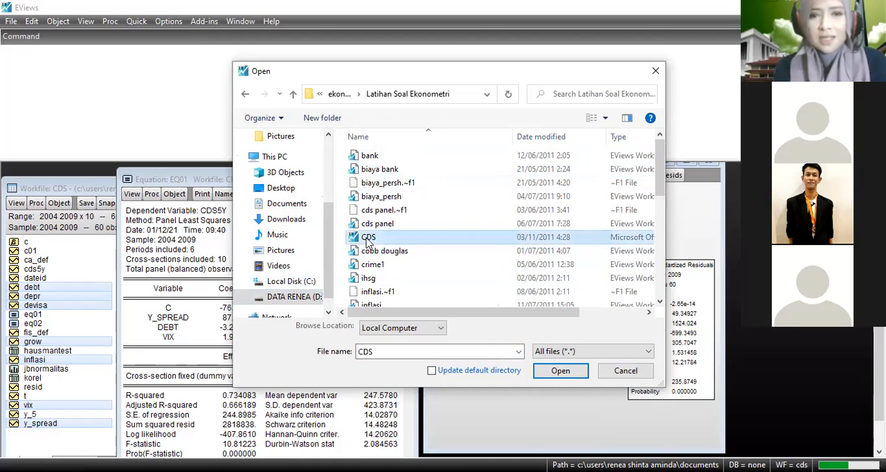
double_click(368, 239)
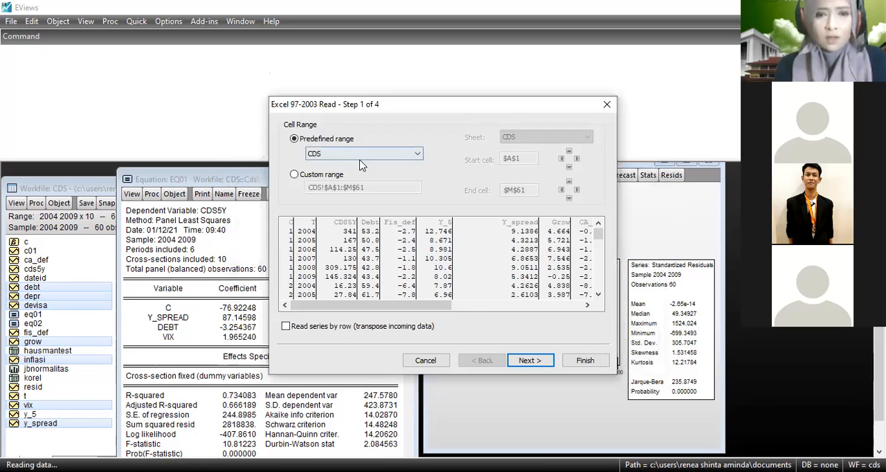
Keep the default cell range and column settings of the Excel read and set the basic structure to Unstructured / Undated.
left_click(530, 360)
left_click(531, 365)
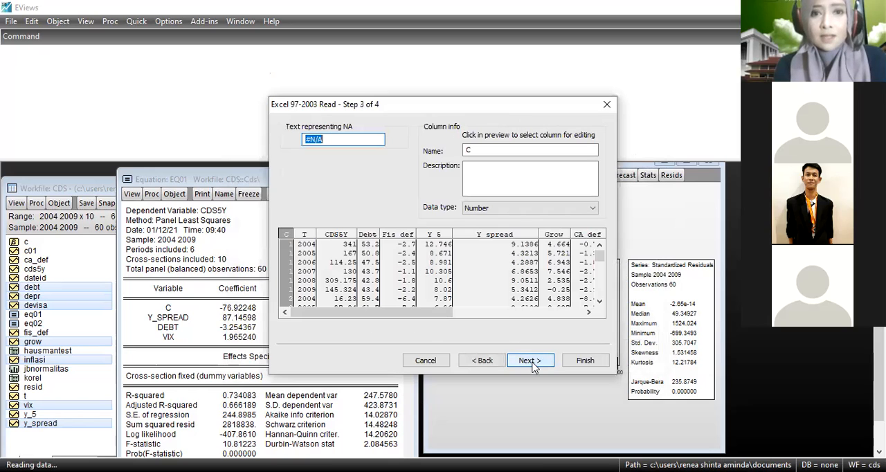
left_click(532, 365)
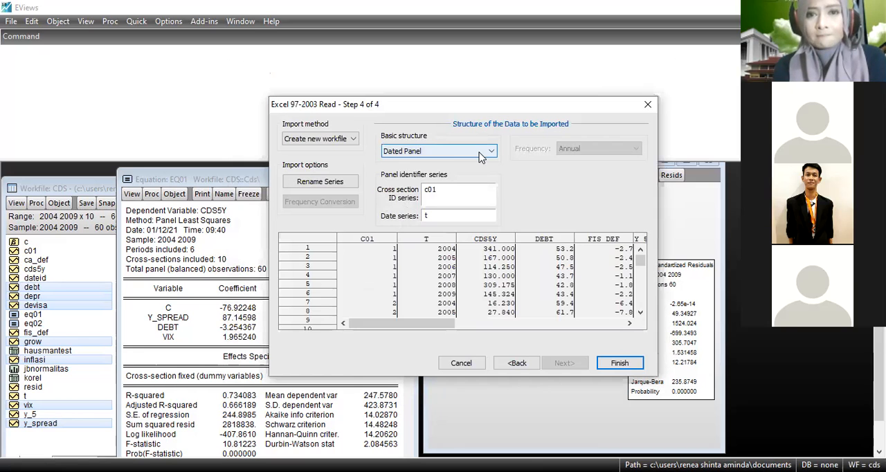
left_click(482, 153)
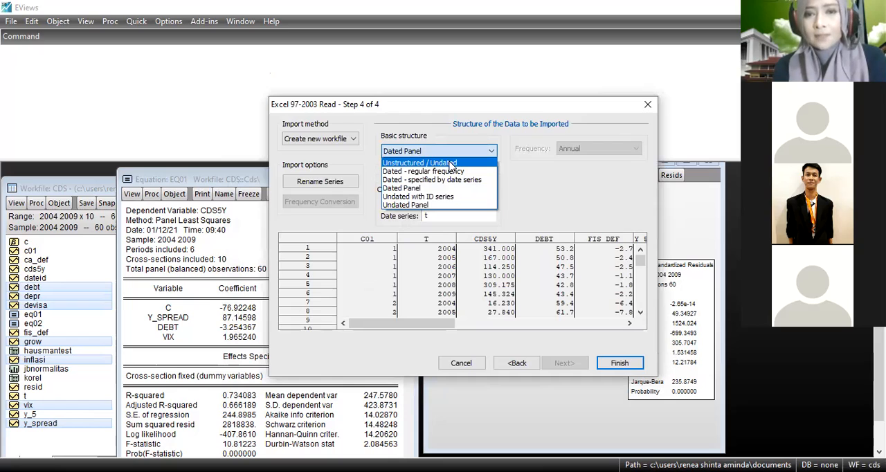
left_click(451, 164)
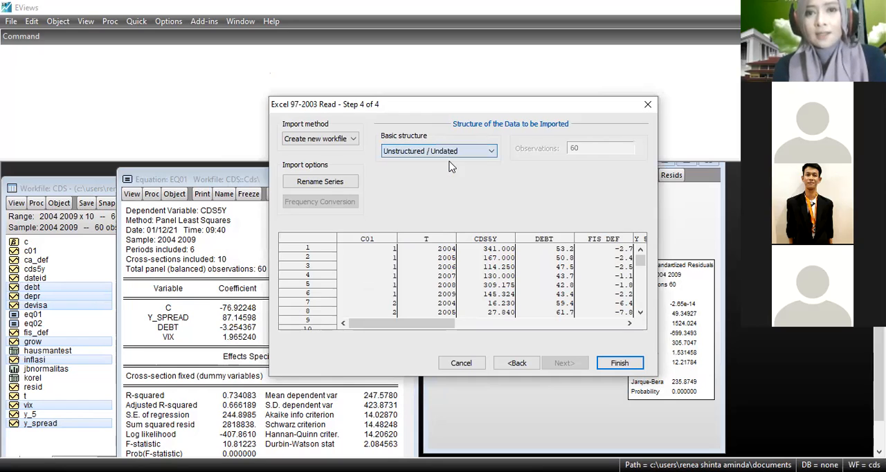
Finish the import with the series linked to the external source, skipping CA_DEF and overwriting all other existing objects.
left_click(614, 367)
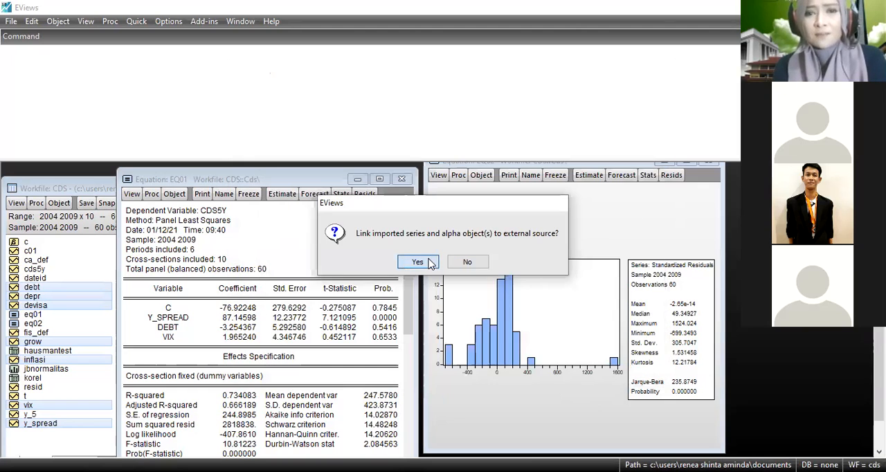
left_click(417, 261)
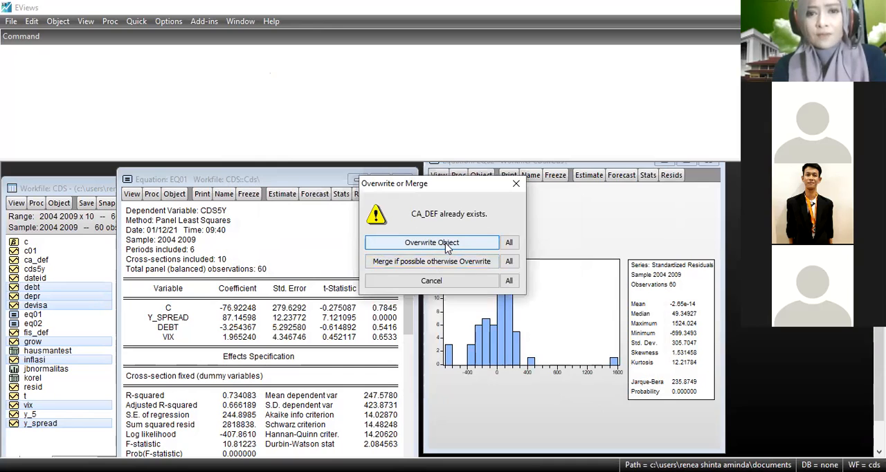
left_click(435, 278)
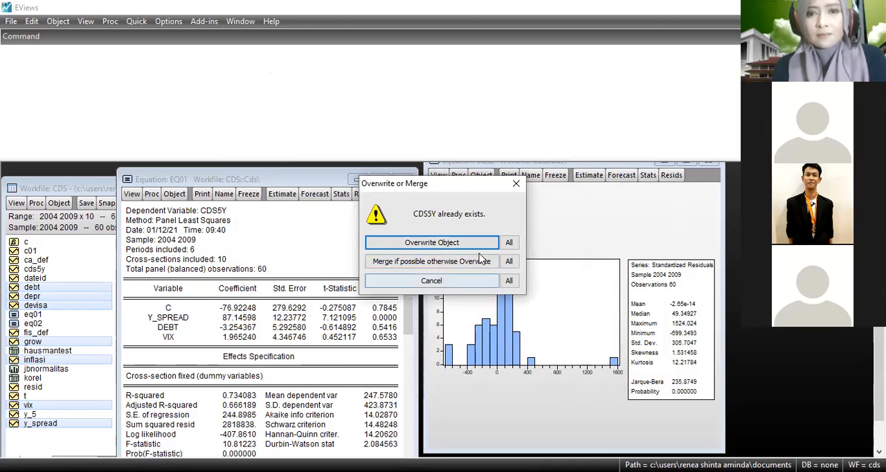
left_click(514, 245)
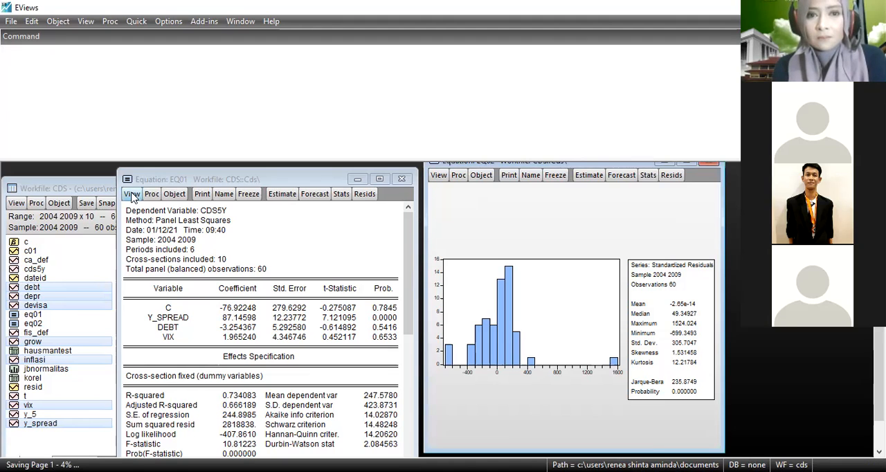
left_click(131, 195)
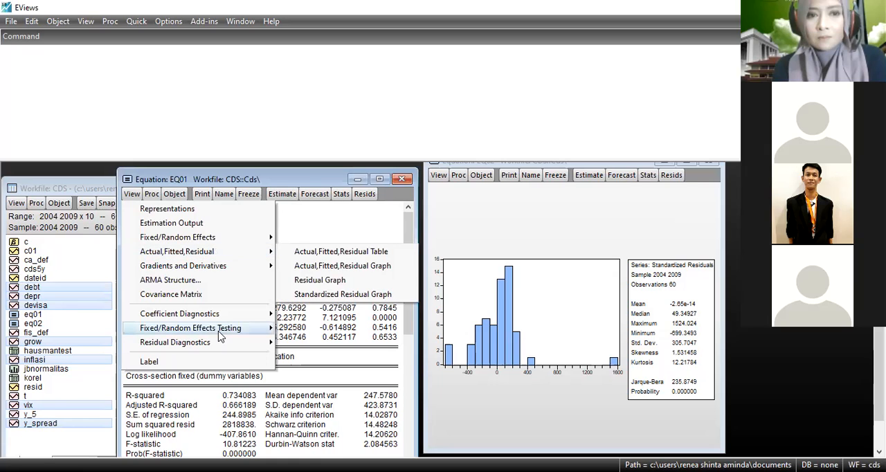
mouse_move(219, 335)
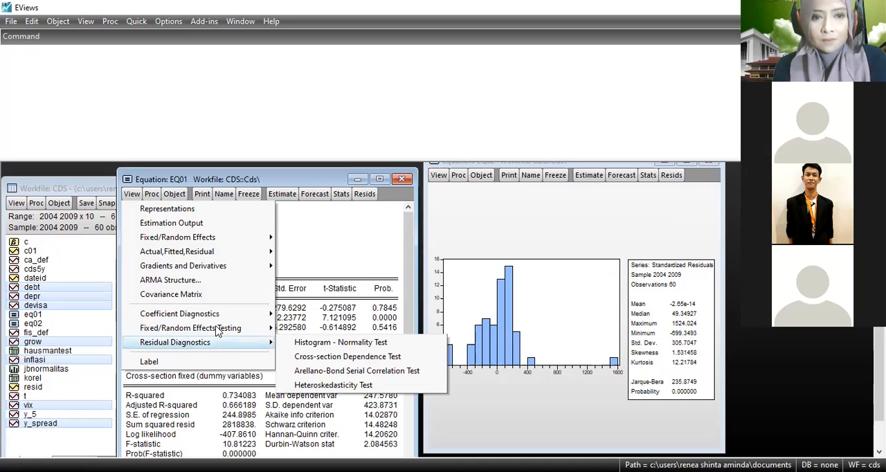
mouse_move(215, 315)
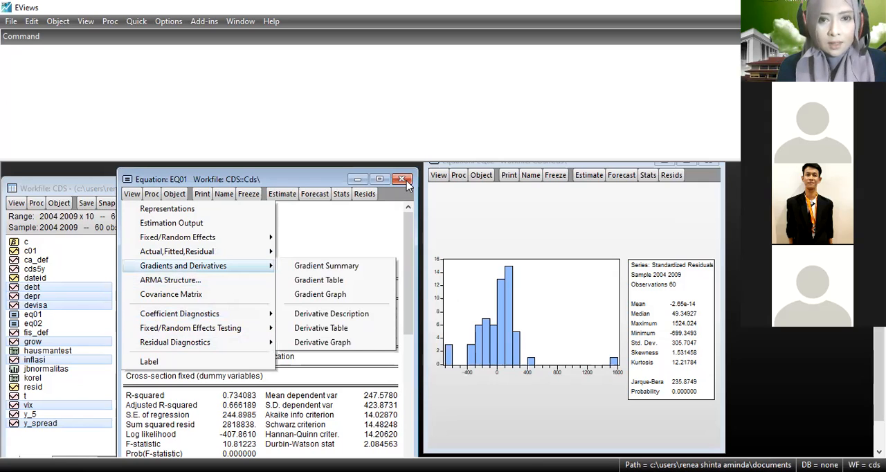
Try to run the residual heteroskedasticity test on equation EQ02.
left_click(458, 175)
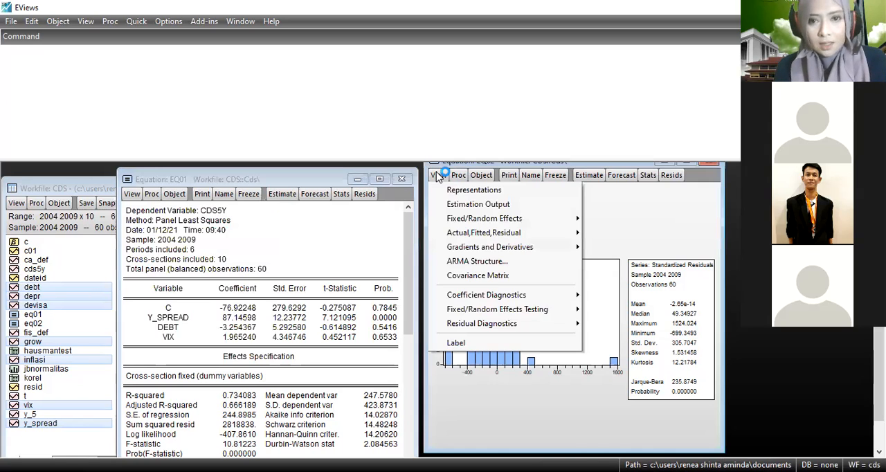
mouse_move(505, 298)
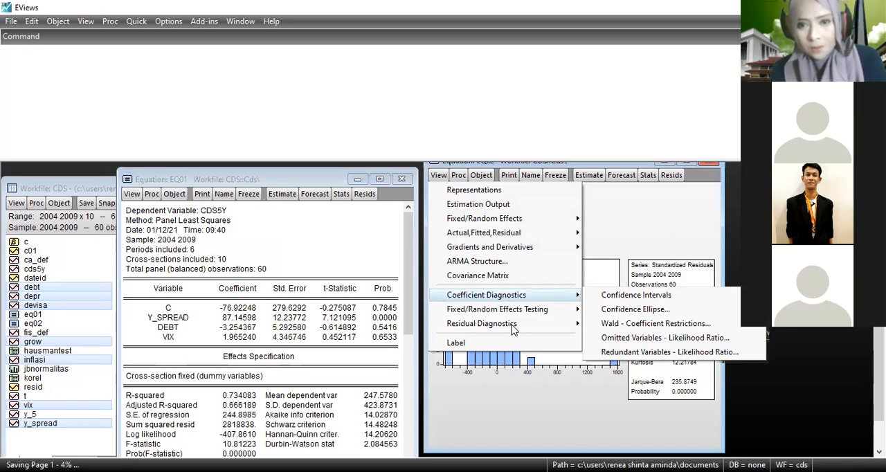
mouse_move(512, 328)
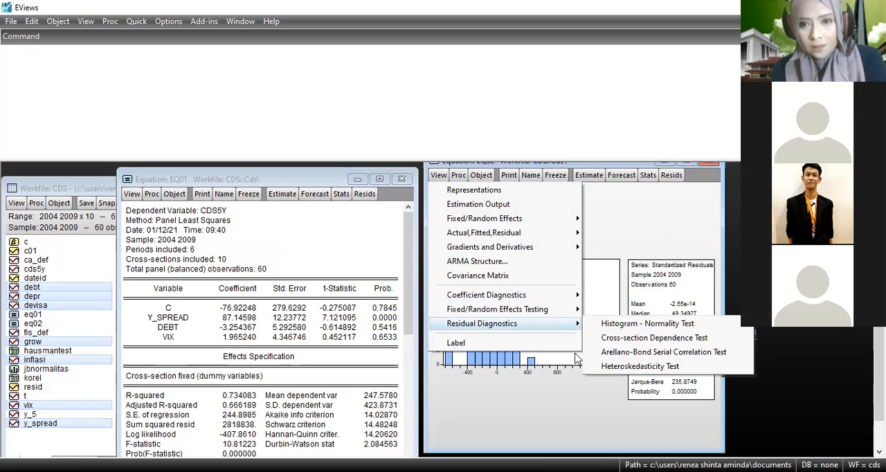
left_click(645, 367)
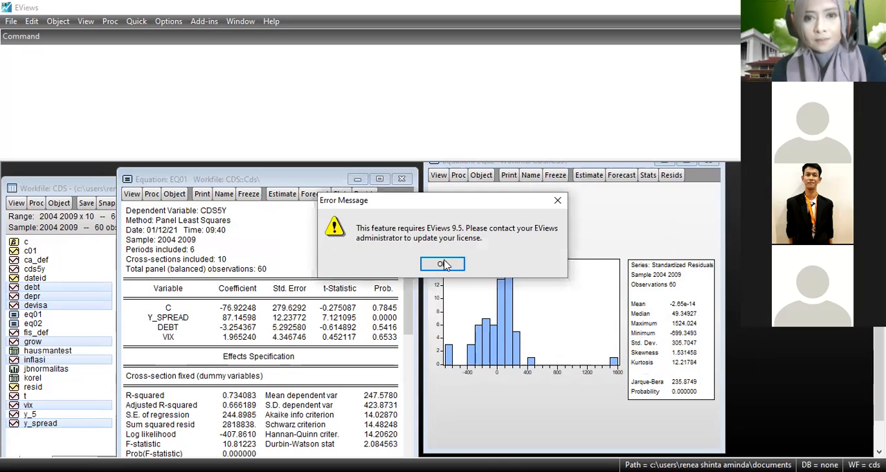
left_click(443, 263)
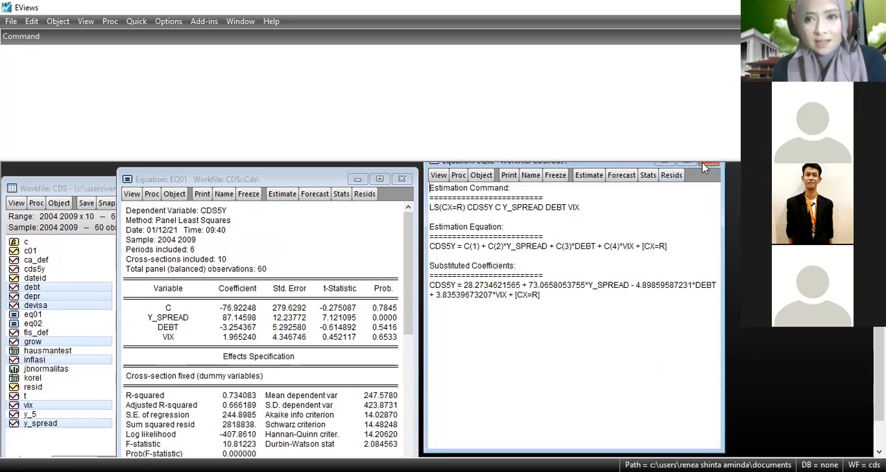
Close both equations and the CDS workfile, saving the workfile as cds on the D drive with double precision.
left_click(703, 163)
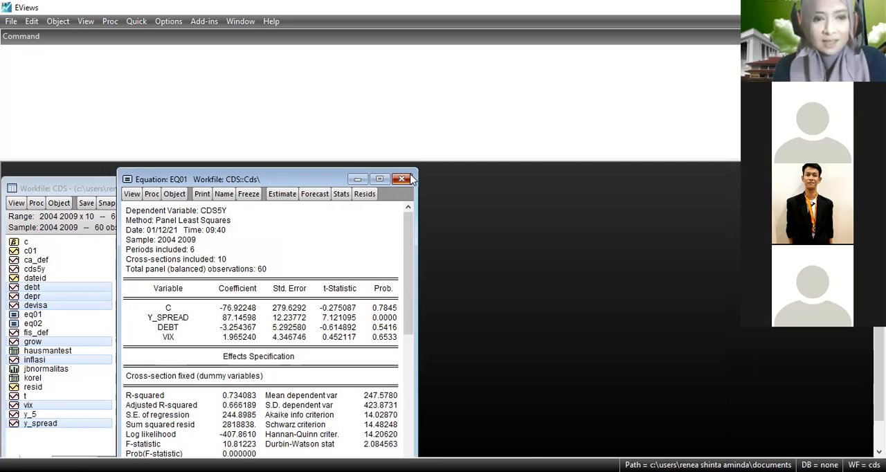
left_click(408, 179)
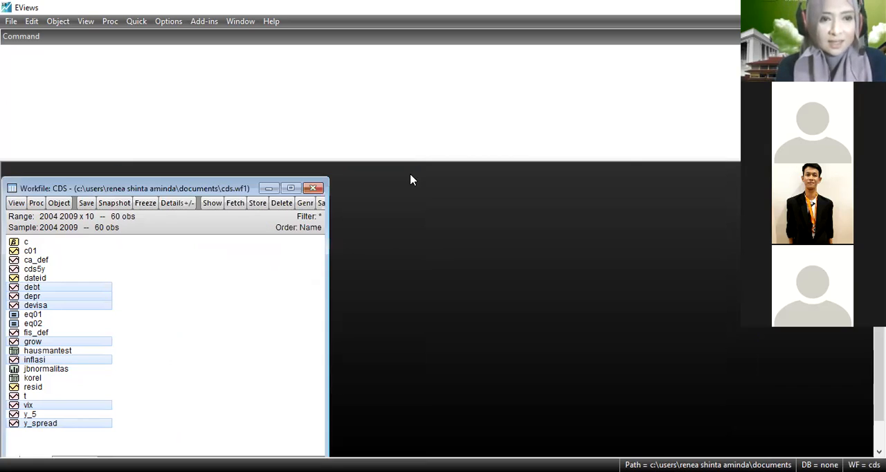
left_click(313, 187)
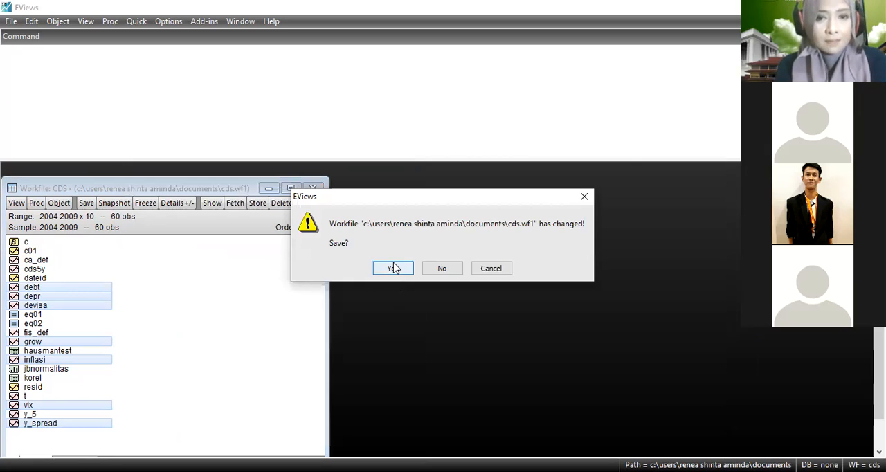
left_click(392, 266)
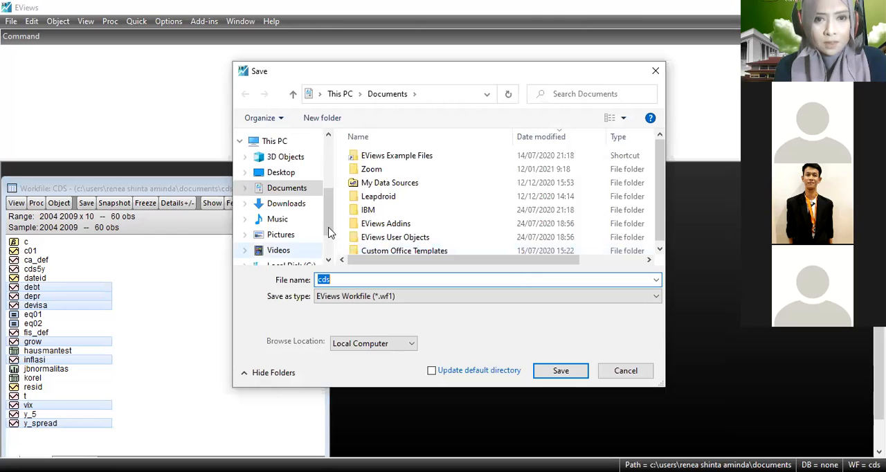
scroll(305, 235, "down", 3)
left_click(296, 231)
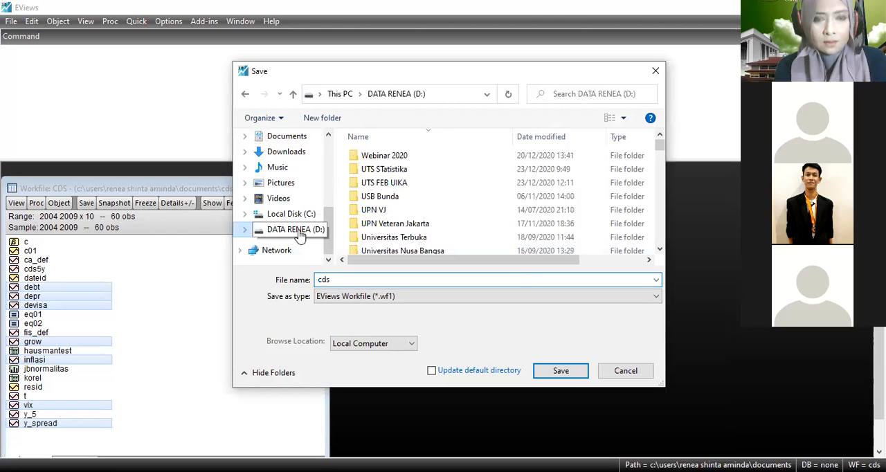
left_click(540, 367)
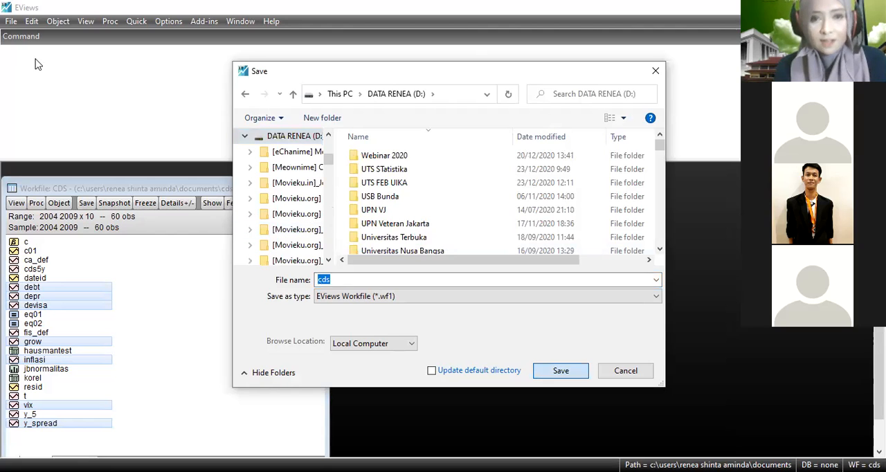
key("Return")
left_click(518, 224)
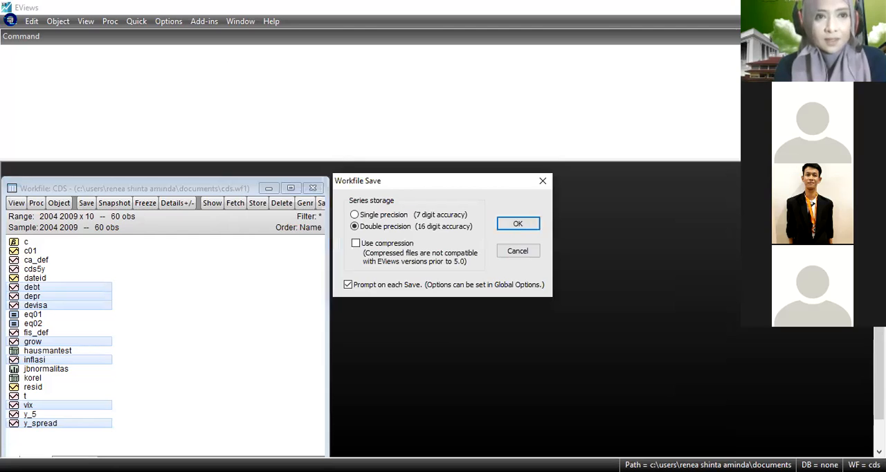
Import the CDS Excel file from the D drive folder Universitas Ibn Khaldun, Ekonometrka, ekonometrika, Latihan Soal Ekonometri.
left_click(10, 22)
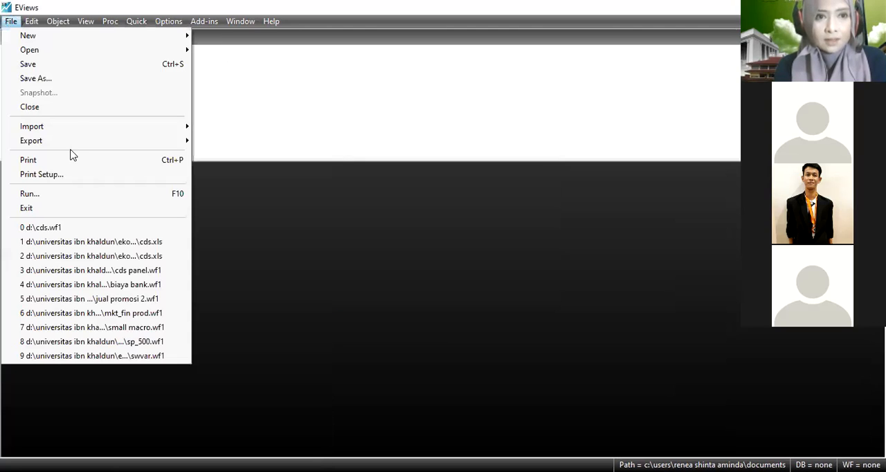
left_click(217, 127)
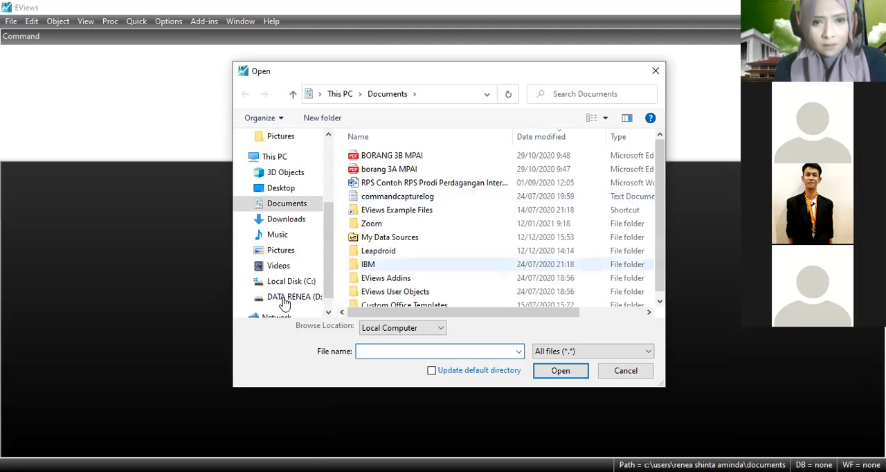
left_click(286, 298)
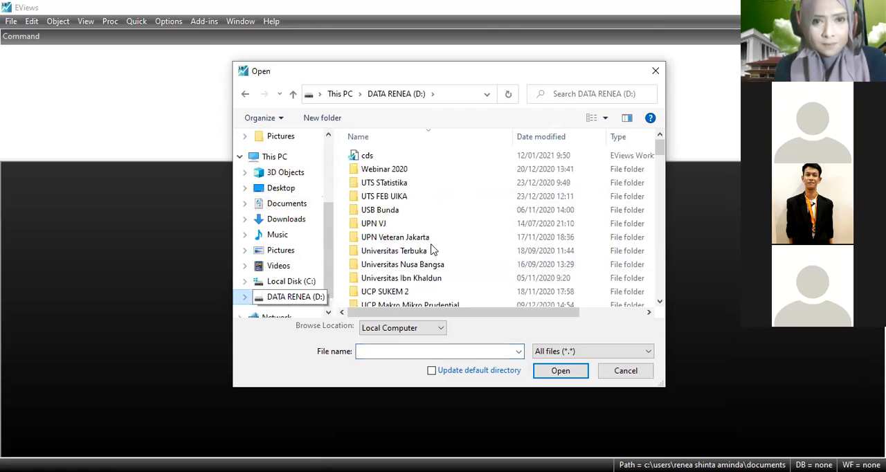
left_click(403, 279)
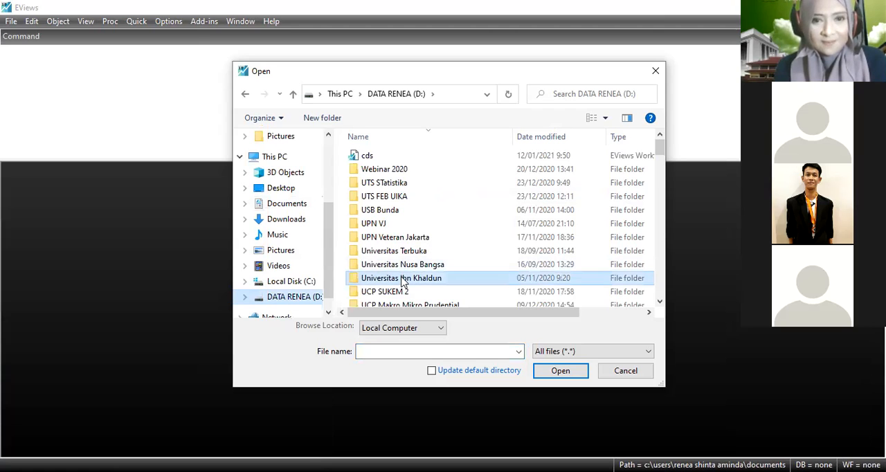
double_click(404, 279)
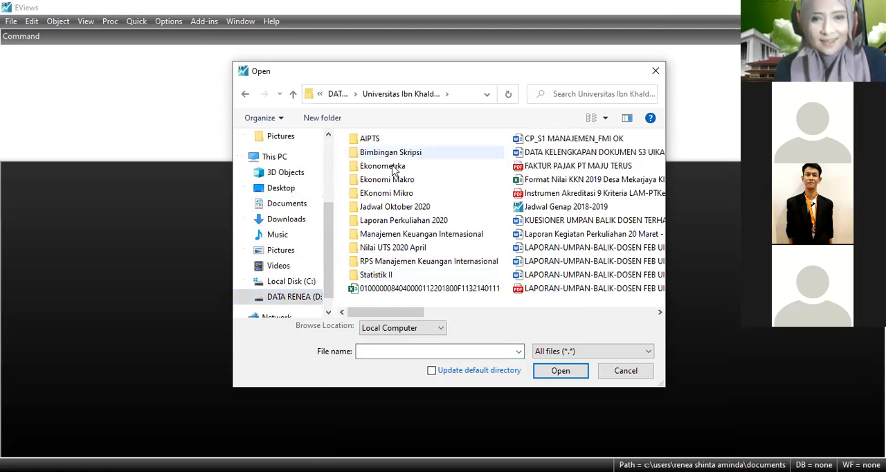
double_click(393, 167)
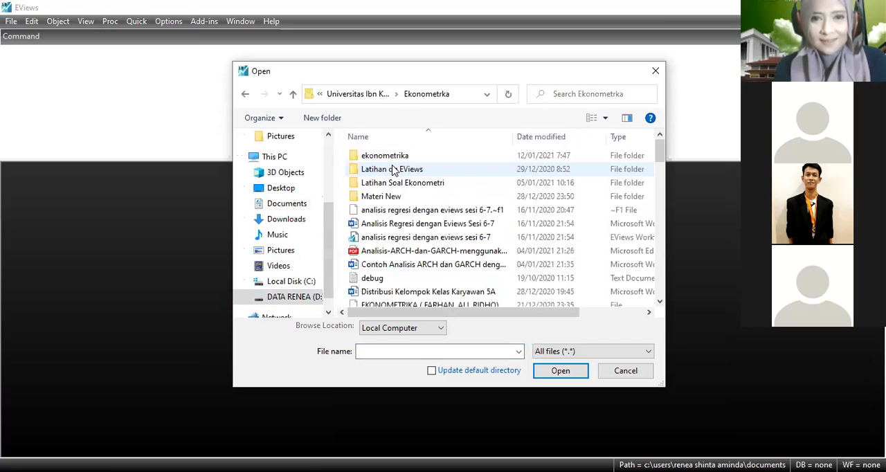
double_click(391, 157)
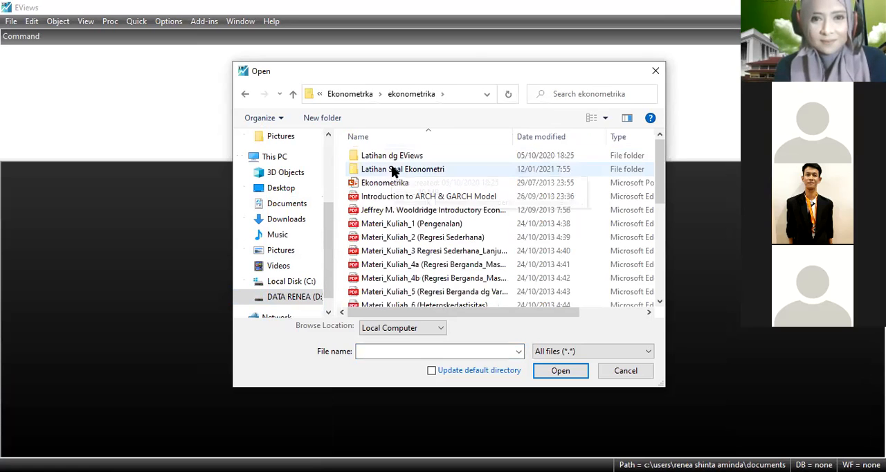
double_click(393, 170)
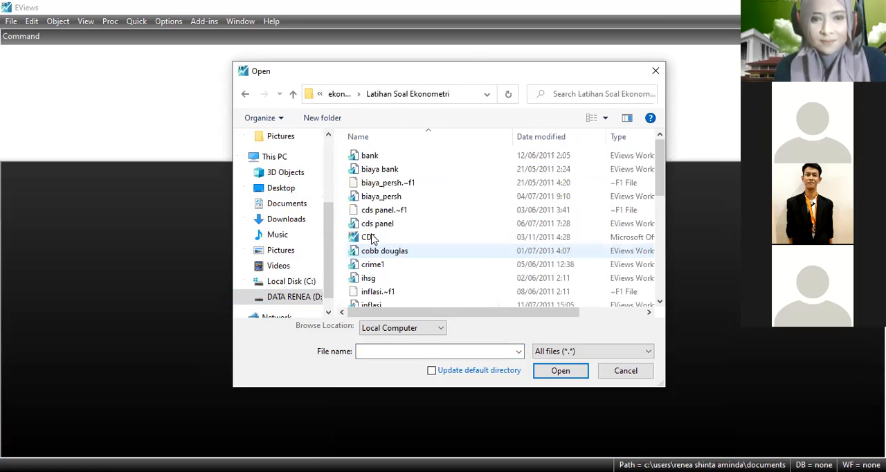
left_click(370, 237)
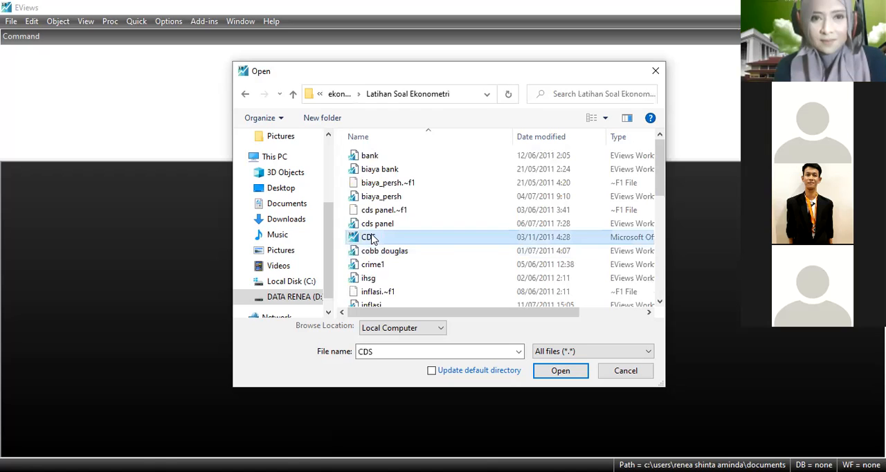
left_click(552, 367)
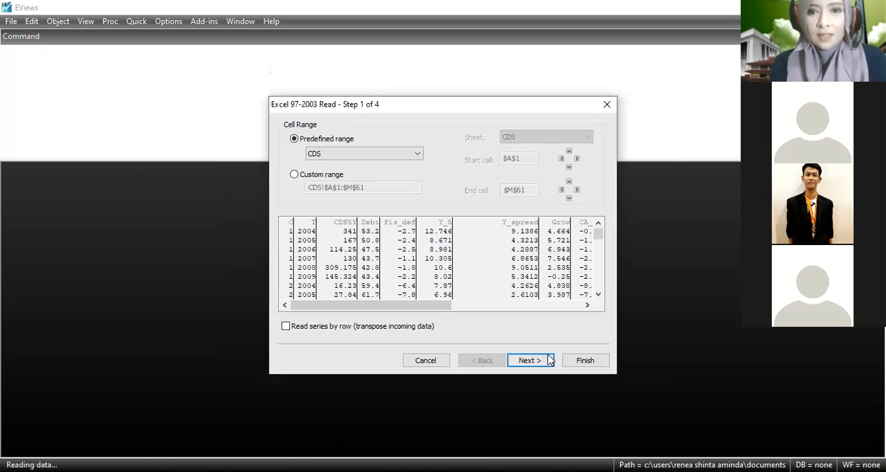
Create the new workfile with default cell range and columns, Unstructured / Undated basic structure, and no link to the external source.
left_click(529, 359)
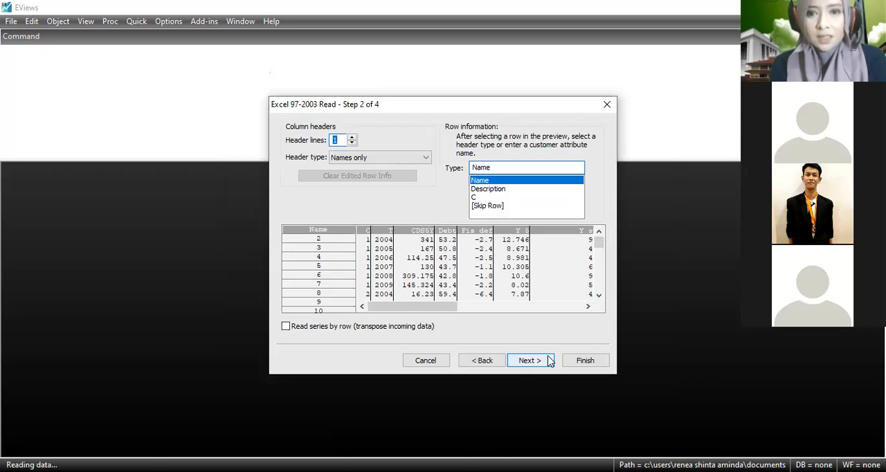
left_click(550, 363)
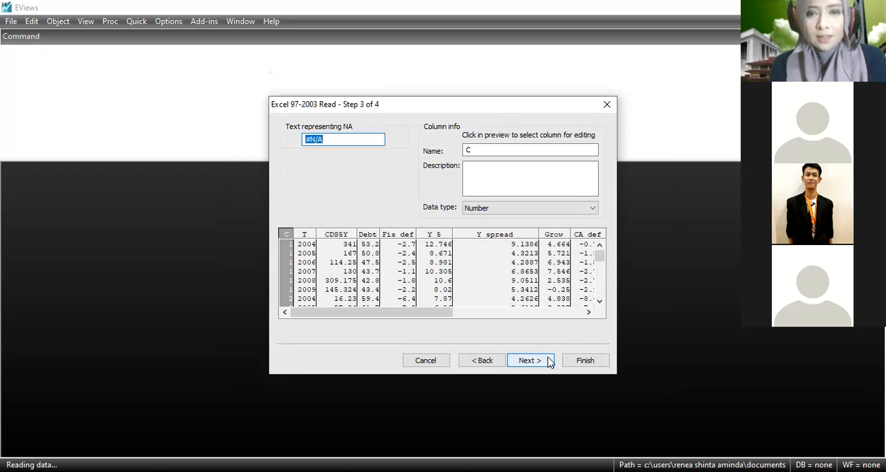
key("Return")
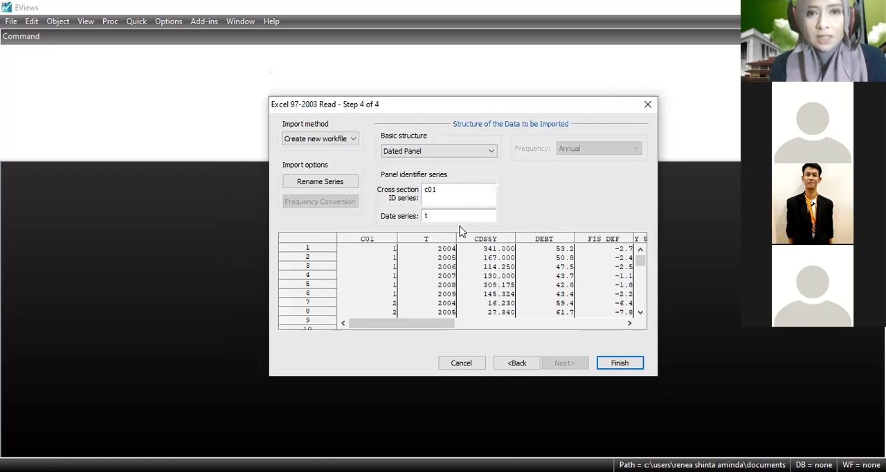
left_click(489, 153)
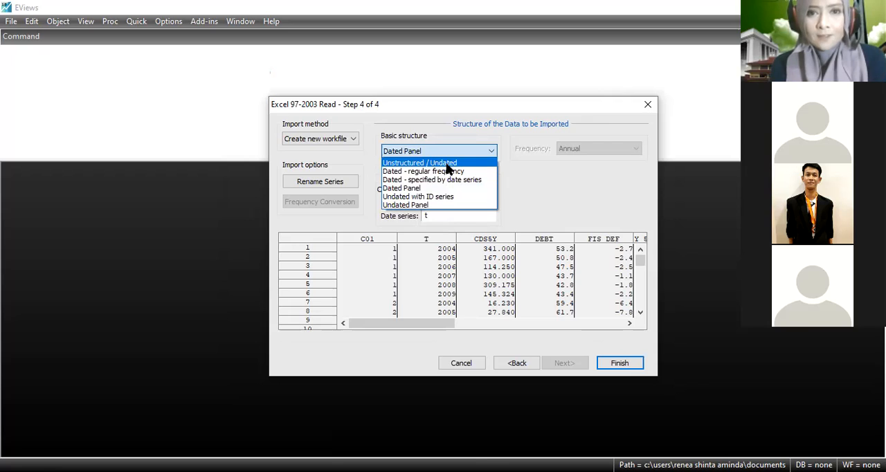
left_click(446, 163)
left_click(612, 369)
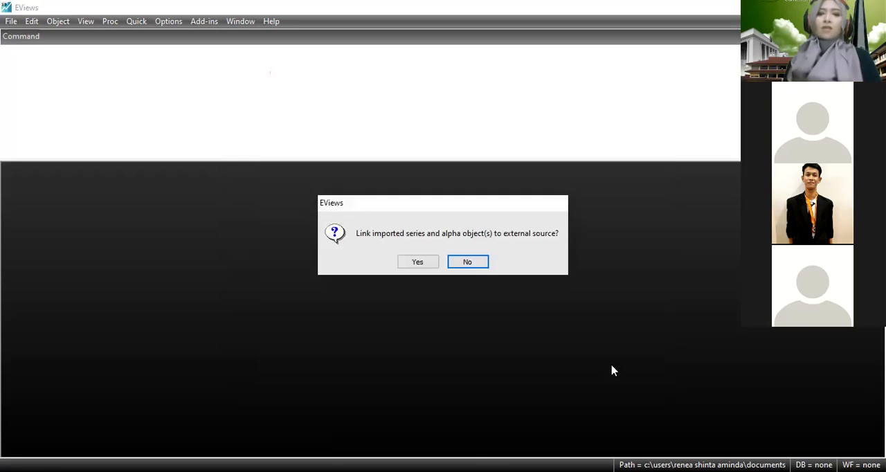
left_click(467, 261)
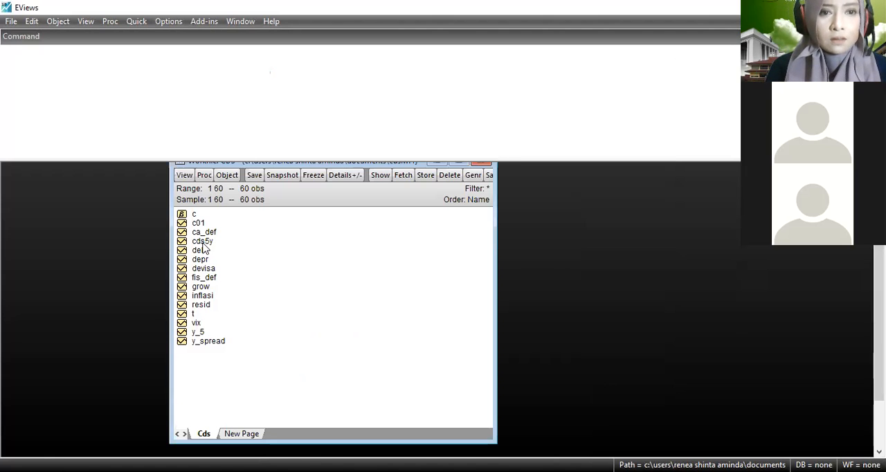
Open the series cds5y, debt, depr, devisa, grow, inflasi, vix, y_5 and y_spread together as a group and place it beside the workfile.
left_click(202, 242)
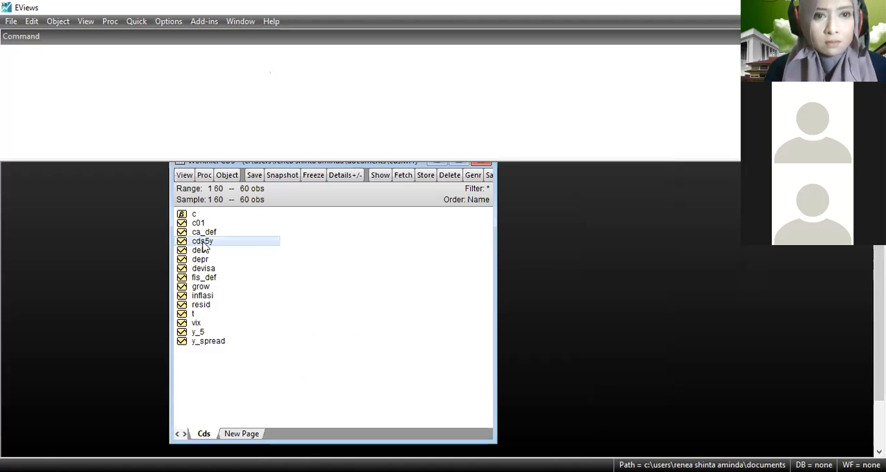
left_click(200, 252, "ctrl")
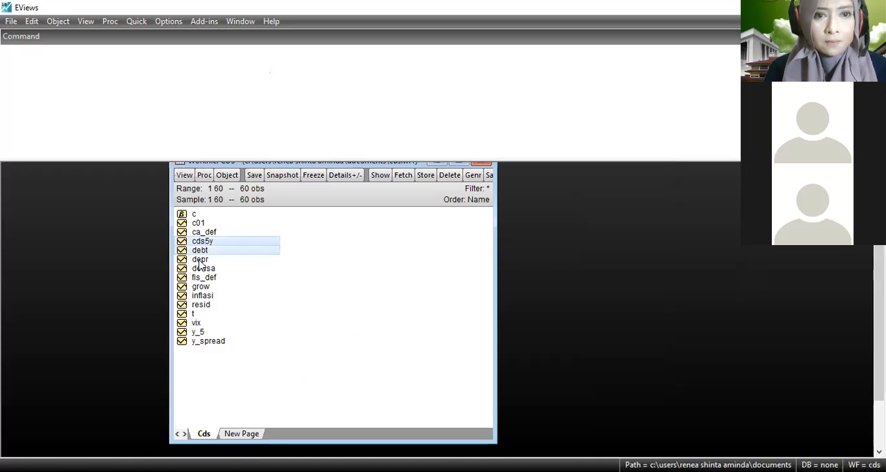
left_click(199, 260, "ctrl")
left_click(203, 268, "ctrl")
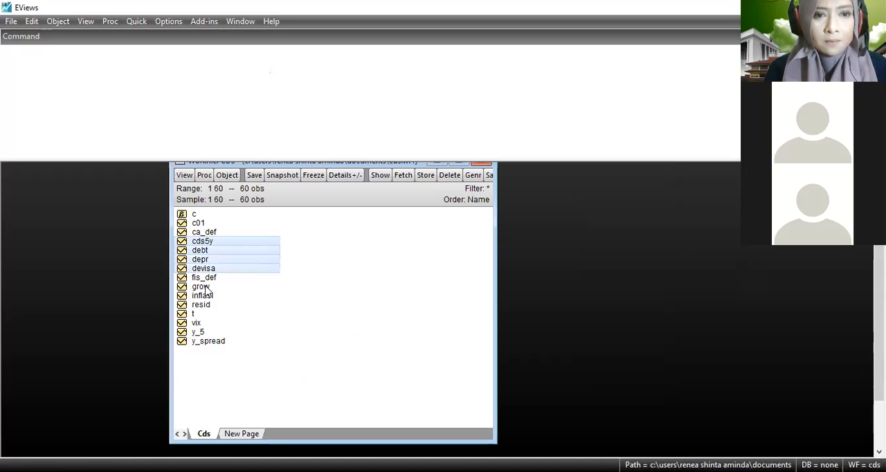
left_click(205, 286, "ctrl")
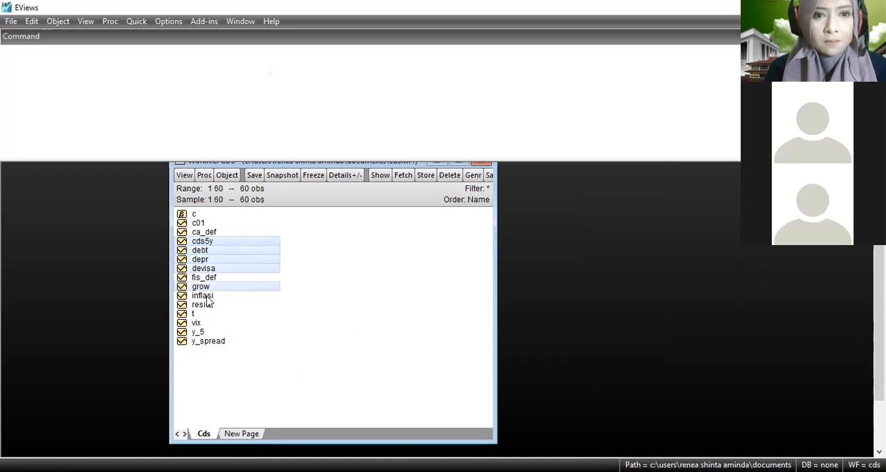
left_click(200, 333, "ctrl")
left_click(201, 341, "ctrl")
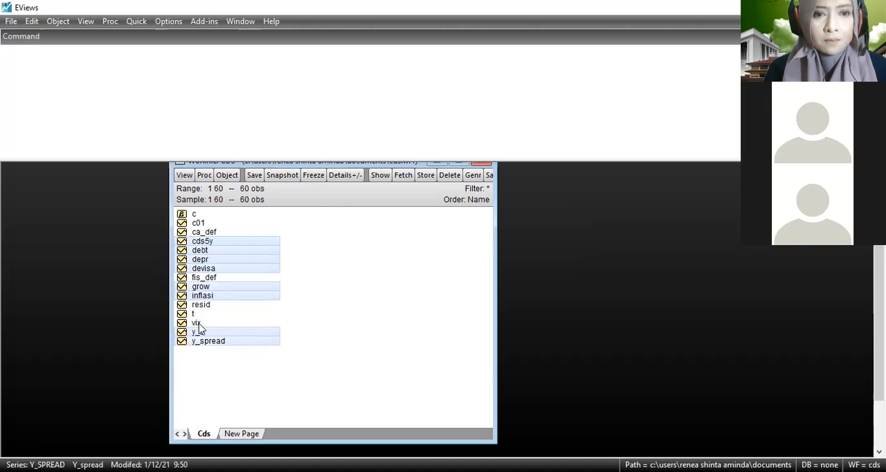
right_click(199, 323)
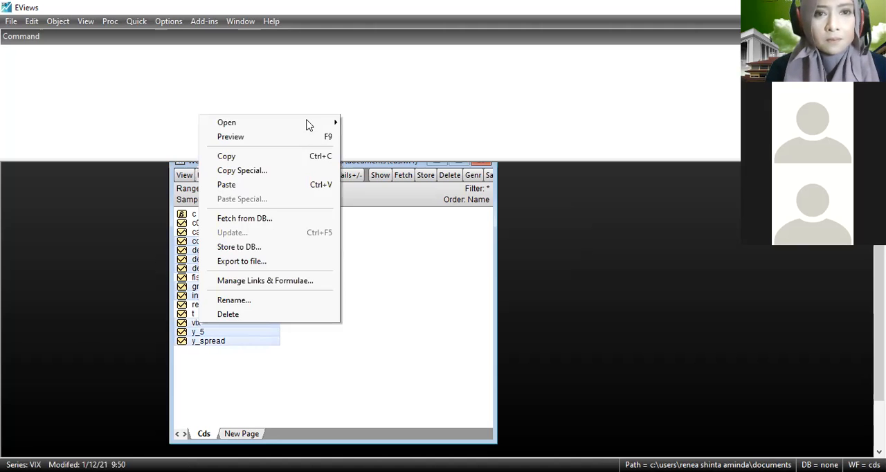
left_click(309, 125)
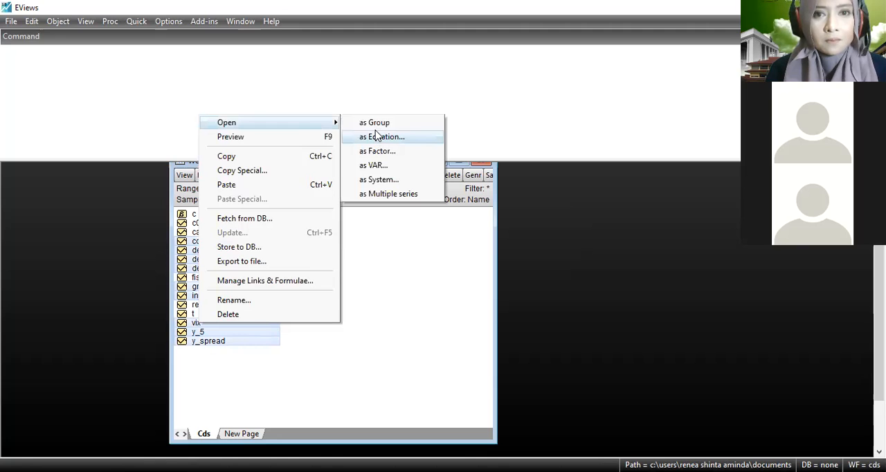
left_click(373, 123)
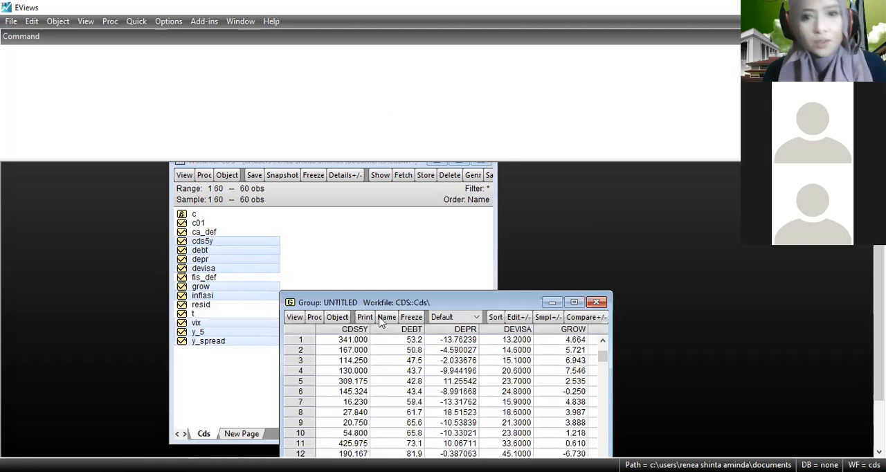
left_click_drag(378, 308, 472, 166)
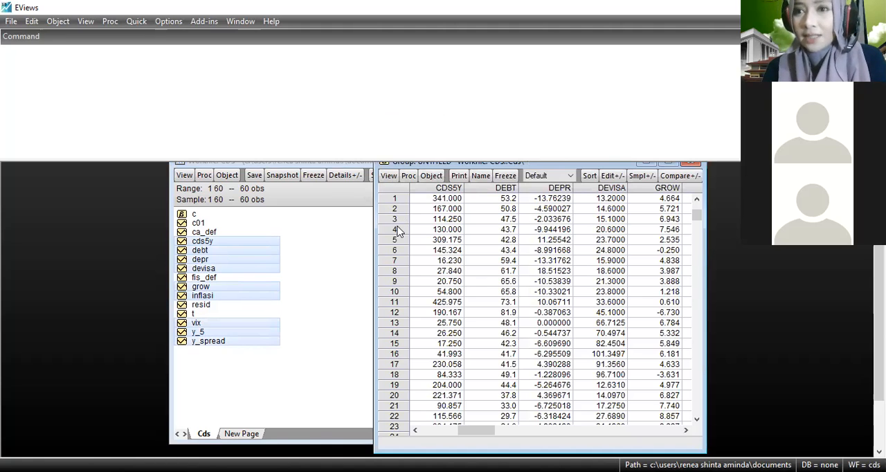
left_click(388, 178)
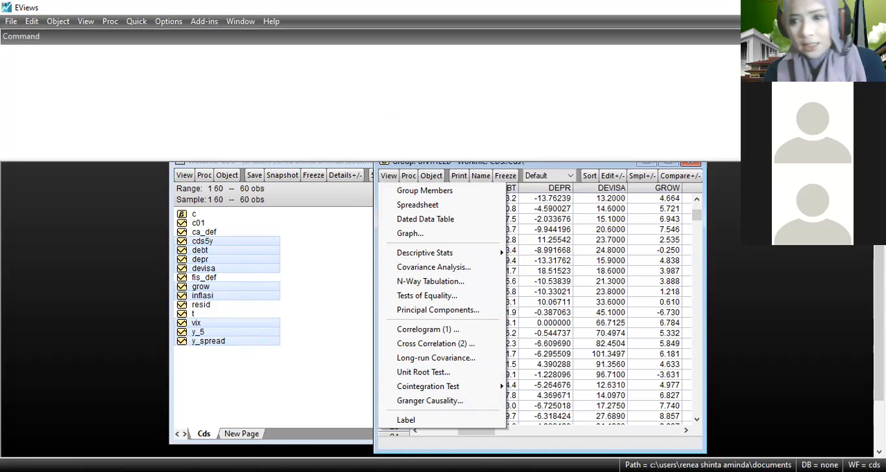
left_click(433, 267)
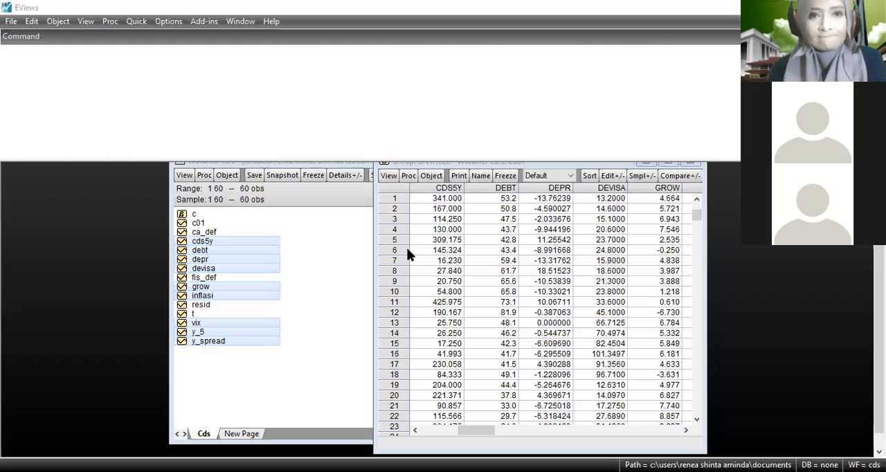
Start a new equation estimation with cds5y as the dependent variable, followed by the constant c.
left_click(136, 22)
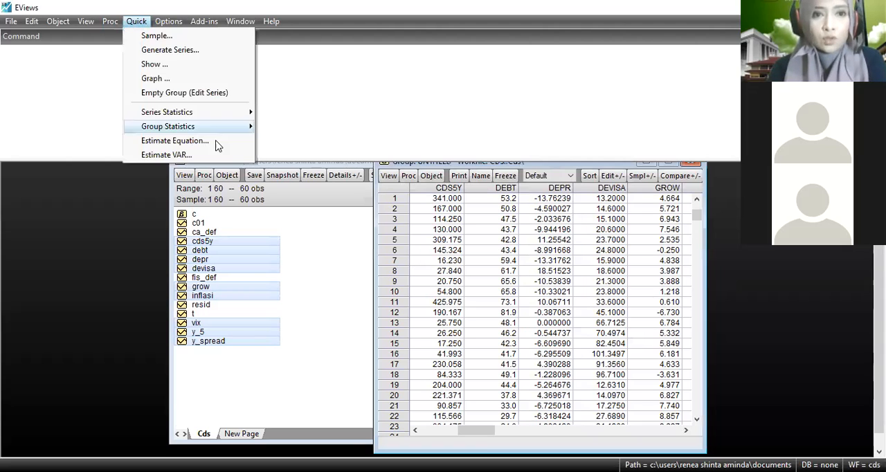
mouse_move(239, 113)
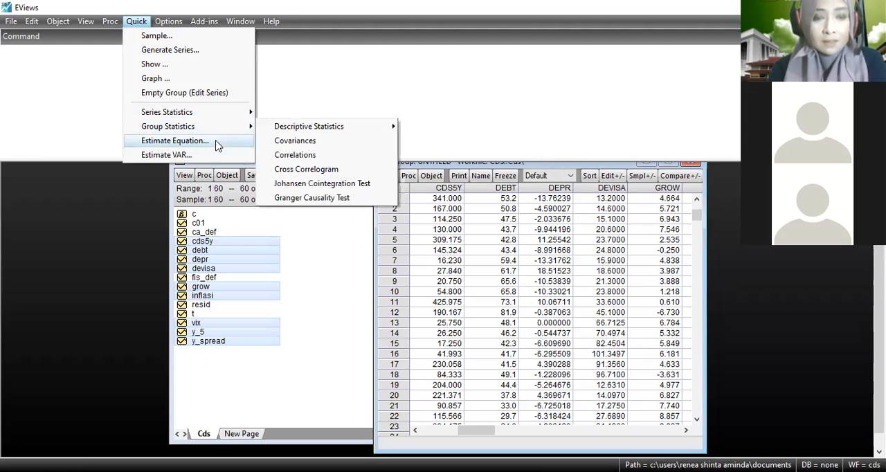
left_click(217, 143)
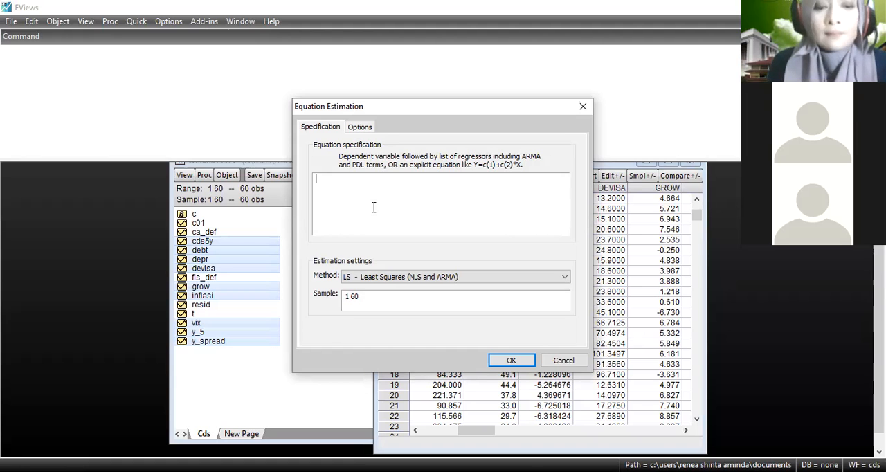
type("cds")
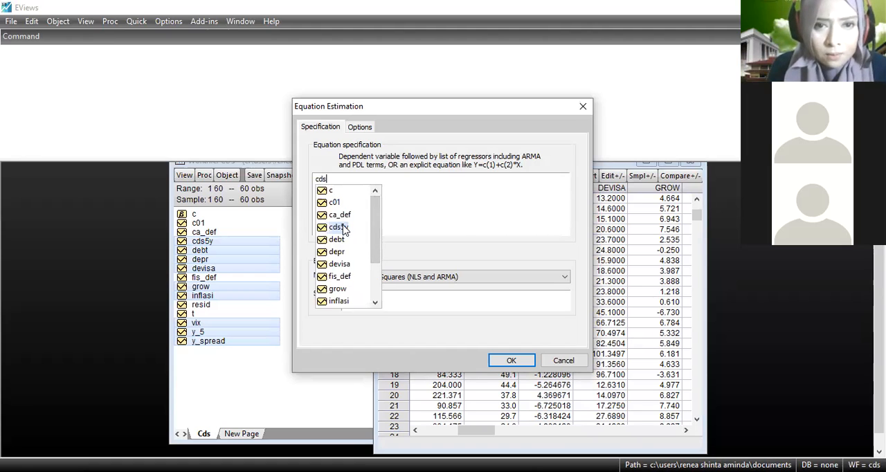
left_click(337, 227)
type("c ")
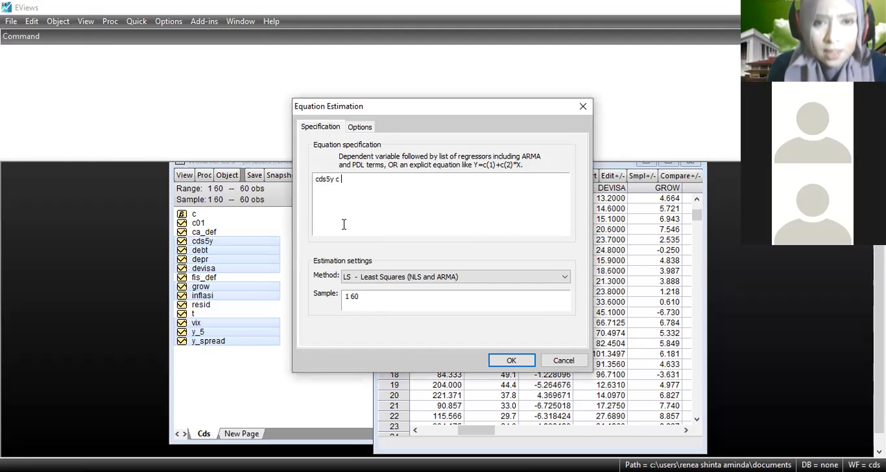
type("y_spres")
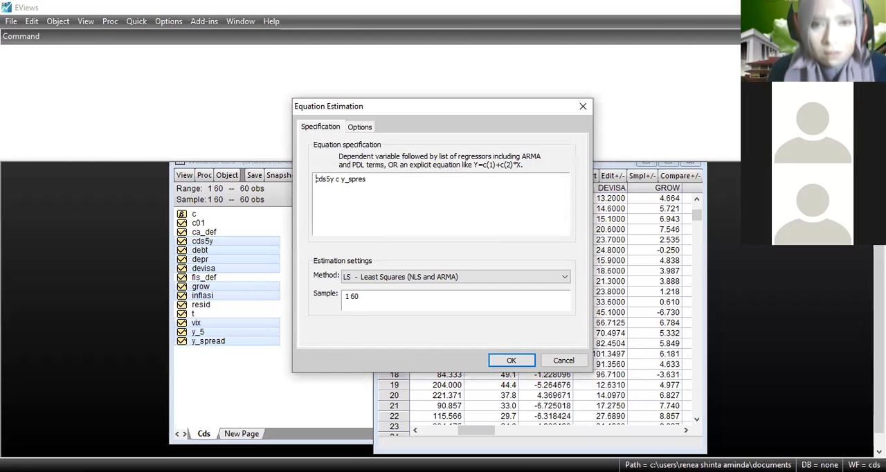
Add y_spread as a regressor after the constant in the equation specification.
key("BackSpace")
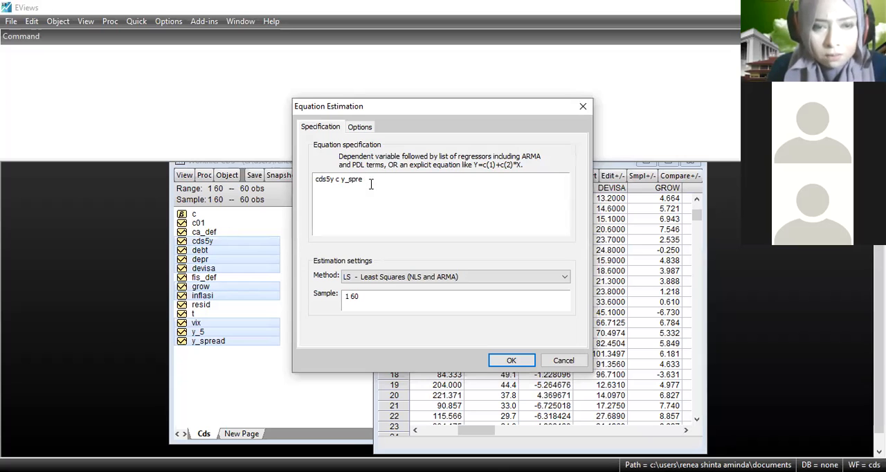
key("BackSpace")
key("BackSpace")
key("BackSpace")
key("BackSpace")
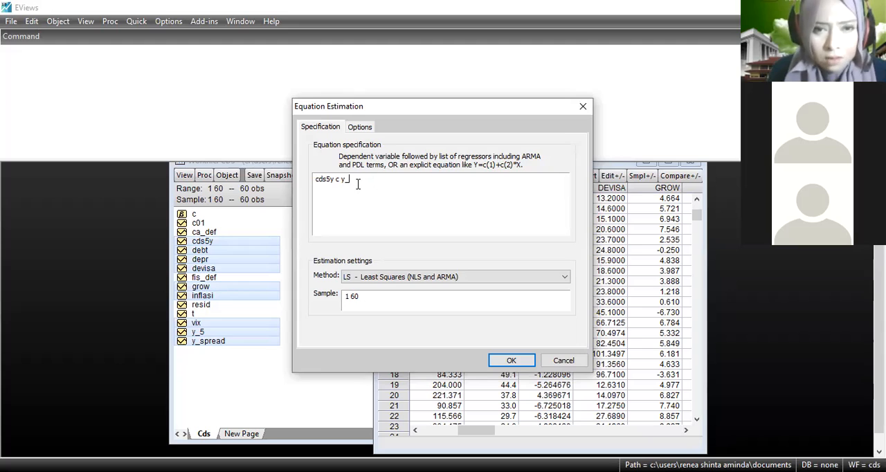
type("s")
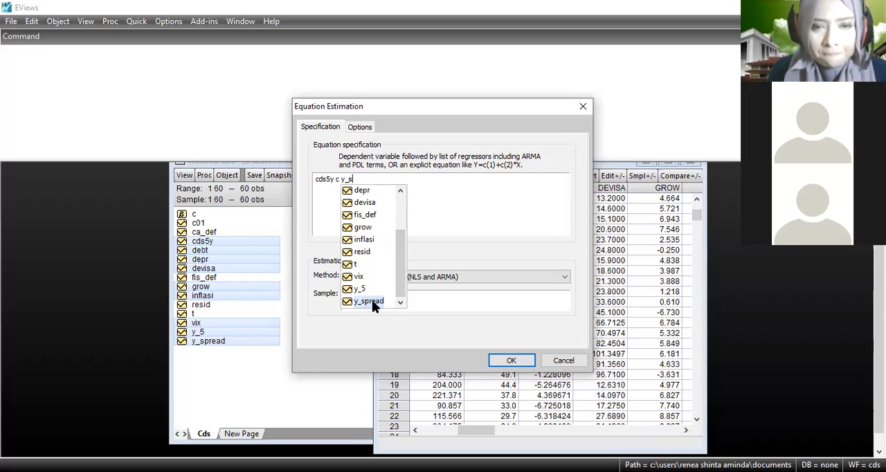
left_click(372, 300)
Add debt and vix as regressors and estimate the equation by Least Squares over sample 1 60.
type("debt")
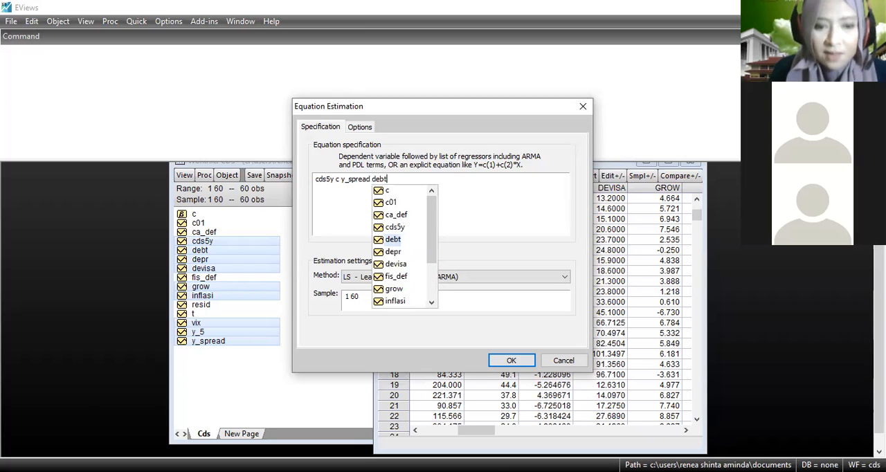
type(" vix")
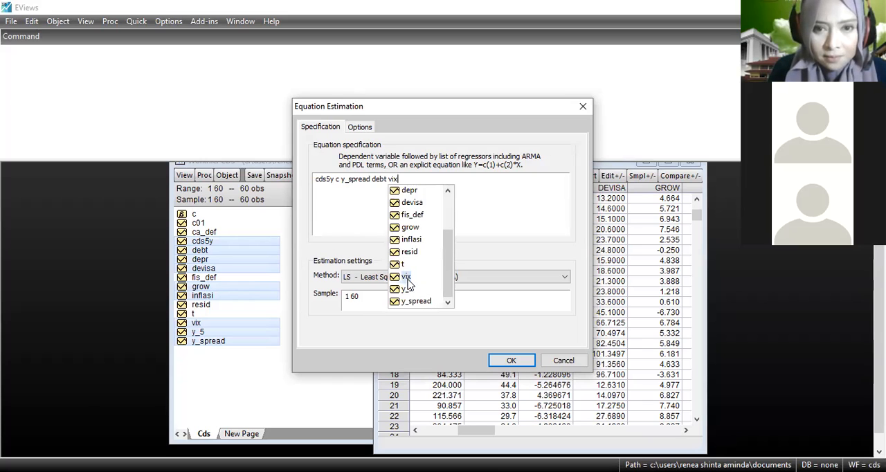
left_click(407, 280)
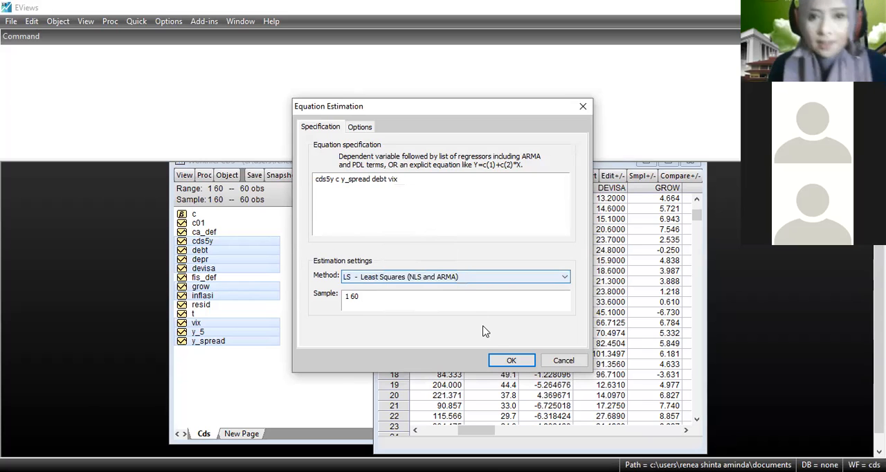
left_click(509, 361)
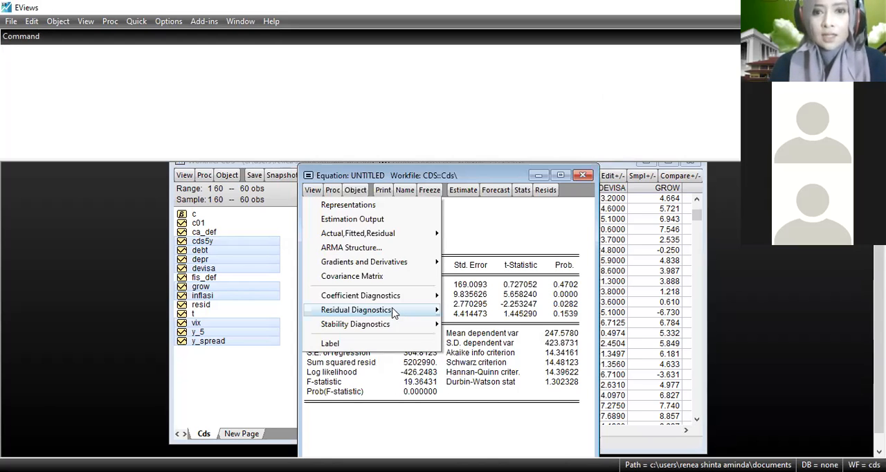
Run the residual serial correlation LM test on the estimated equation with 2 lags.
mouse_move(395, 312)
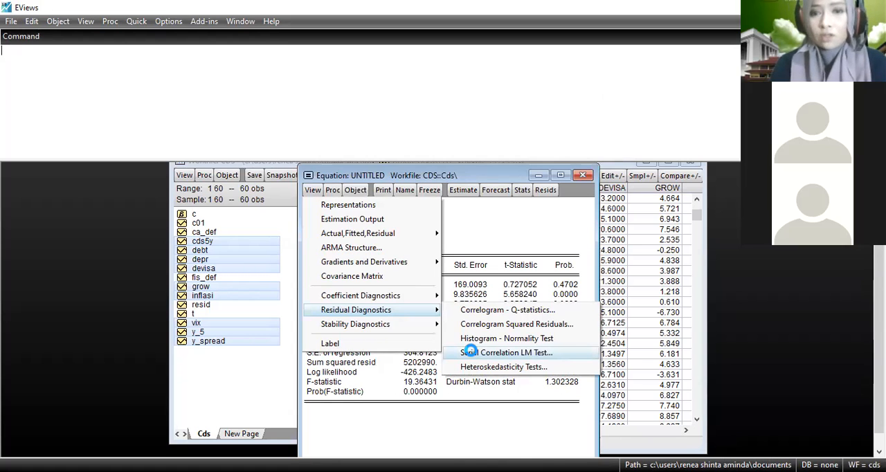
left_click(473, 354)
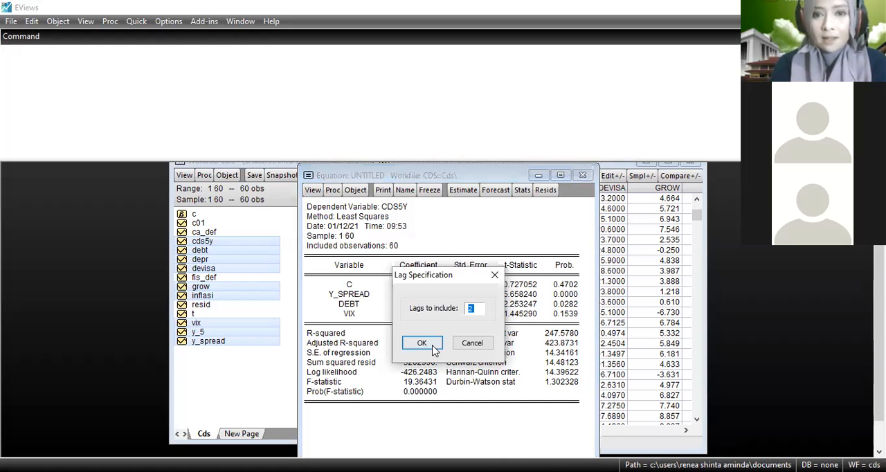
key("Return")
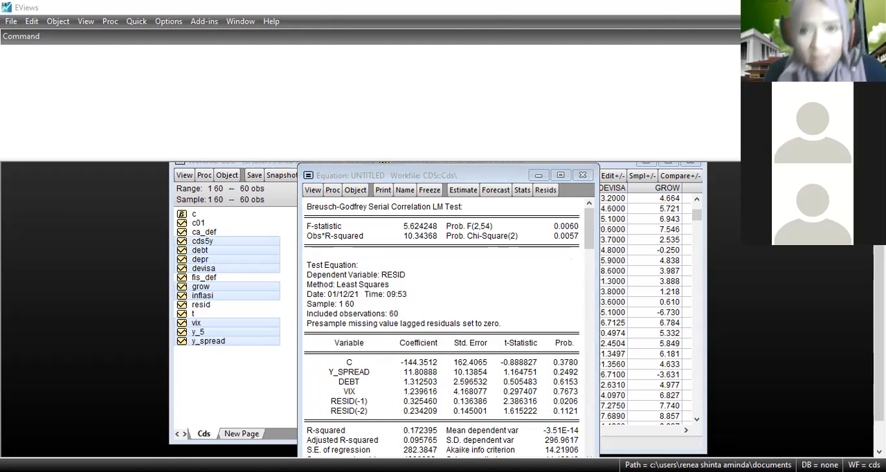
left_click(551, 300)
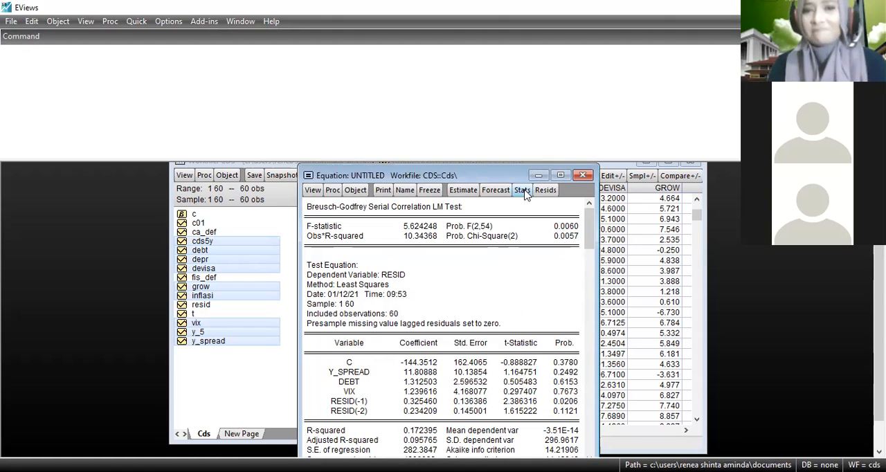
left_click_drag(567, 199, 571, 196)
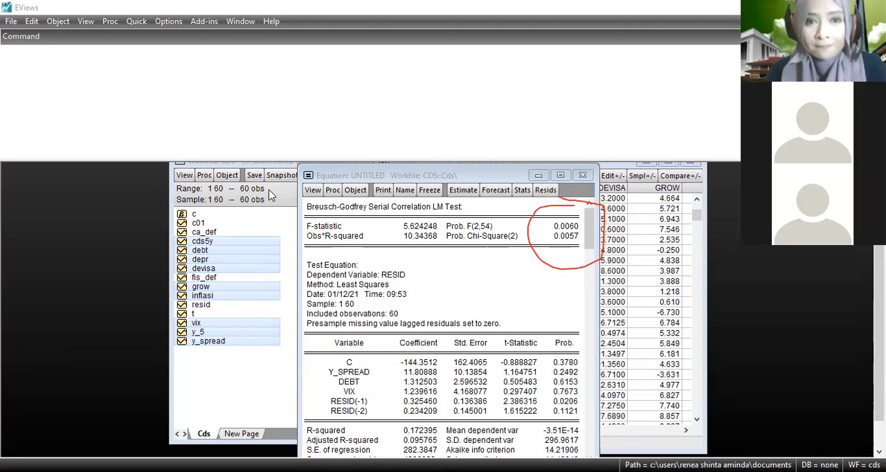
Run the White heteroskedasticity test on the residuals of the cds5y equation.
left_click(308, 195)
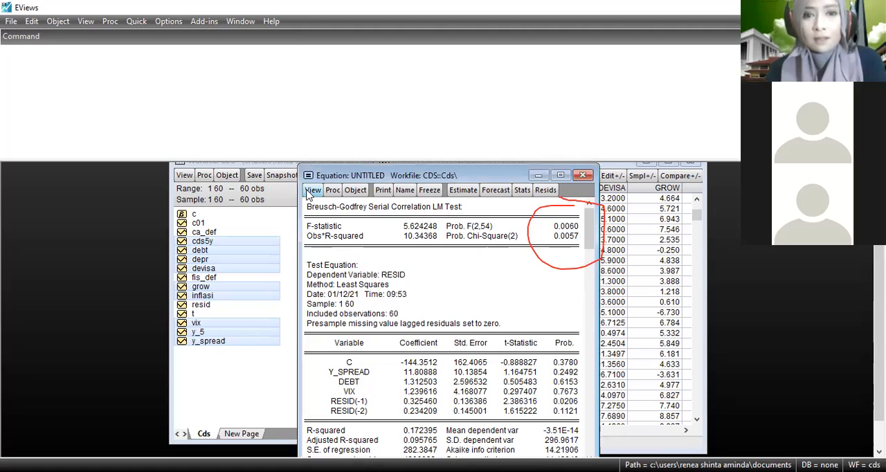
left_click(310, 192)
mouse_move(394, 313)
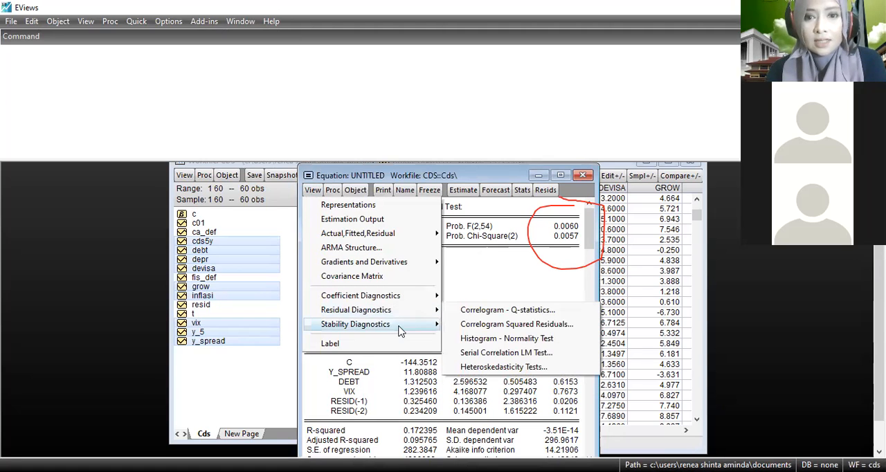
mouse_move(399, 331)
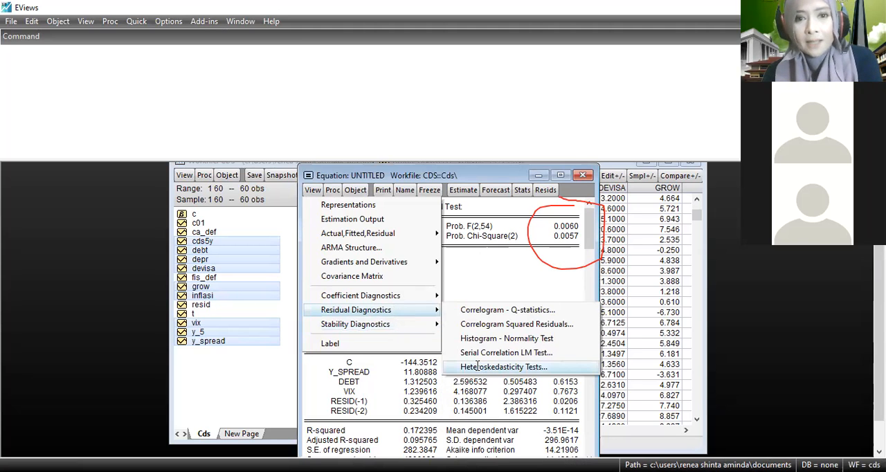
left_click(477, 365)
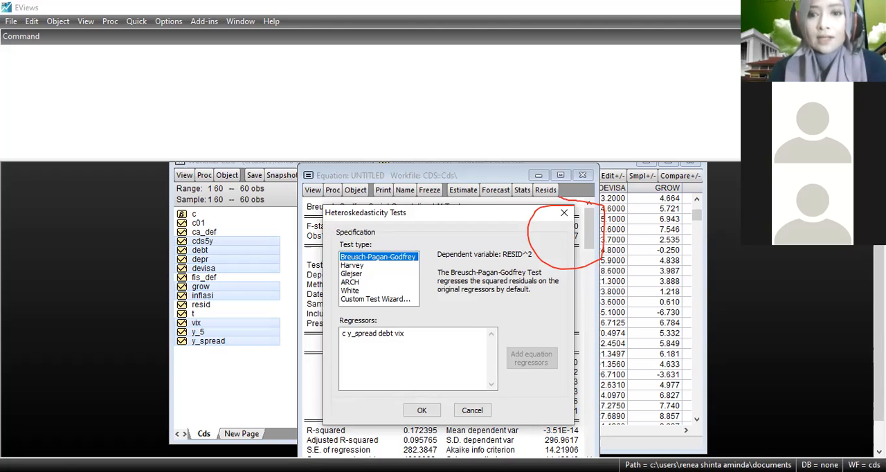
left_click(352, 291)
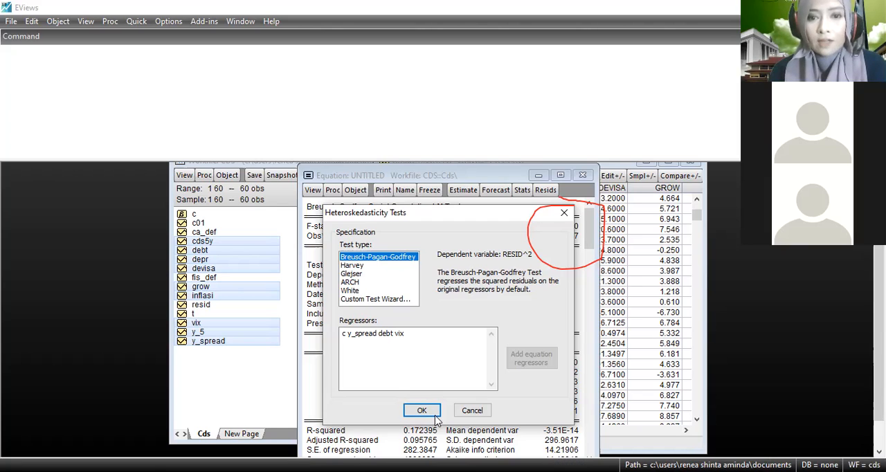
left_click(421, 410)
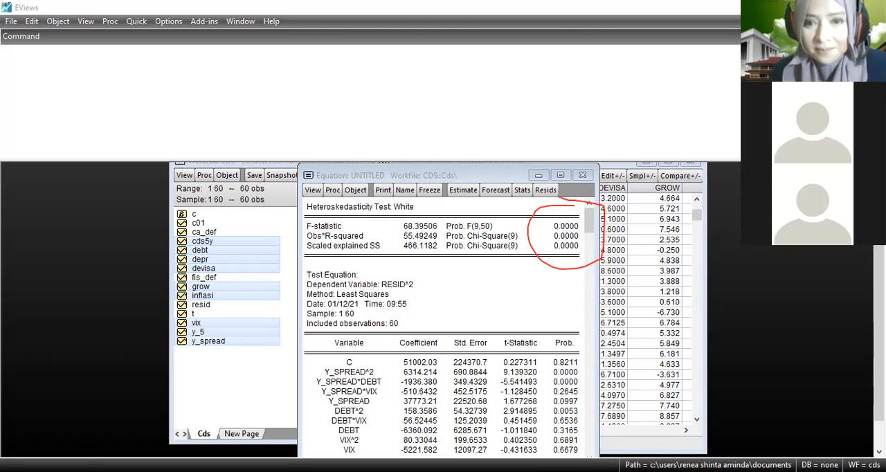
left_click(561, 150)
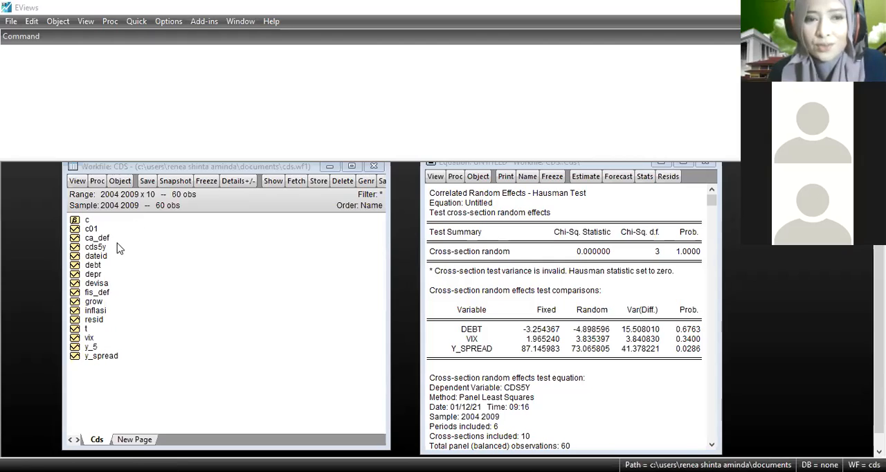
left_click(95, 248)
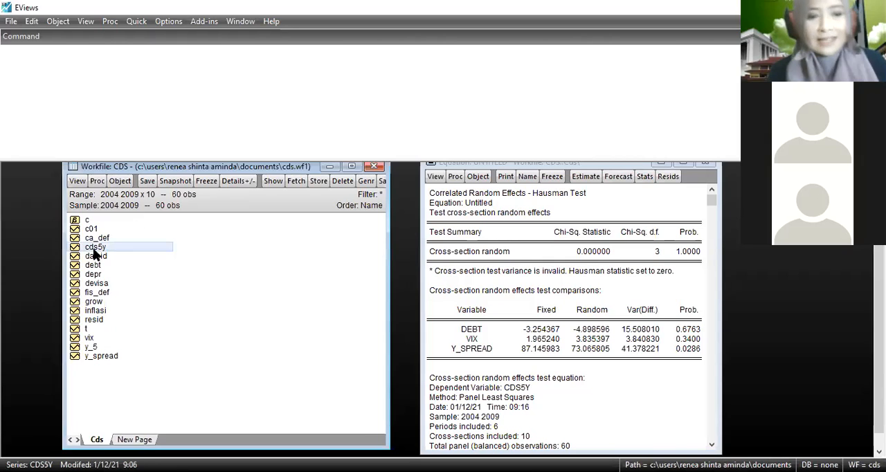
left_click(95, 265, "ctrl")
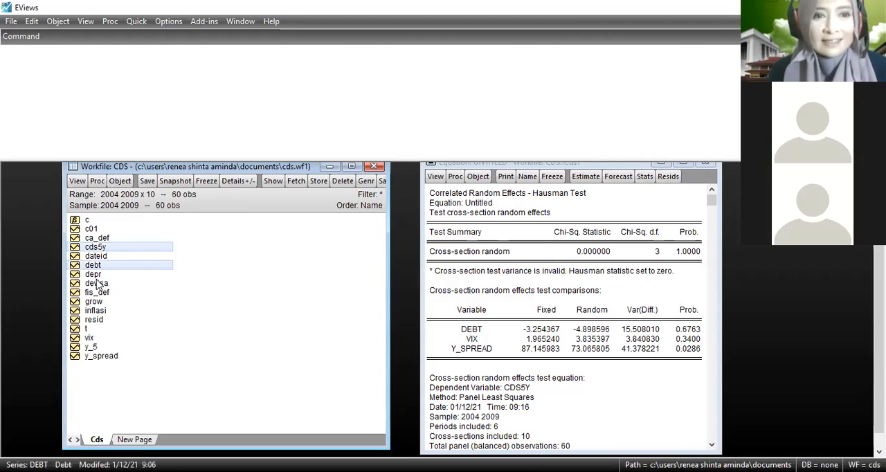
left_click(94, 275, "ctrl")
right_click(97, 278)
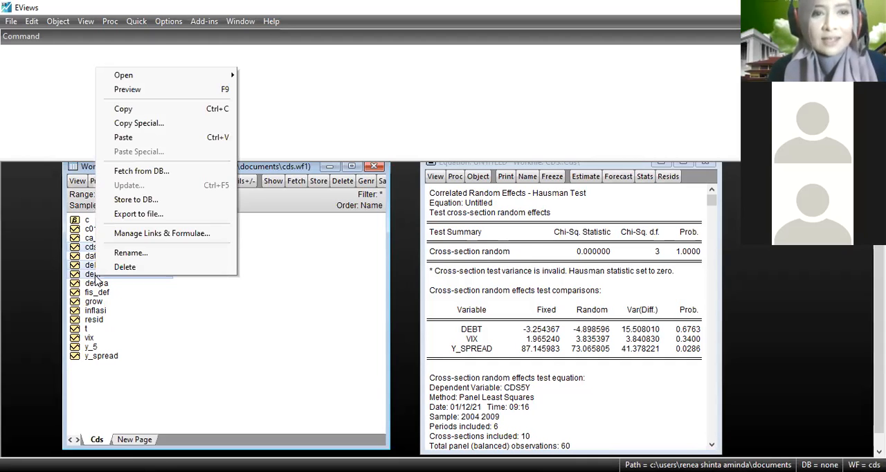
mouse_move(223, 75)
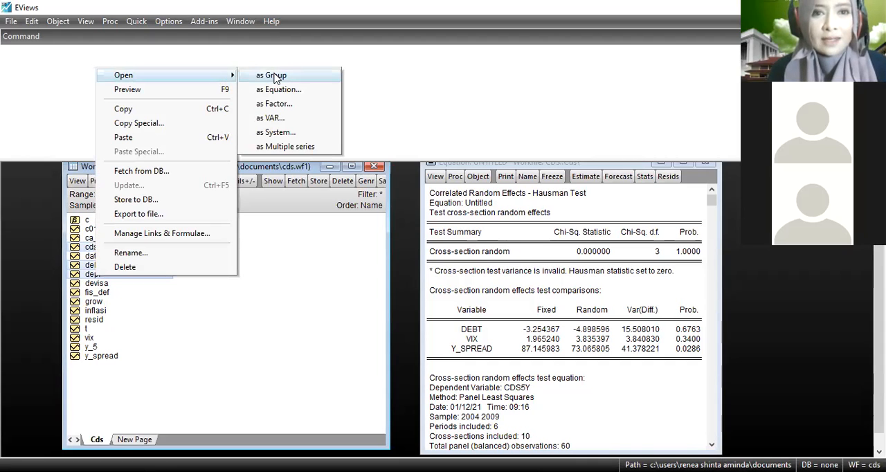
left_click(275, 77)
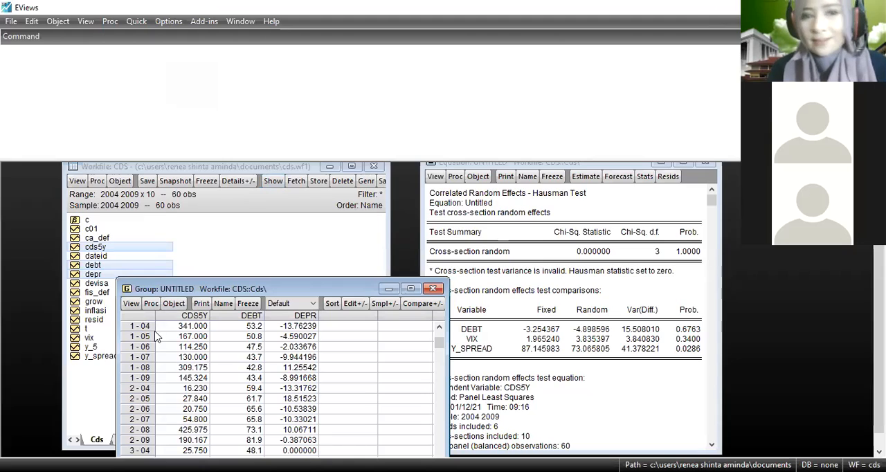
left_click(432, 289)
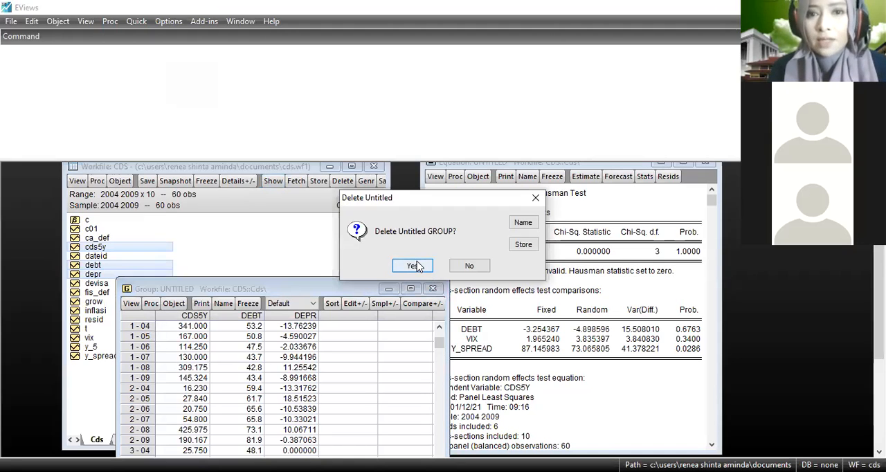
left_click(414, 266)
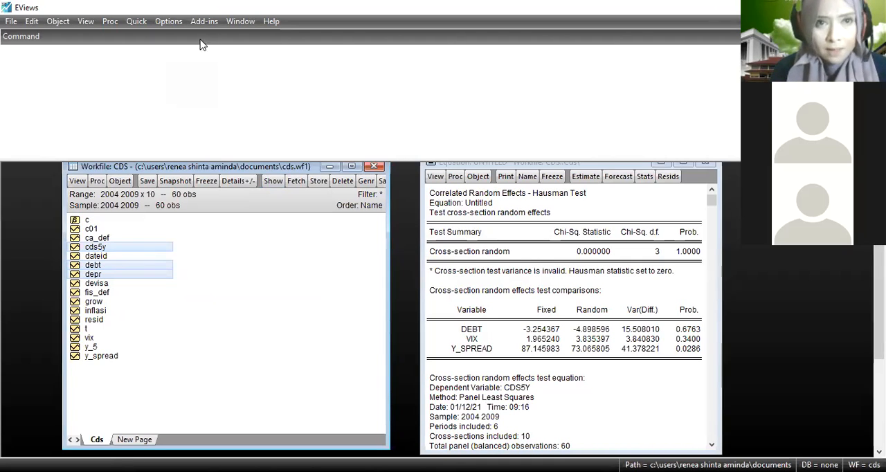
Specify a new Least Squares equation for cds5y with a constant, y_spread, debt and vix over sample 2004 2009.
left_click(138, 25)
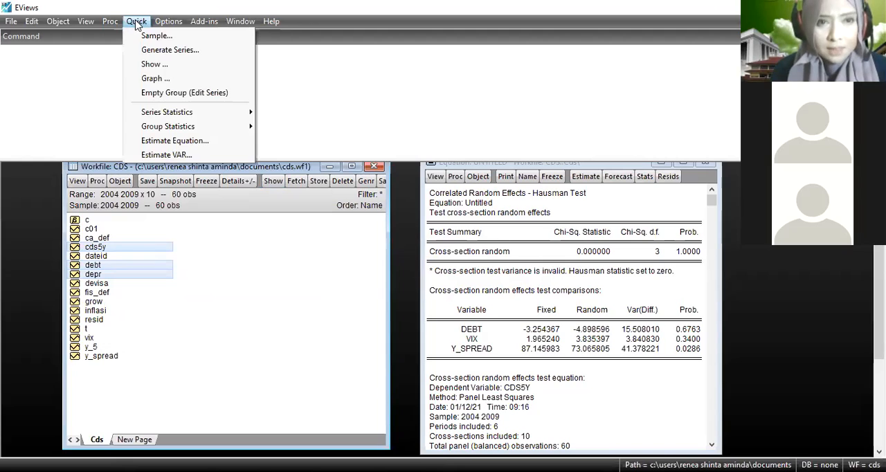
left_click(194, 141)
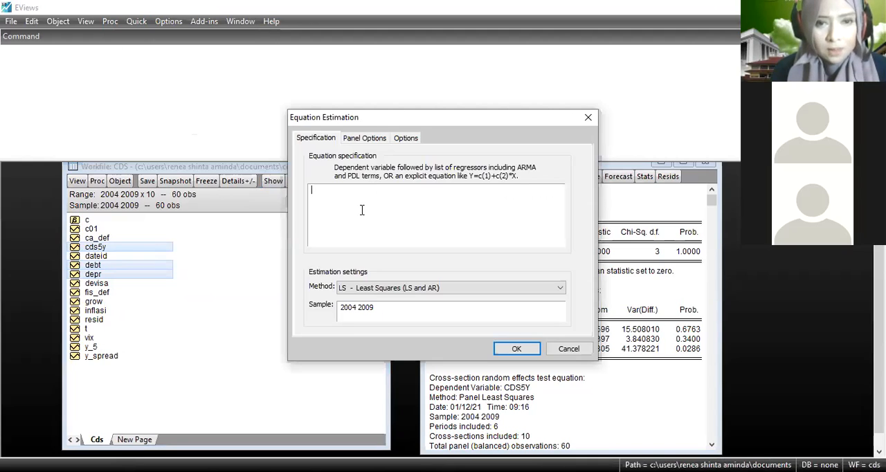
type("cds")
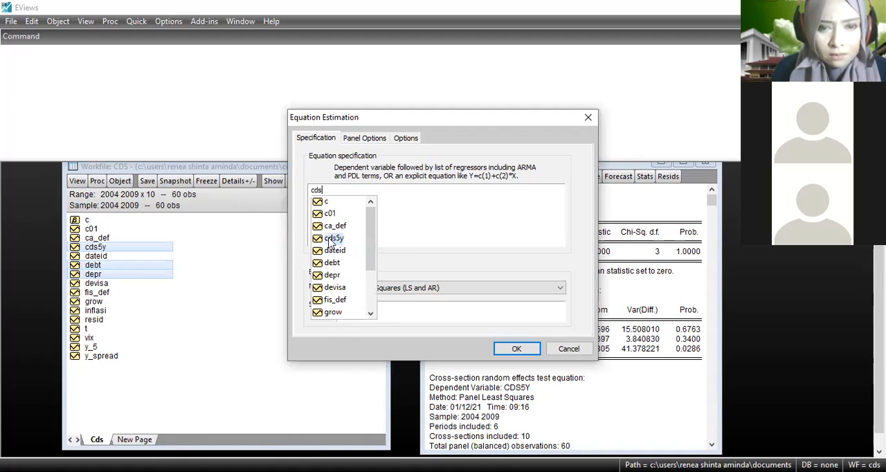
left_click(332, 238)
type("c ")
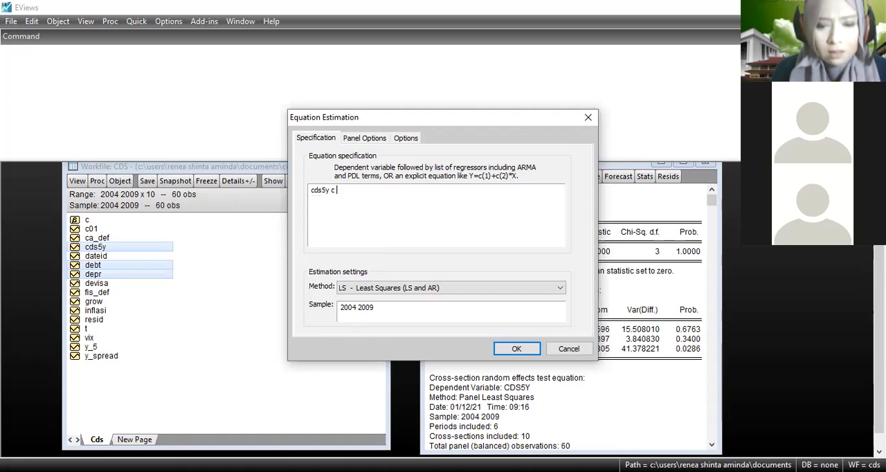
type("y_spread de")
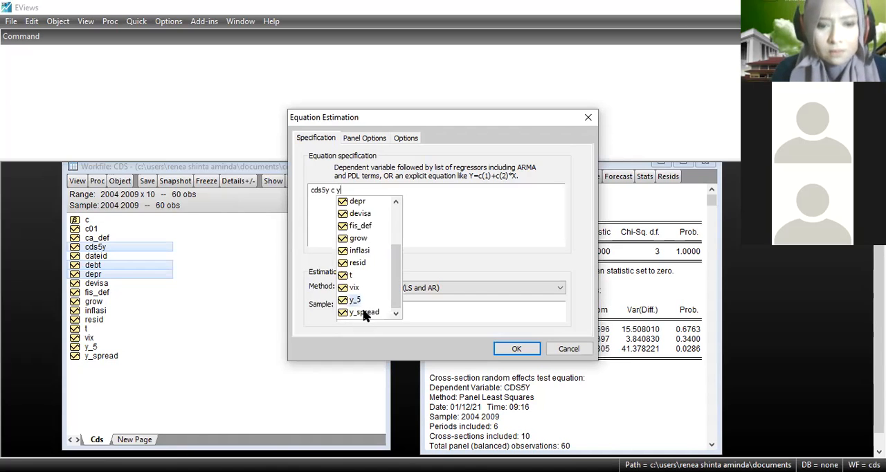
left_click(365, 313)
type("de")
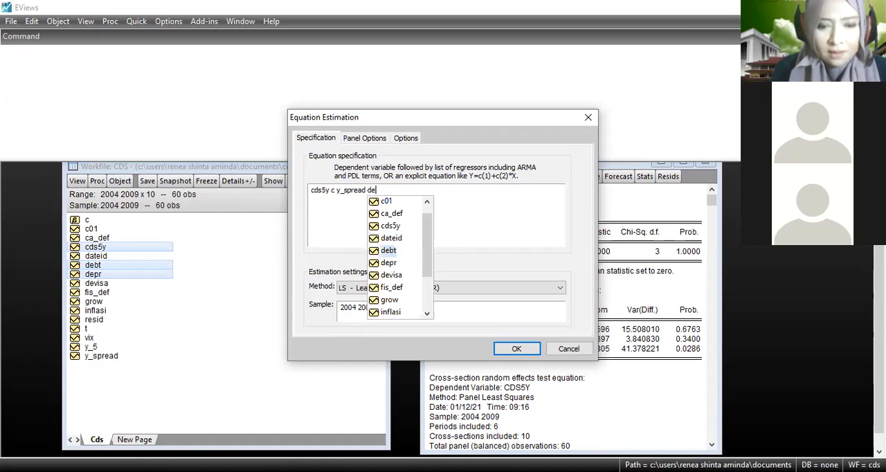
left_click(398, 250)
type("vix")
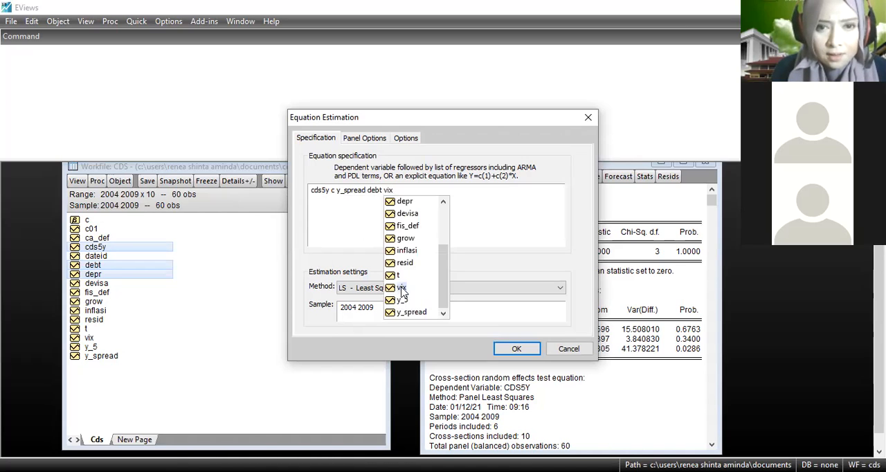
left_click(401, 288)
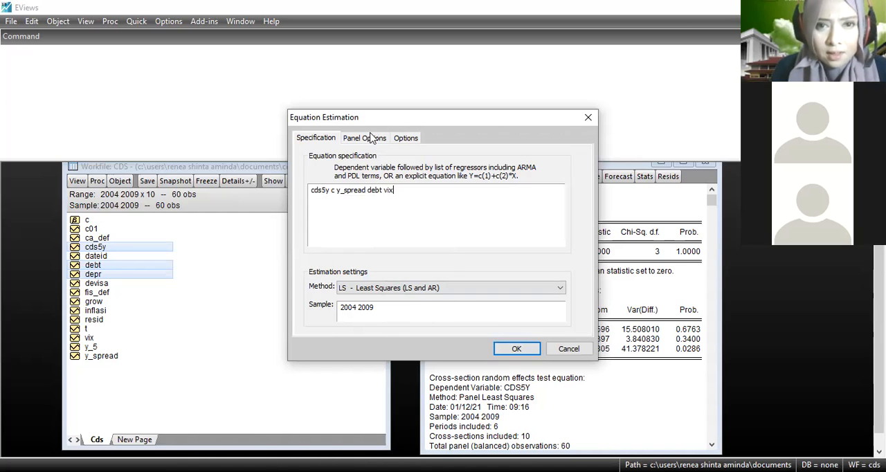
Set the cross-section effects to Random and estimate the panel equation, replacing the untitled equation with the Hausman results.
left_click(372, 138)
left_click(430, 174)
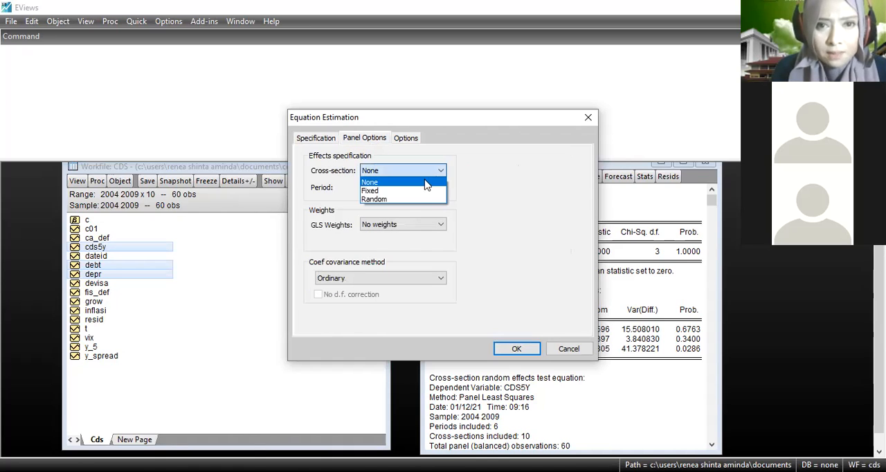
left_click(411, 200)
left_click(519, 349)
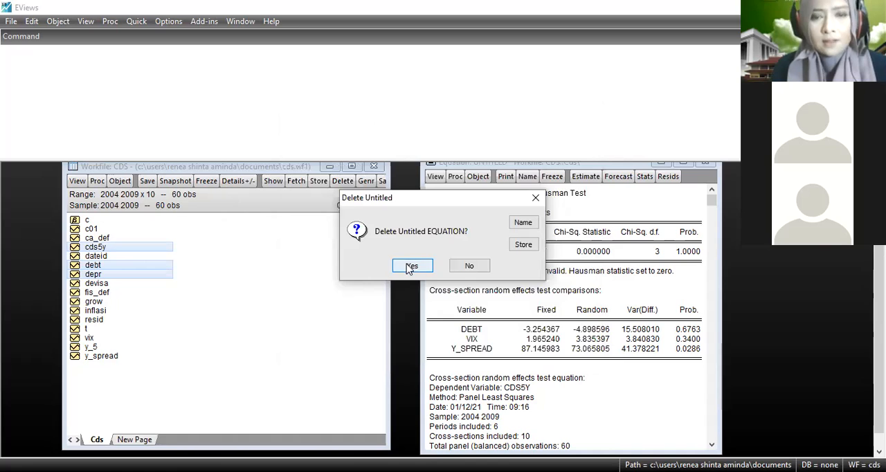
left_click(411, 266)
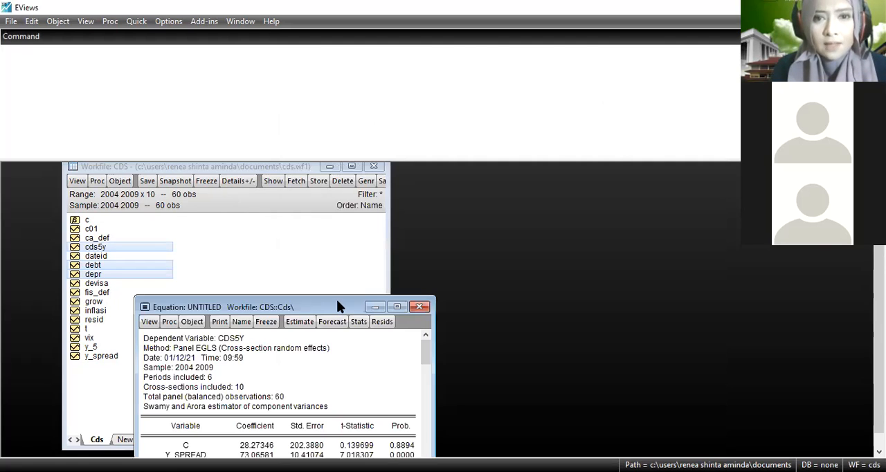
left_click_drag(337, 301, 523, 165)
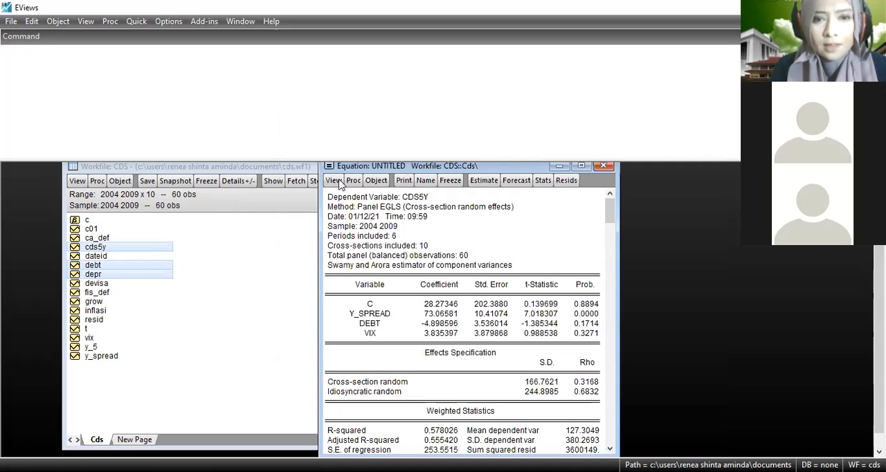
Examine the coefficients, effects specification, and weighted and unweighted statistics of the random-effects estimation output.
left_click(337, 180)
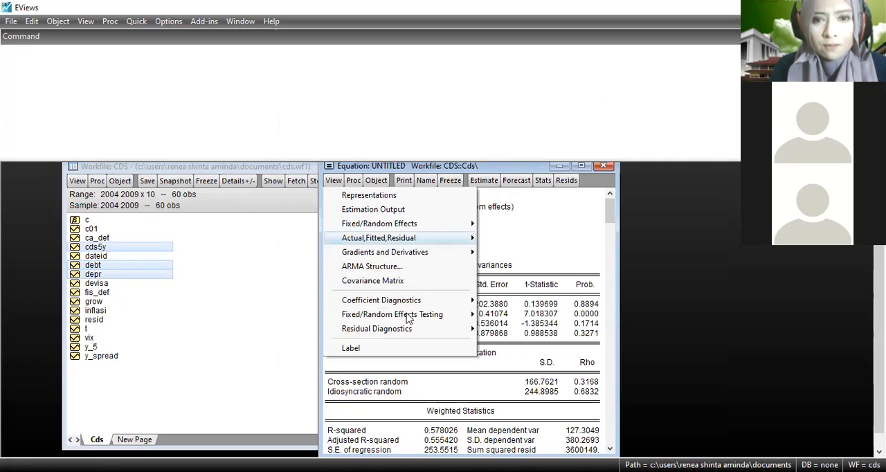
mouse_move(408, 317)
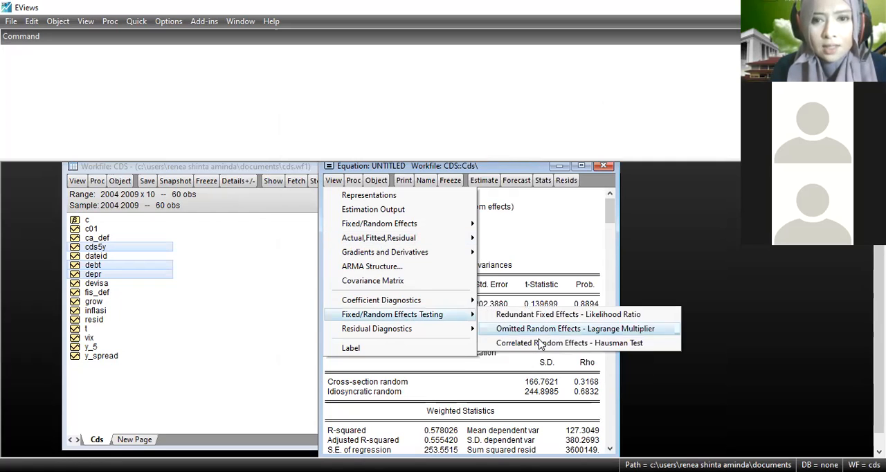
left_click(574, 343)
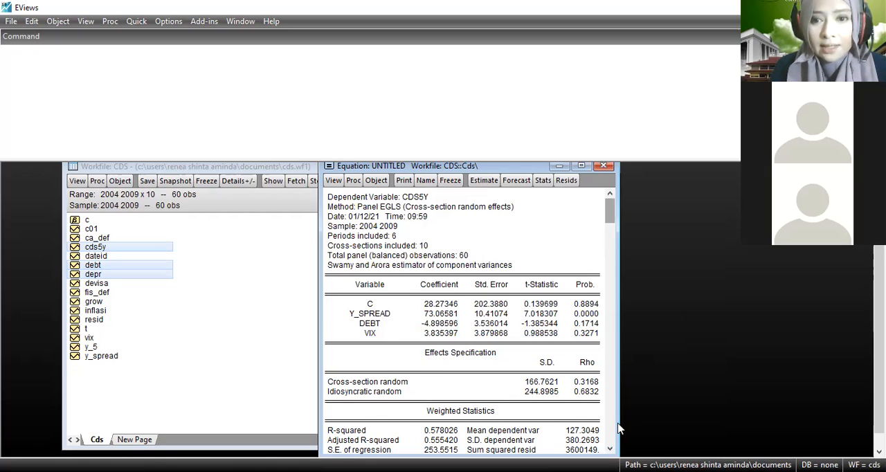
scroll(619, 429, "down", 2)
scroll(620, 429, "down", 1)
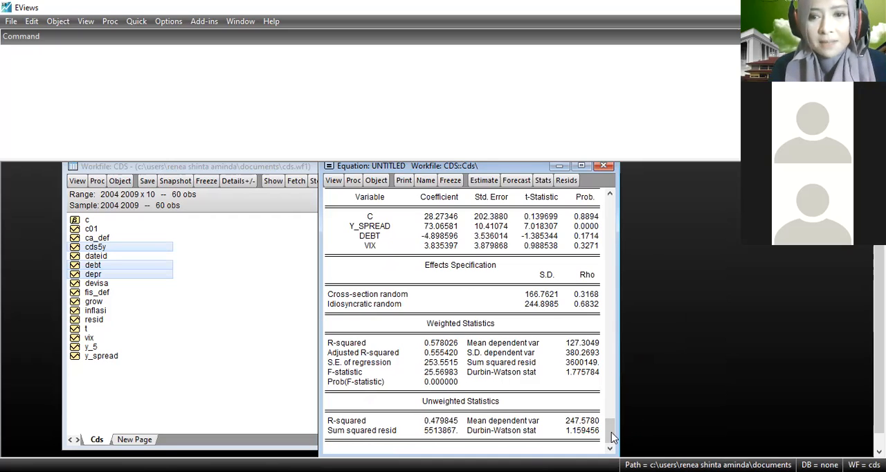
left_click_drag(611, 422, 612, 409)
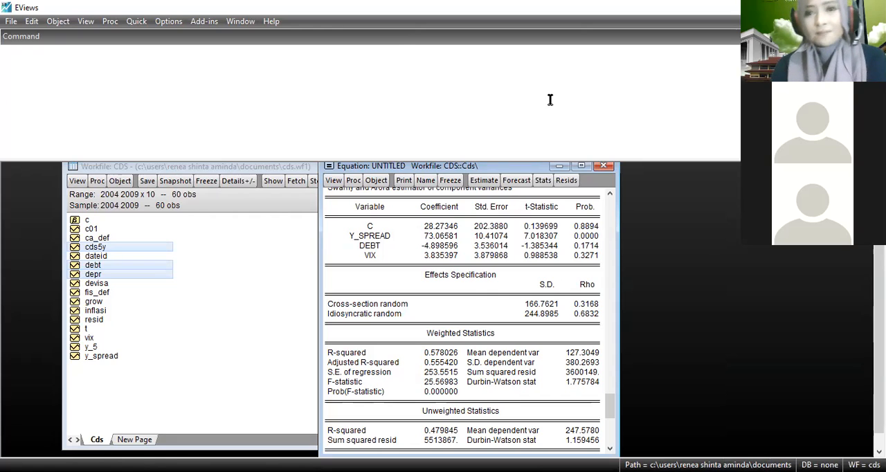
Bring up the fixed/random effects tests for the random-effects equation.
left_click(333, 181)
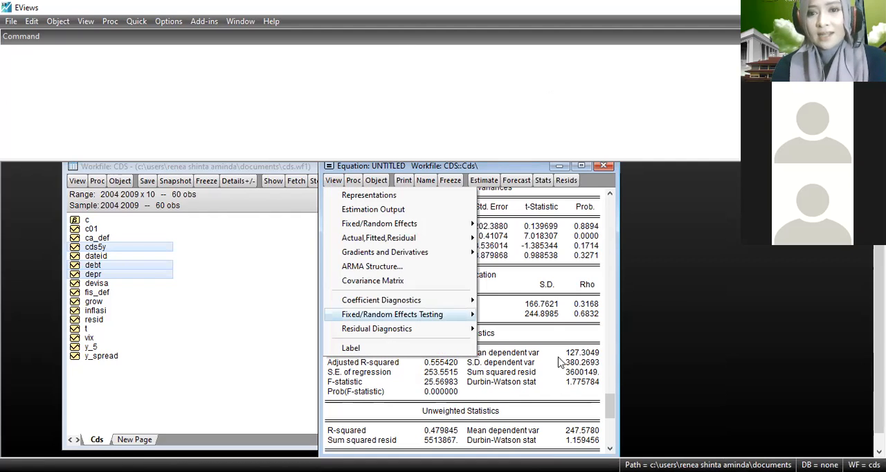